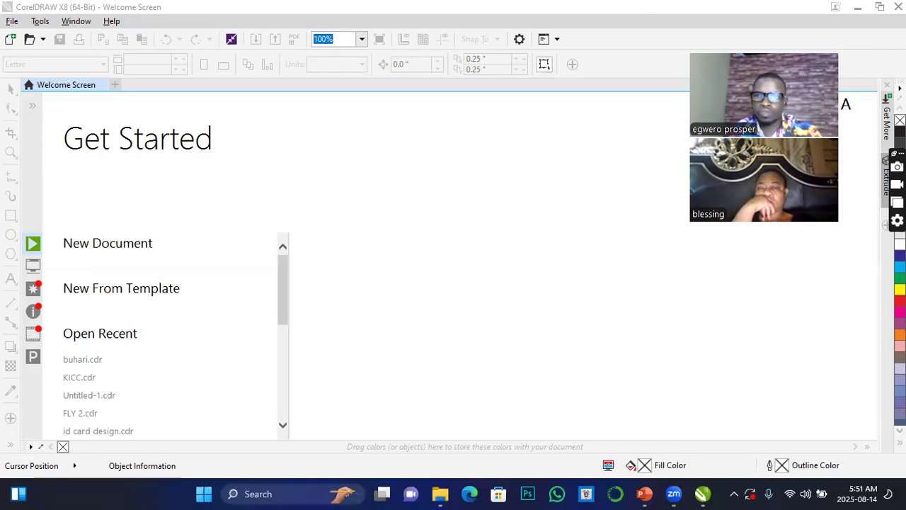
left_click(859, 10)
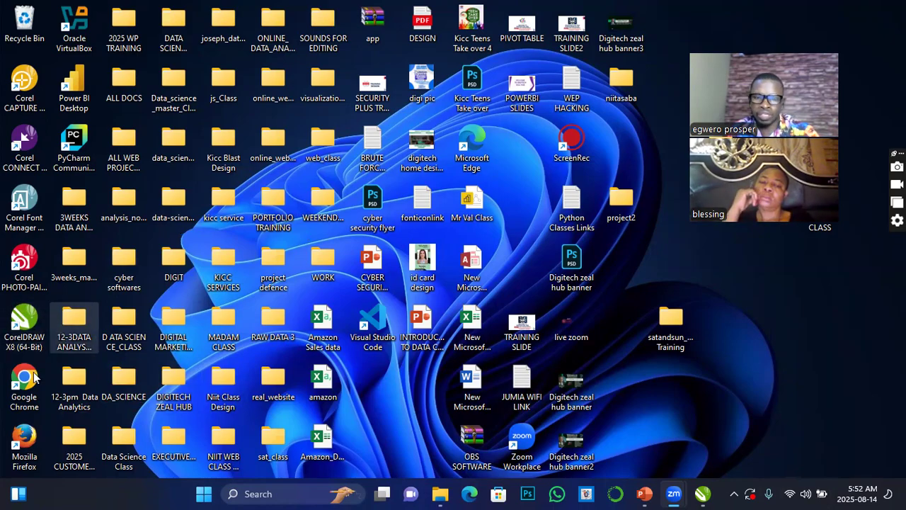
left_click(204, 494)
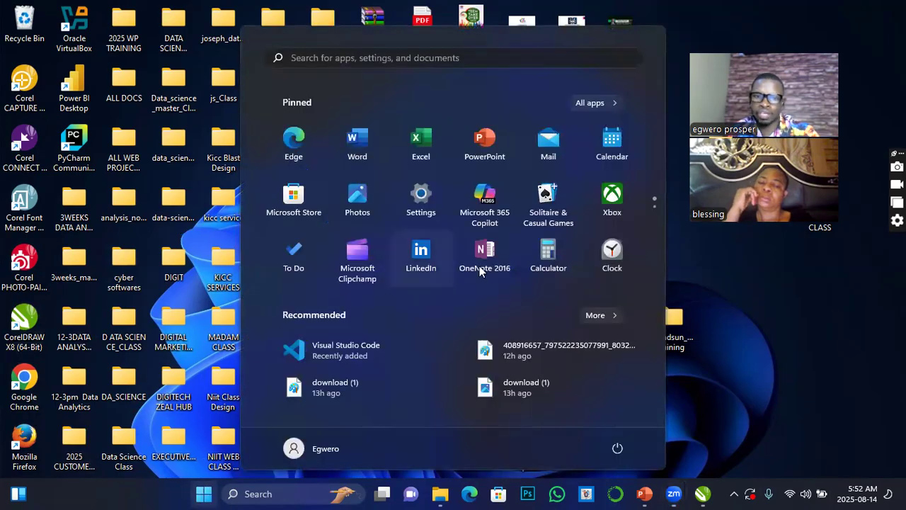
left_click(337, 57)
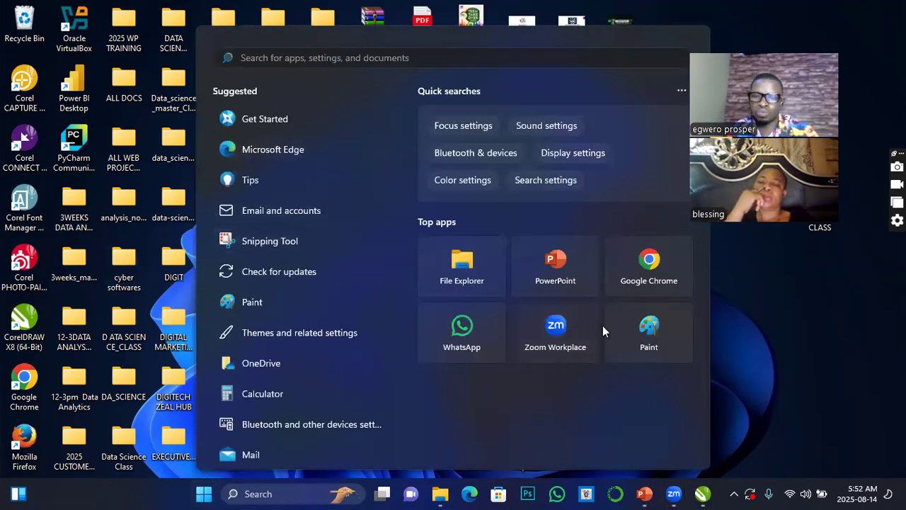
left_click(776, 333)
left_click(703, 494)
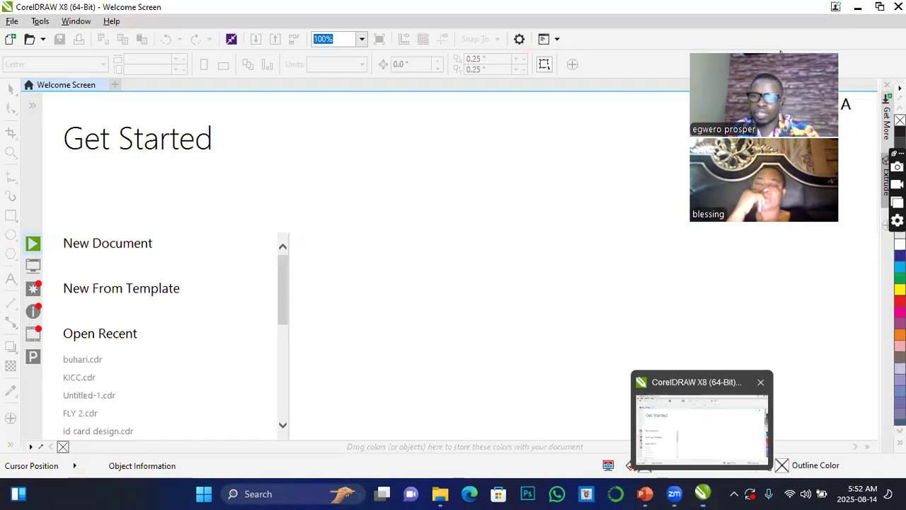
left_click_drag(765, 137, 806, 126)
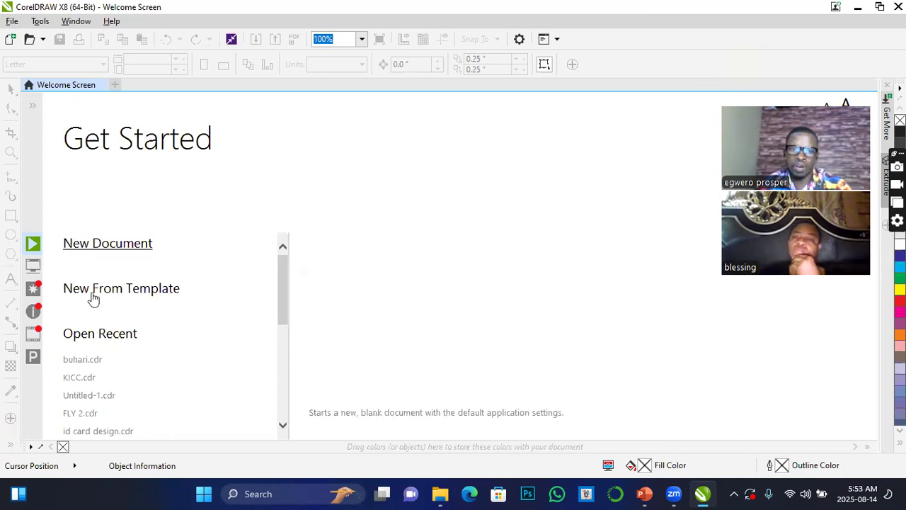
Examine the recent documents list and the Lite, X6 Inspired and Default workspace descriptions on the welcome screen.
scroll(77, 354, "down", 1)
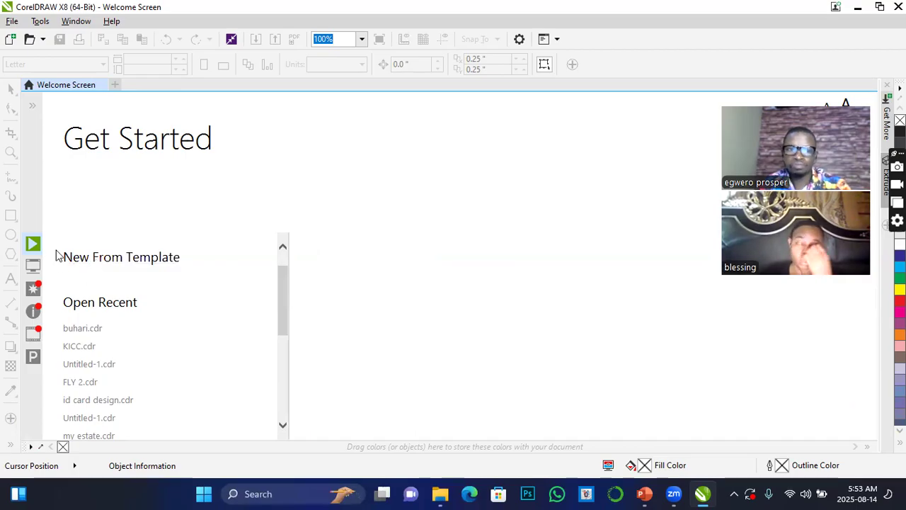
scroll(265, 257, "down", 2)
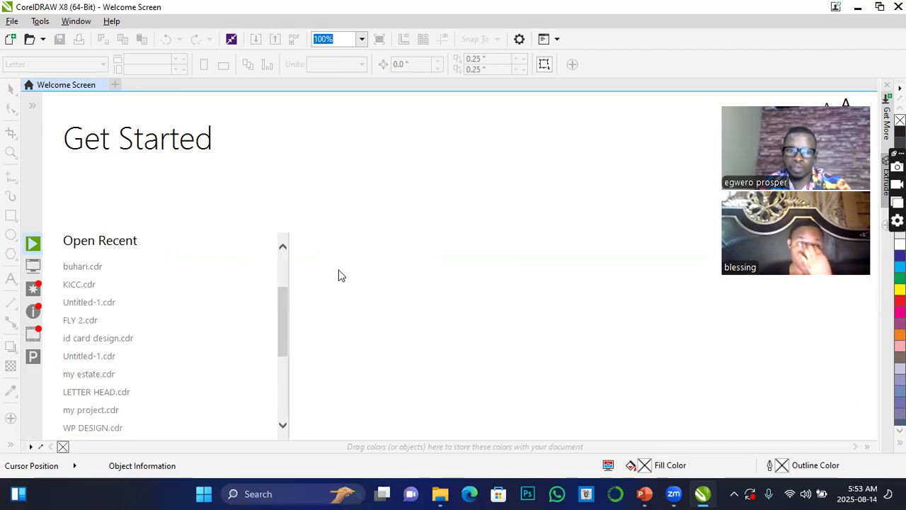
scroll(218, 267, "up", 2)
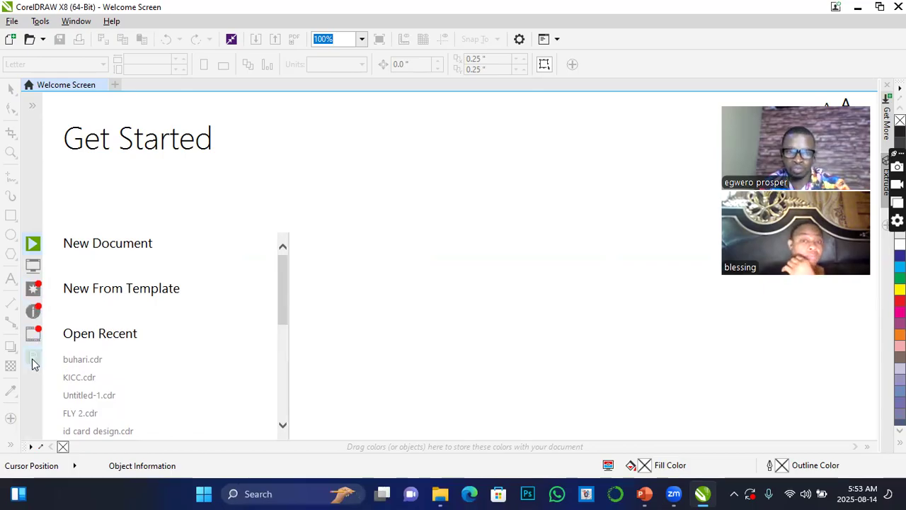
left_click(33, 267)
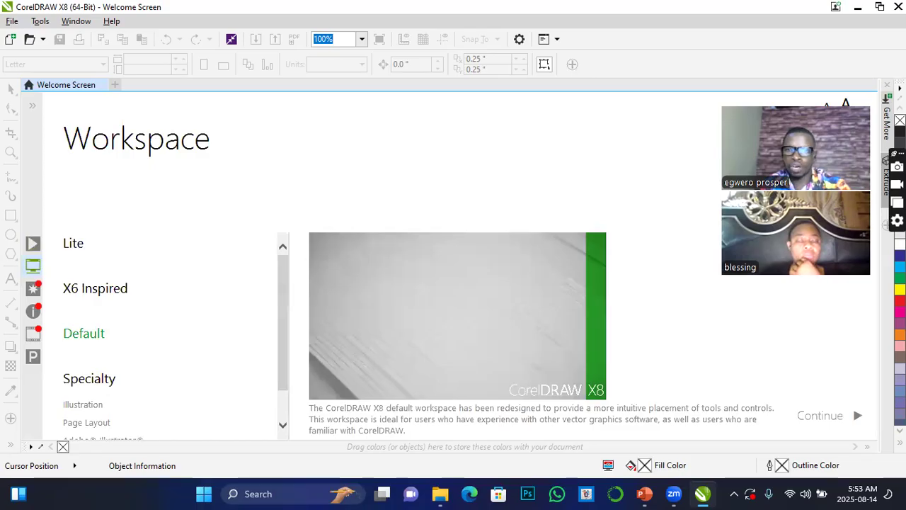
left_click_drag(818, 100, 797, 36)
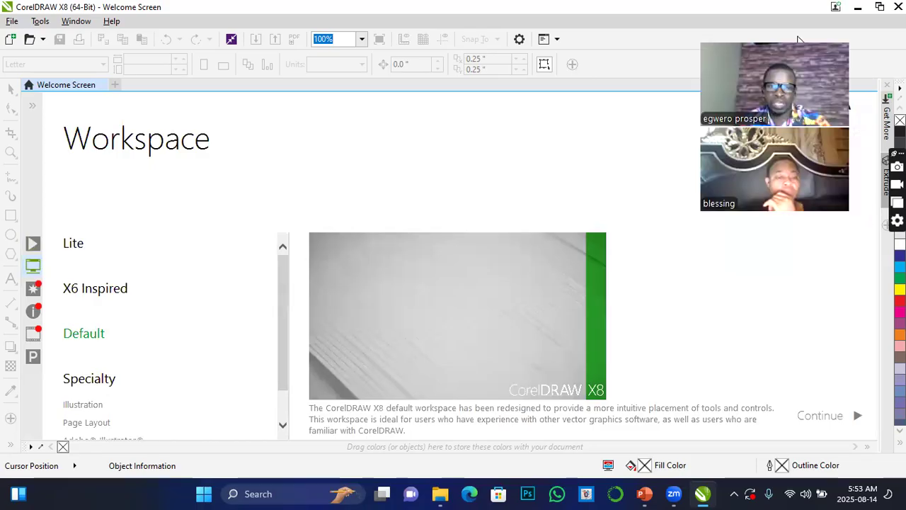
mouse_move(75, 244)
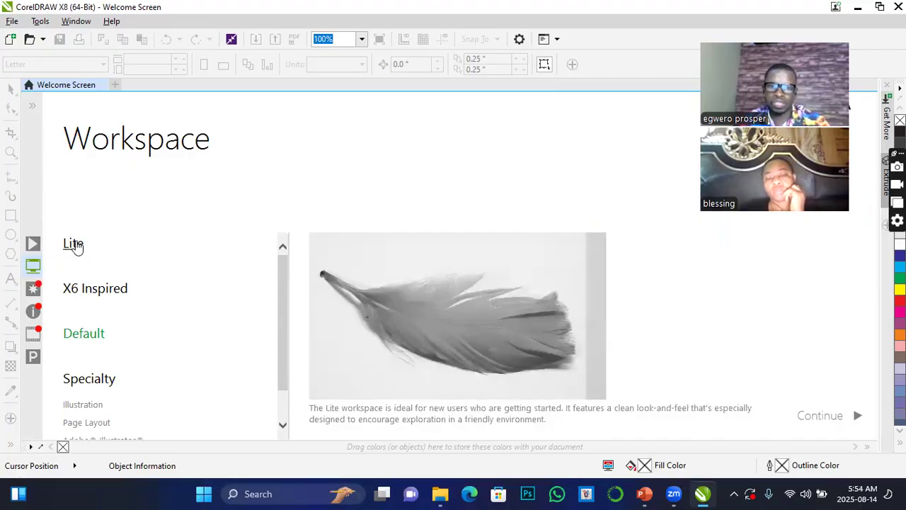
mouse_move(85, 294)
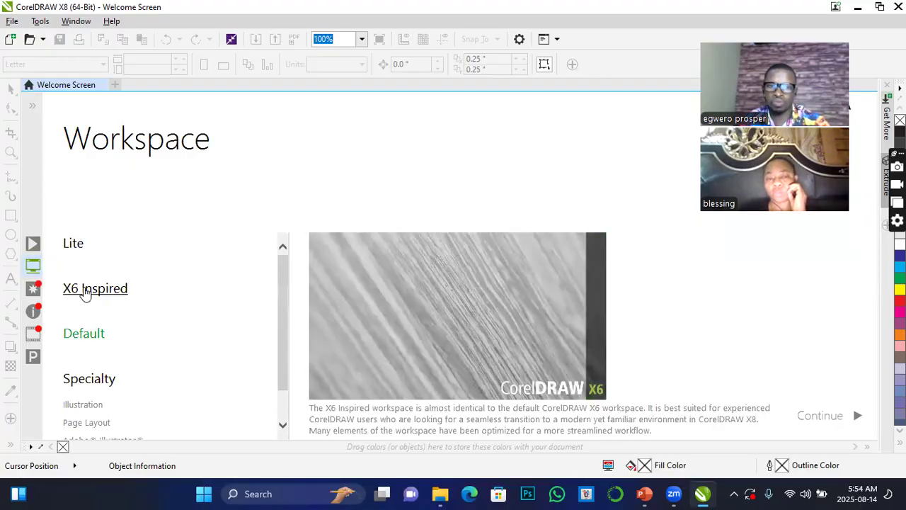
mouse_move(83, 333)
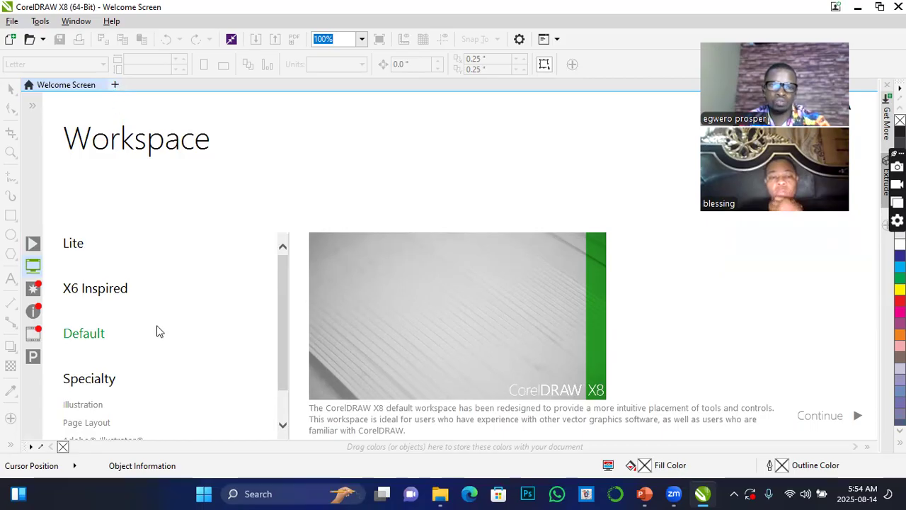
Start a new document named flyer with the Default CMYK preset destination.
key("ctrl+n")
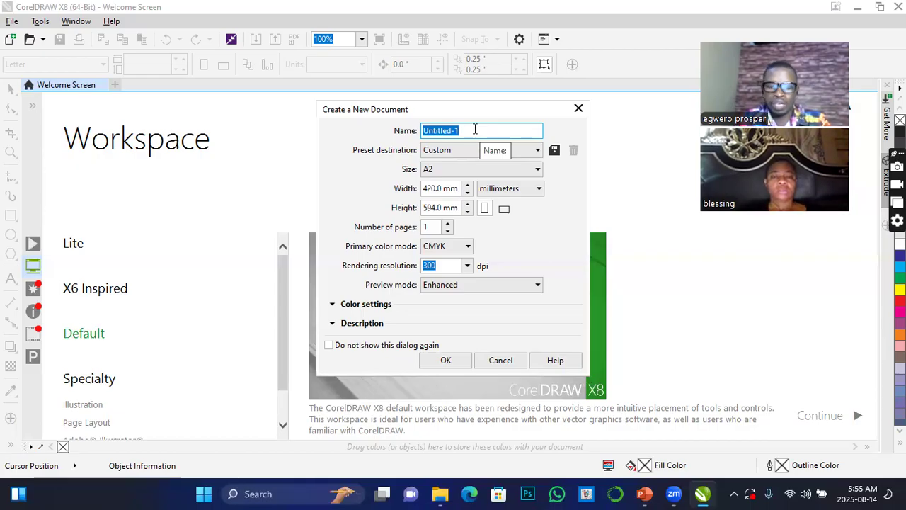
type("flyer")
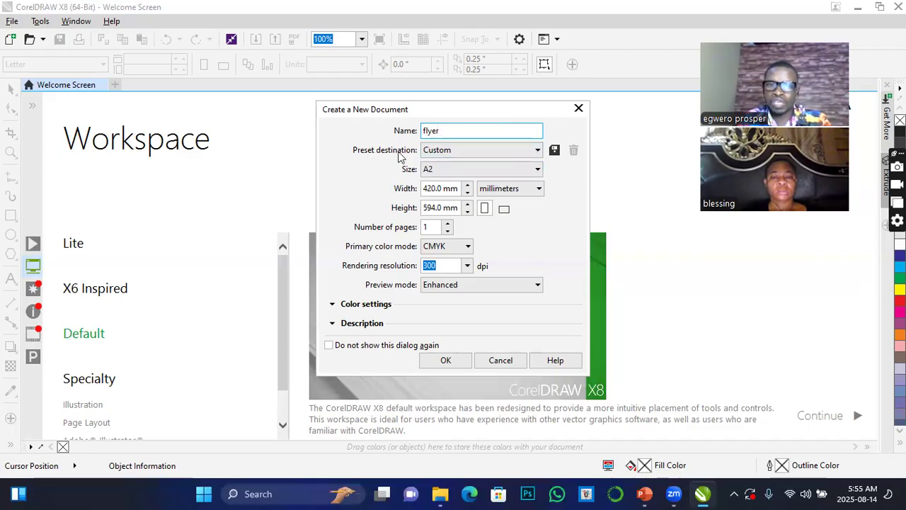
left_click(539, 151)
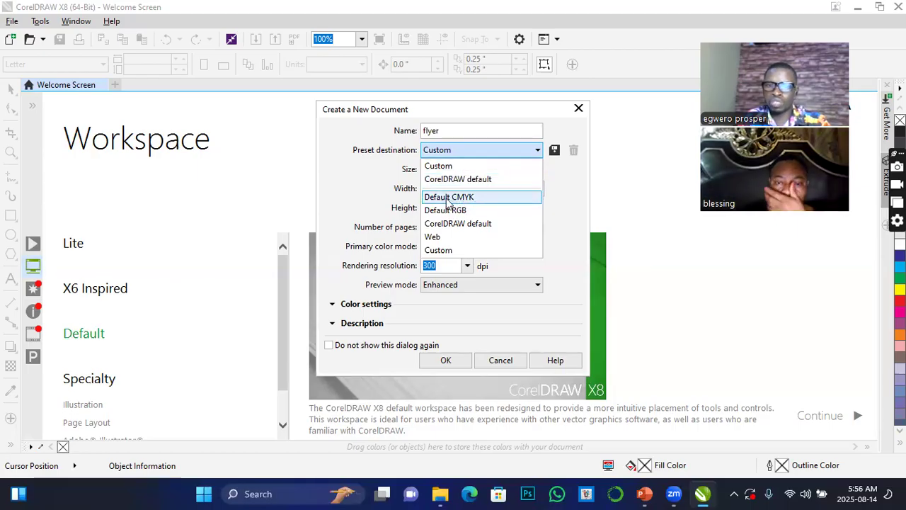
left_click(448, 200)
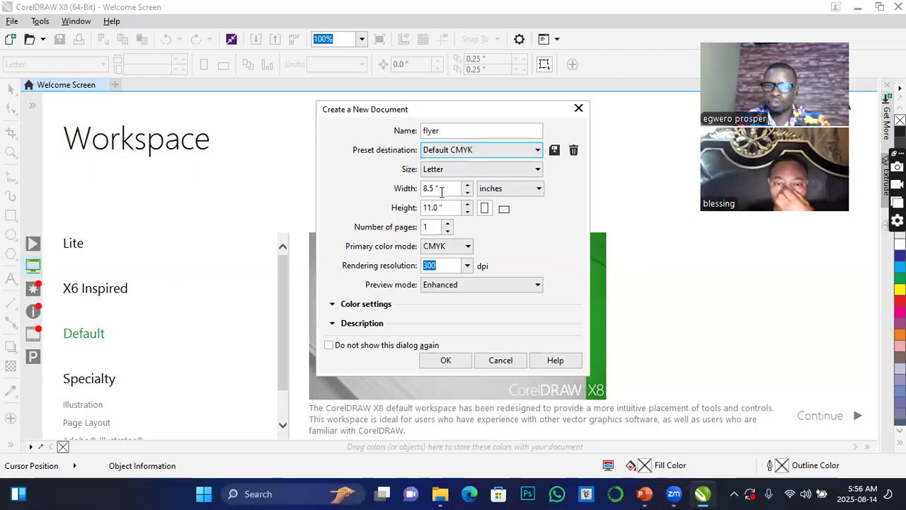
Set the new document's preset destination to Custom and its page size to A4.
left_click(537, 150)
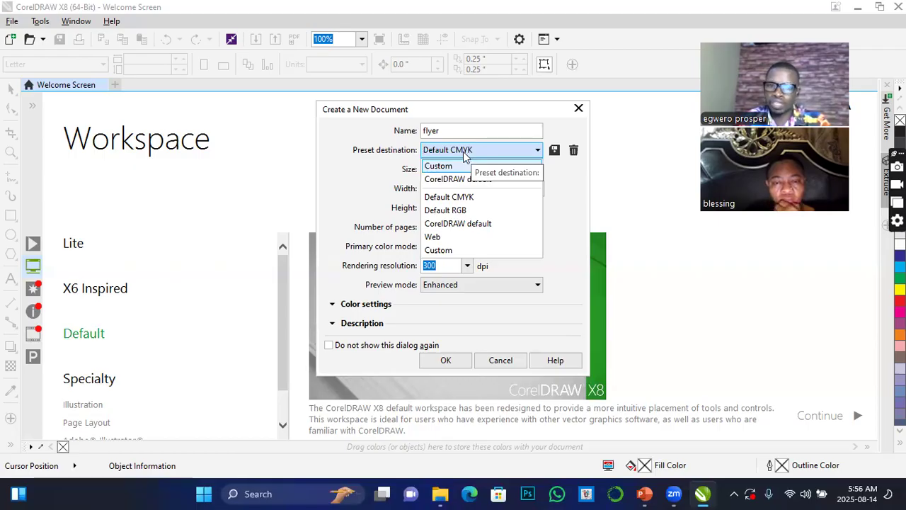
left_click(458, 198)
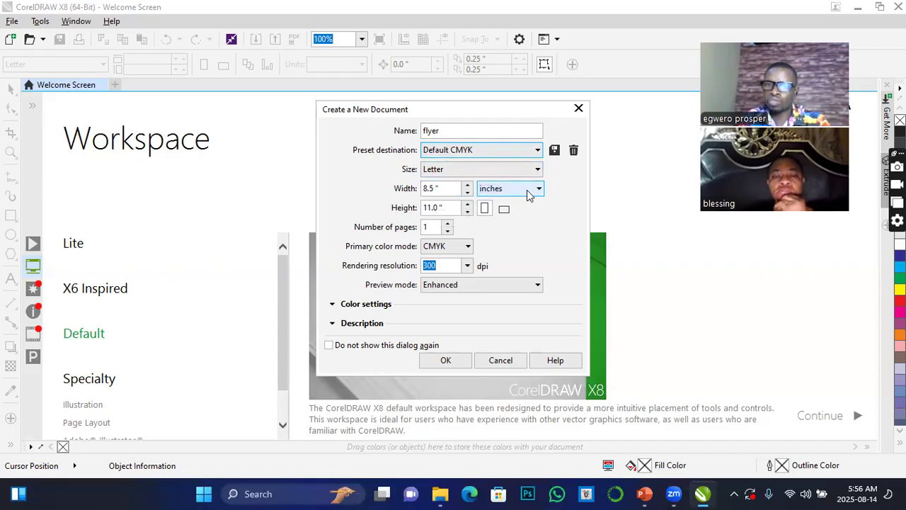
left_click(537, 152)
left_click(441, 249)
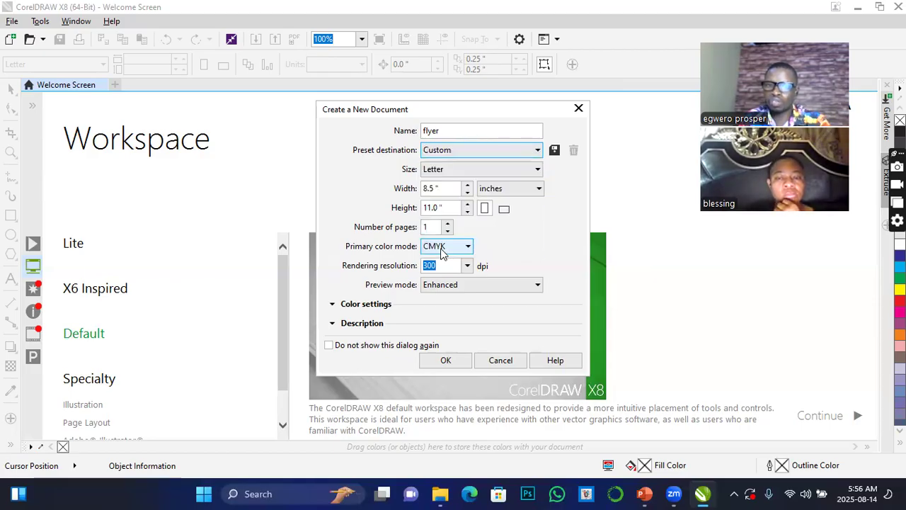
left_click(536, 170)
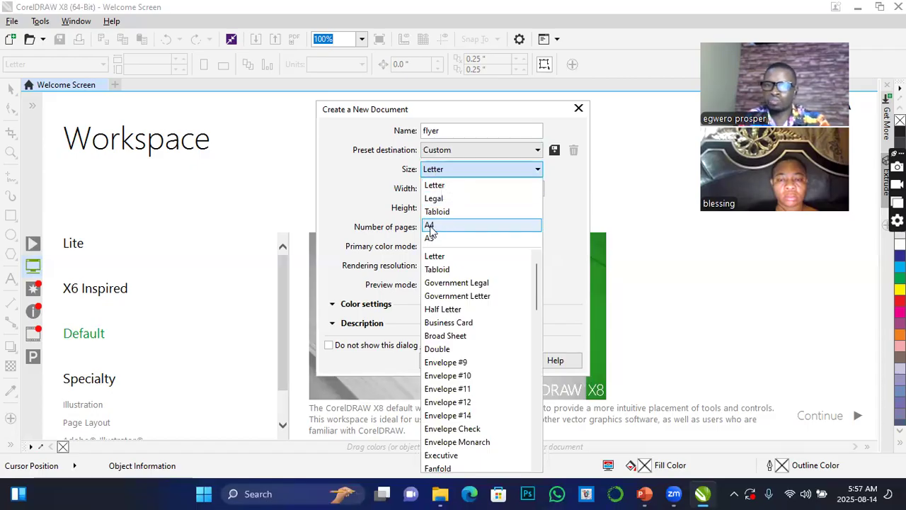
left_click(430, 227)
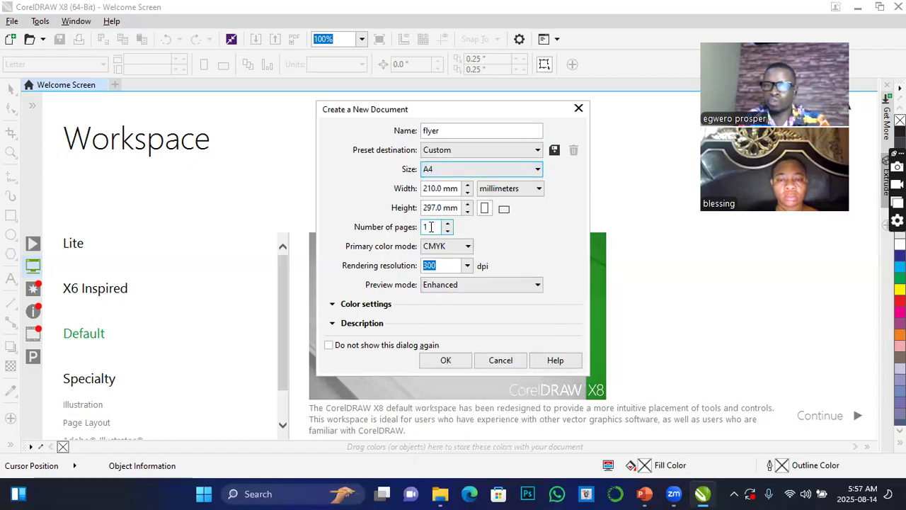
Set the page units to pixels, try the landscape orientation, and set the page to portrait.
left_click(540, 191)
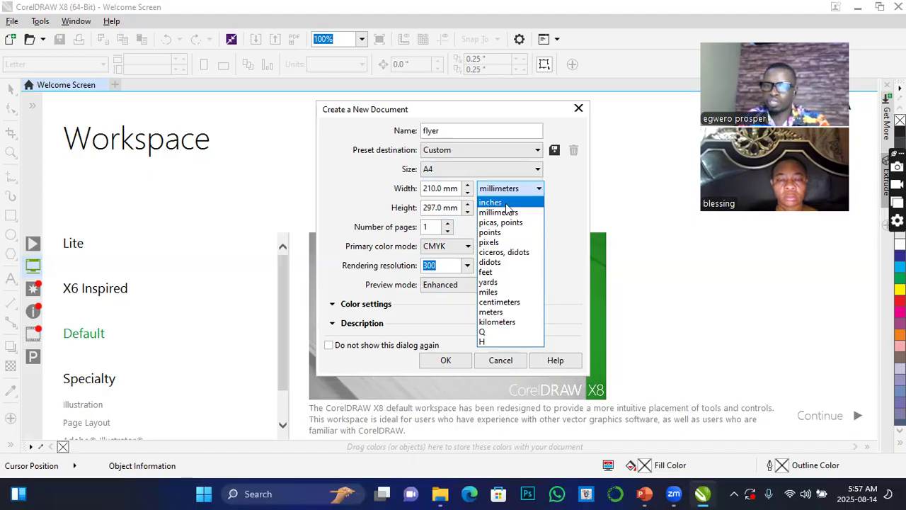
left_click(490, 243)
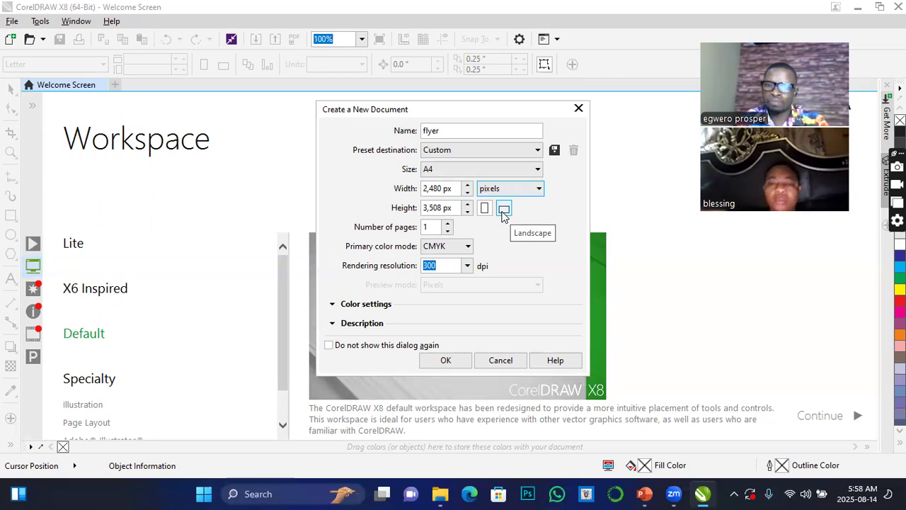
left_click(505, 211)
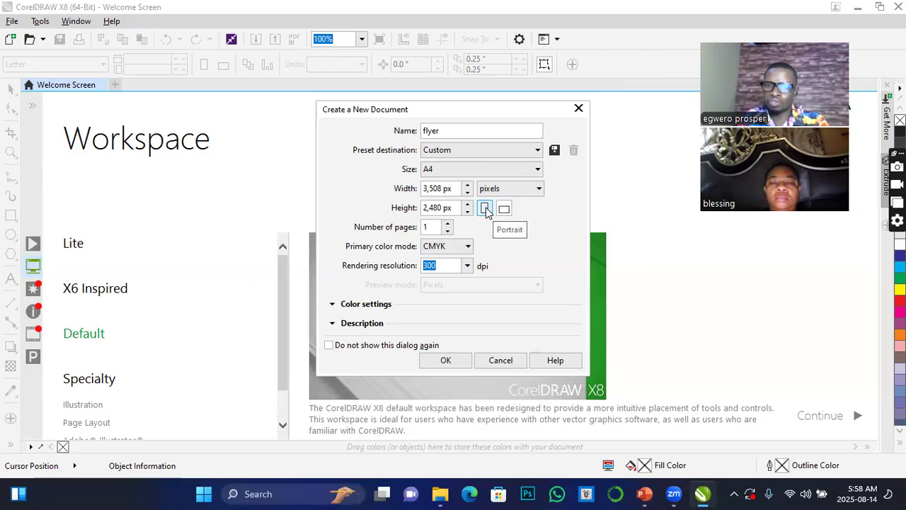
left_click(485, 209)
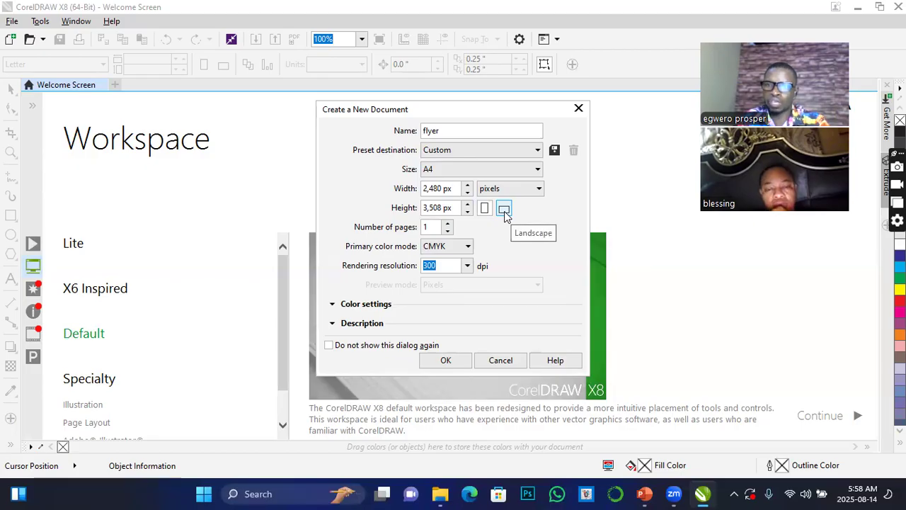
left_click(504, 210)
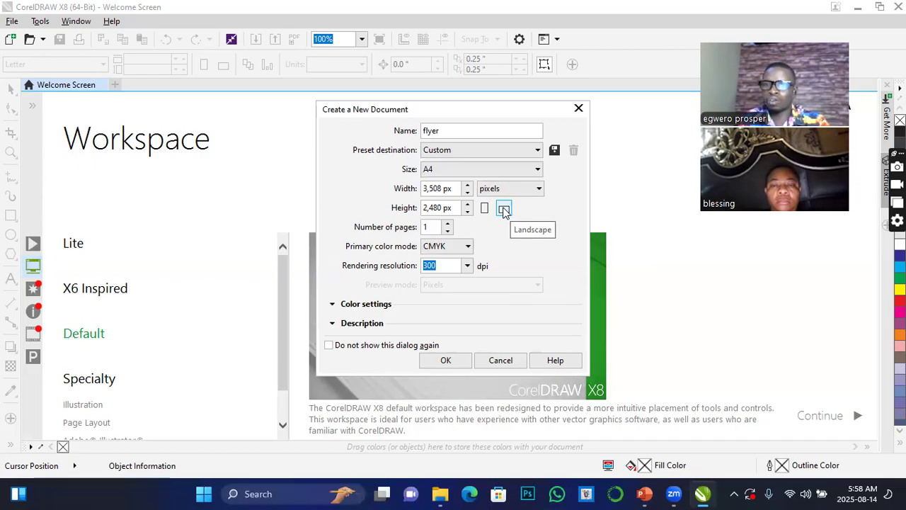
left_click(484, 208)
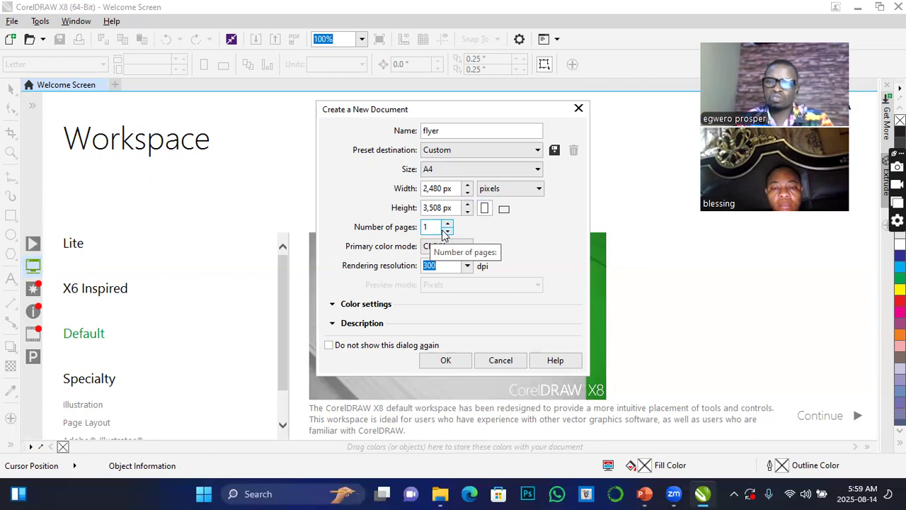
Review the primary color mode options offered for the new document.
left_click(438, 128)
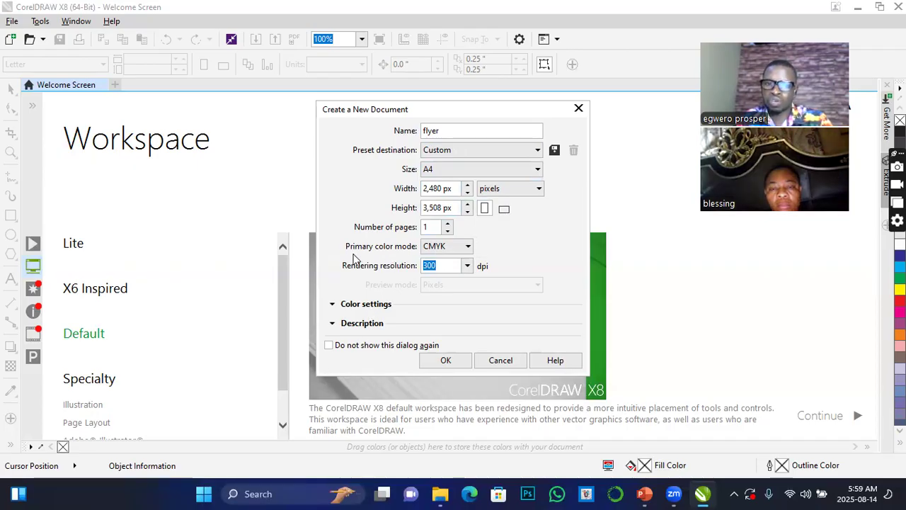
left_click(467, 249)
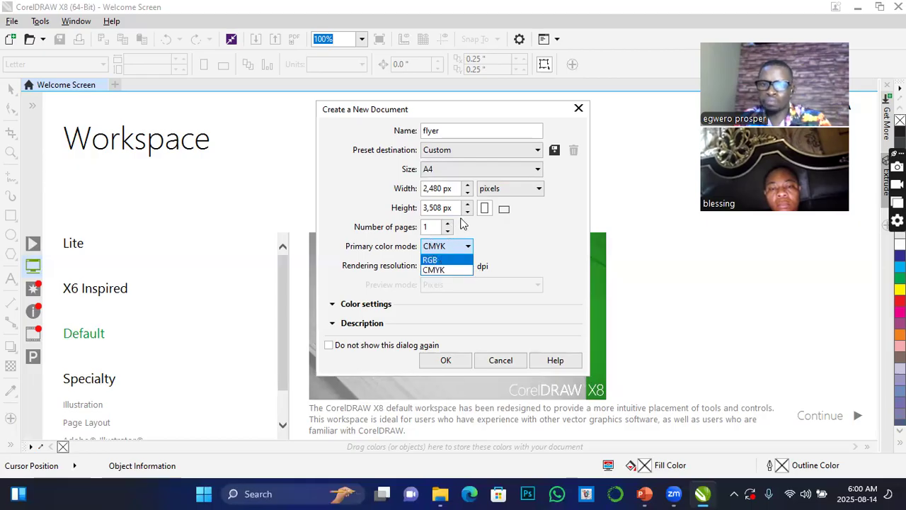
left_click(515, 243)
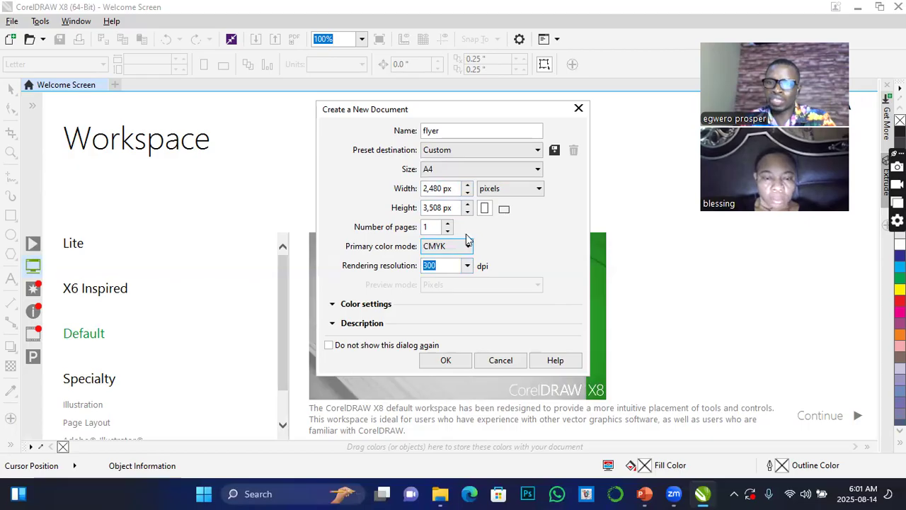
Set the new document's rendering resolution to 72 dpi.
left_click(468, 266)
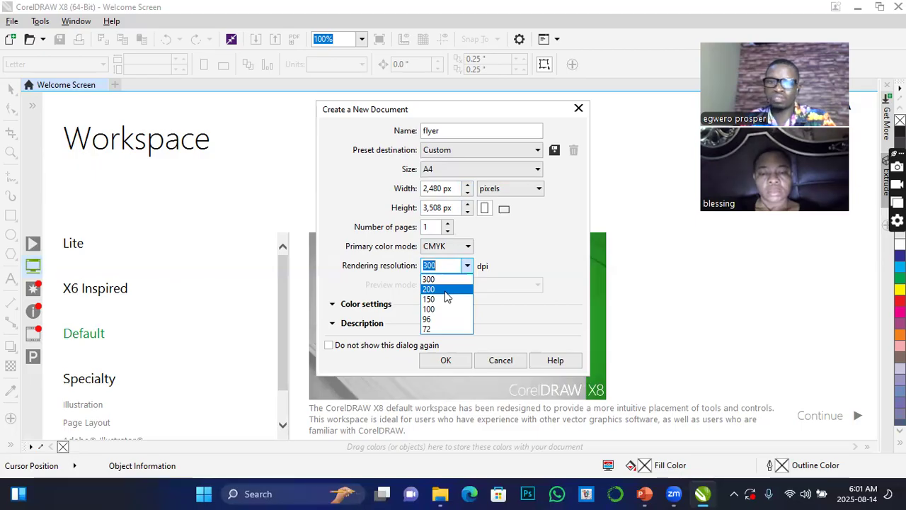
left_click(429, 329)
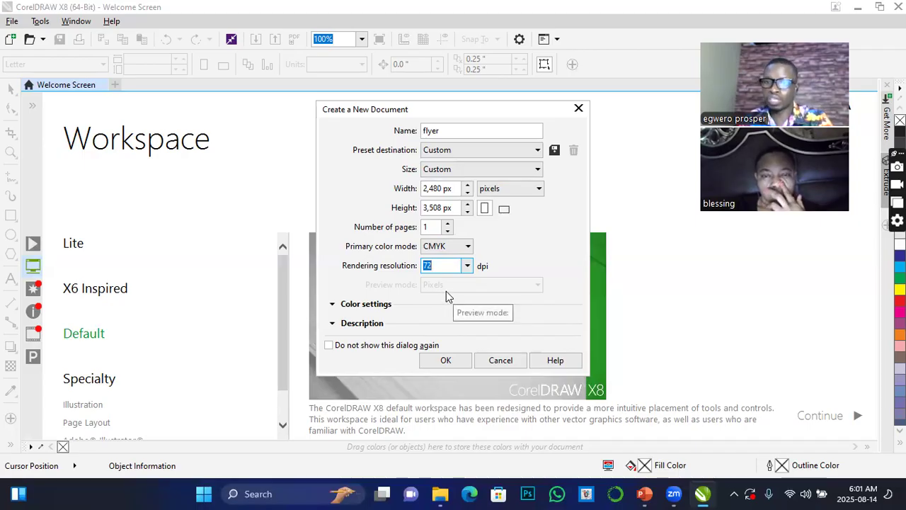
left_click(468, 267)
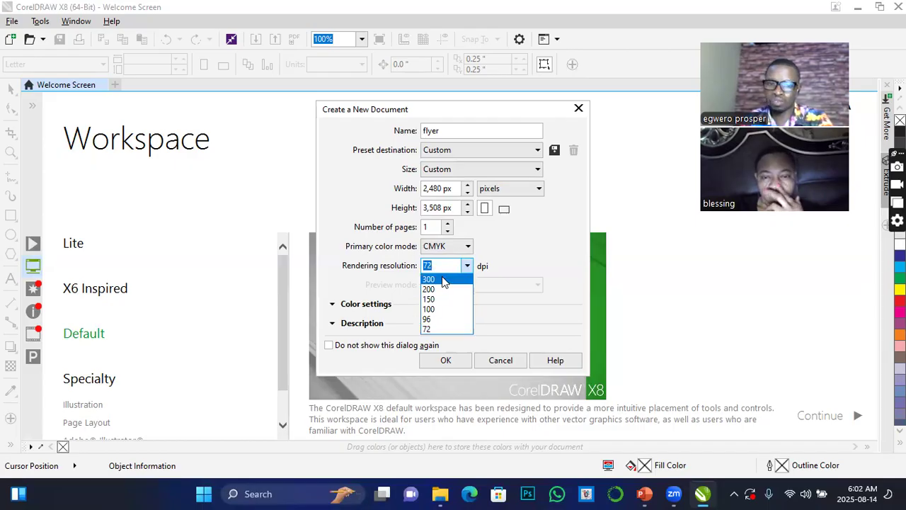
left_click(505, 254)
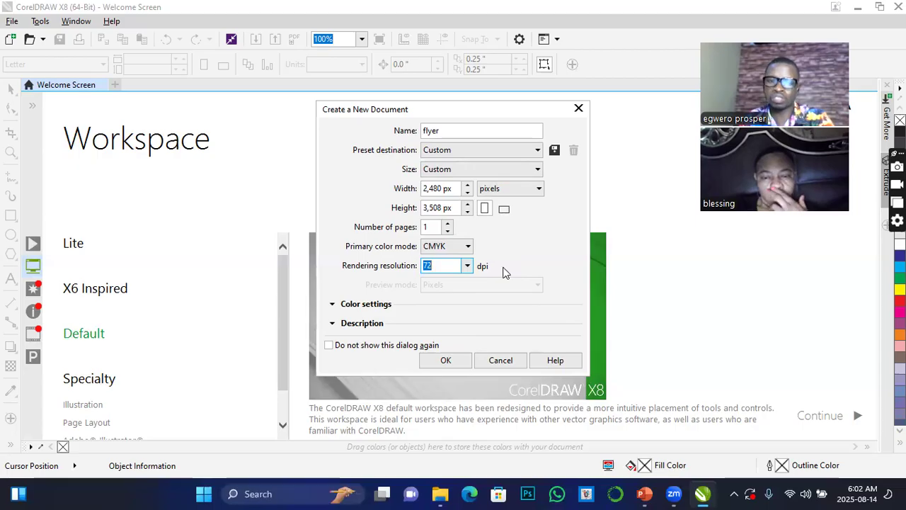
Review the new document's color profile settings and description section, and create the document.
left_click(332, 304)
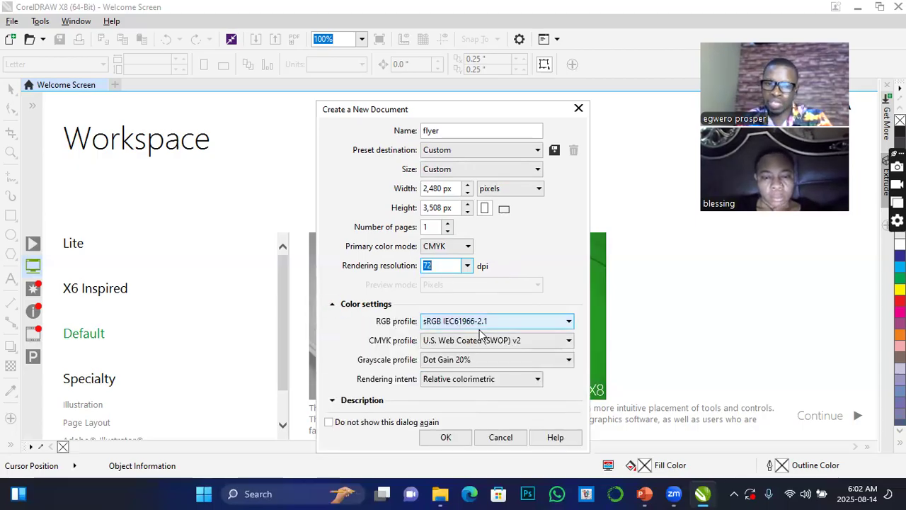
left_click(333, 304)
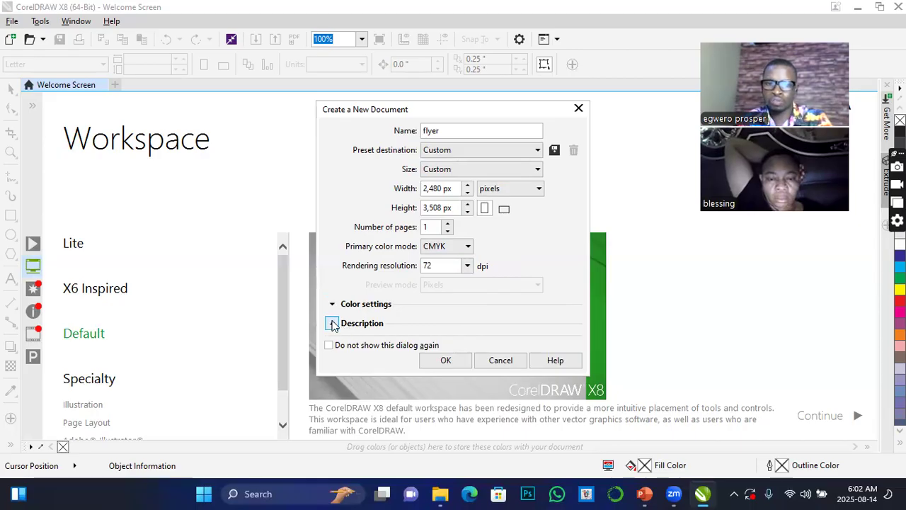
left_click(332, 323)
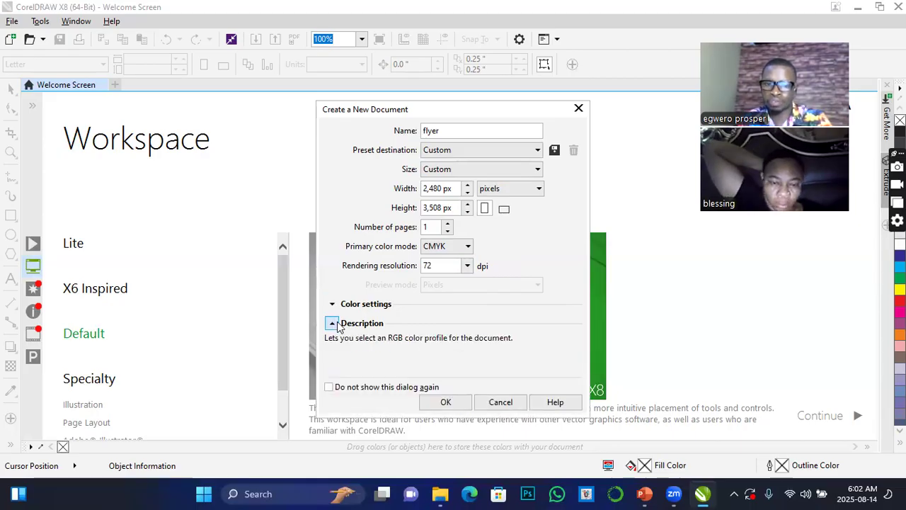
left_click(332, 322)
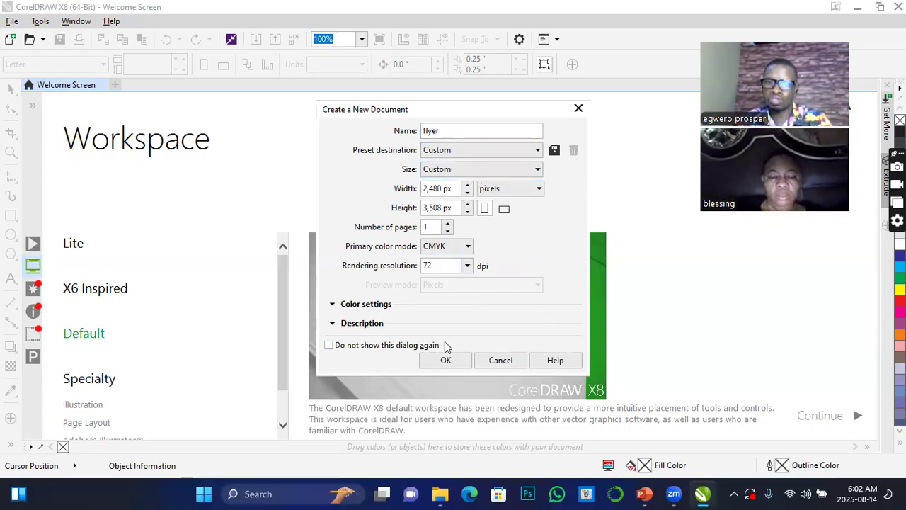
left_click(446, 361)
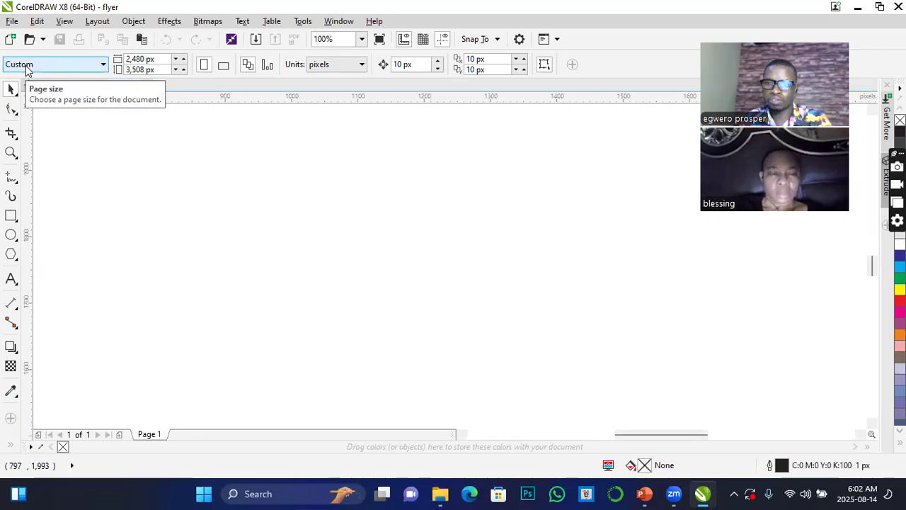
Review the page size presets and drawing unit options available for the flyer document.
left_click(105, 65)
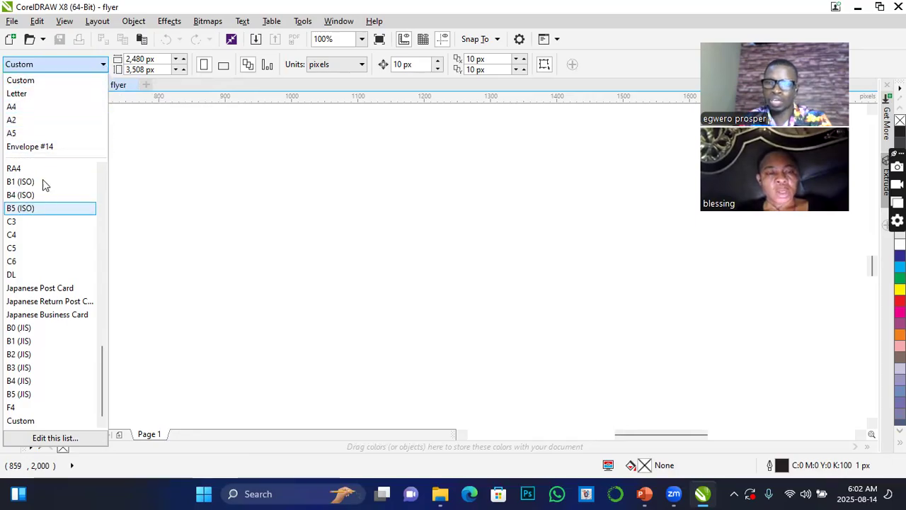
left_click(251, 209)
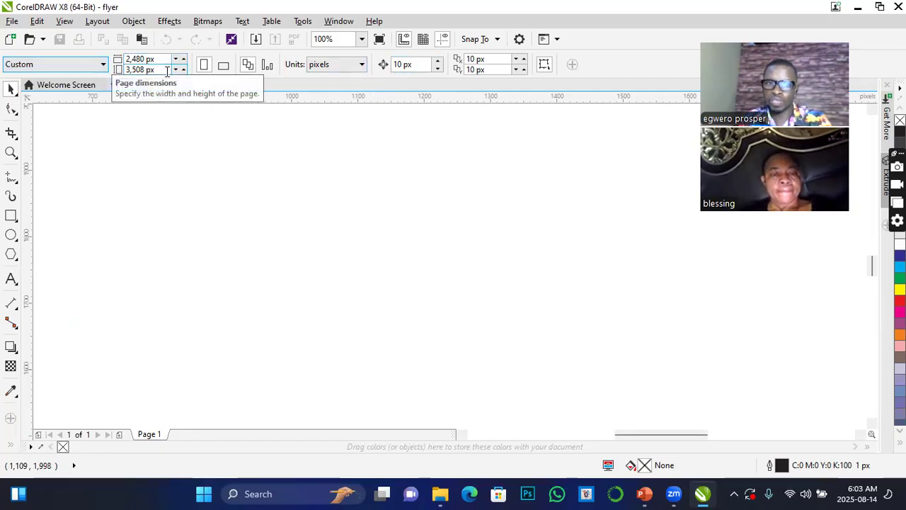
left_click(361, 65)
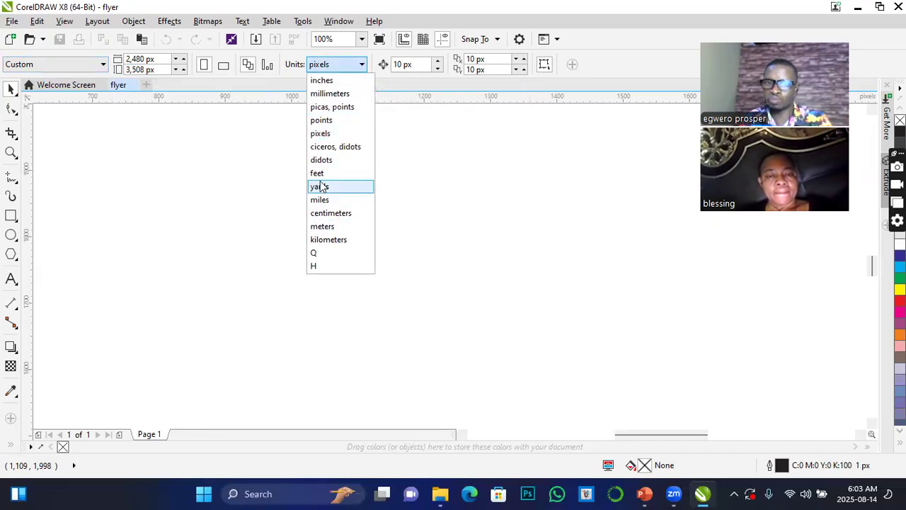
left_click(501, 169)
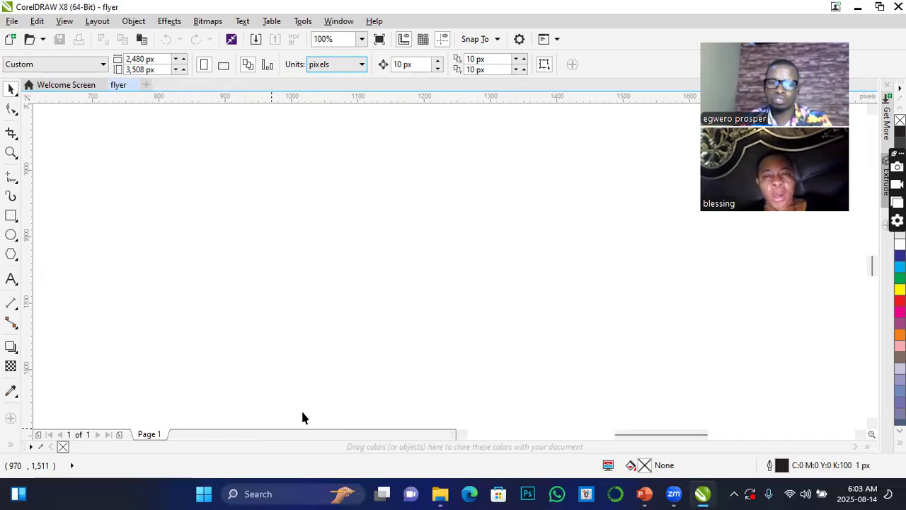
Add five blank pages after page 1 of the flyer document.
left_click(120, 435)
left_click(120, 435)
left_click(119, 435)
left_click(120, 435)
left_click(120, 435)
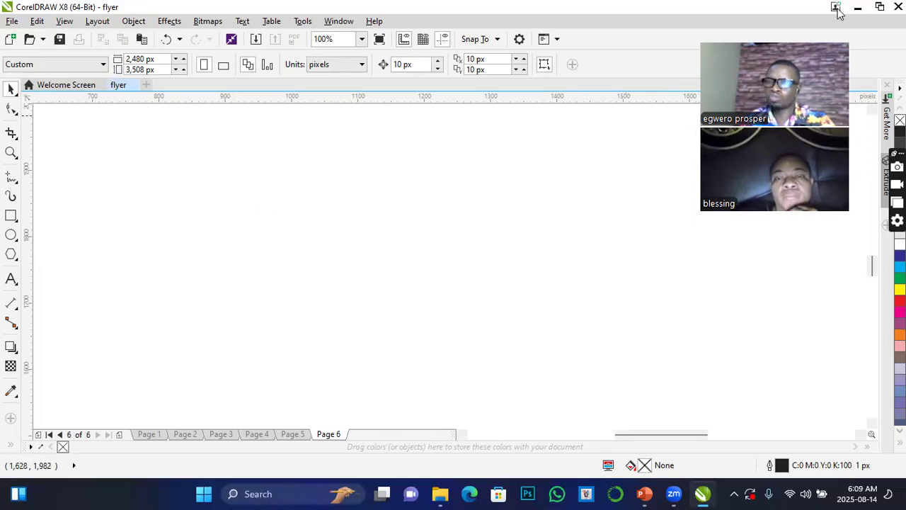
Survey the available command groups from file handling through layout, effects, text and tools to help, including the effects' Transform options.
mouse_move(837, 12)
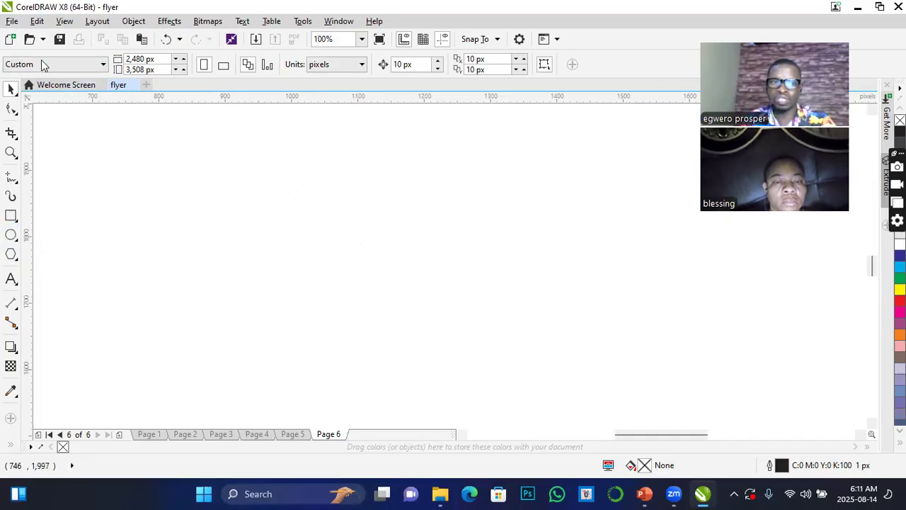
left_click(12, 21)
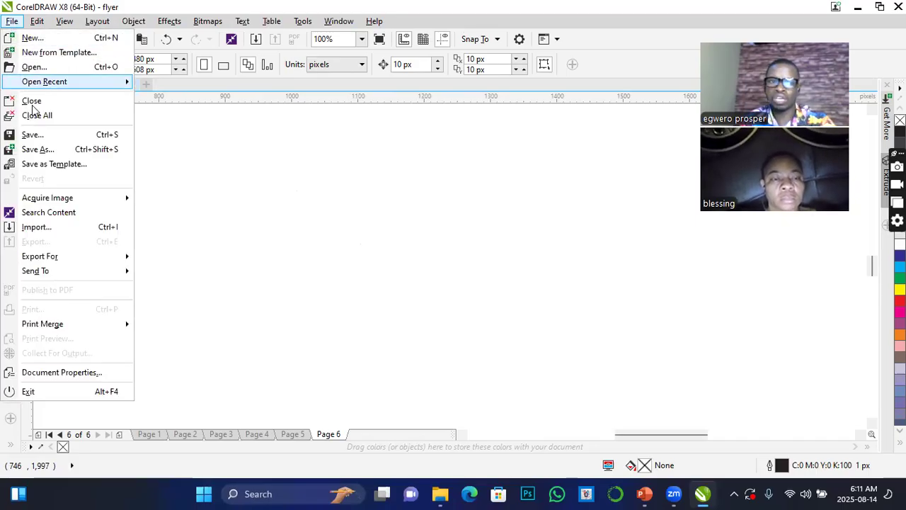
mouse_move(35, 25)
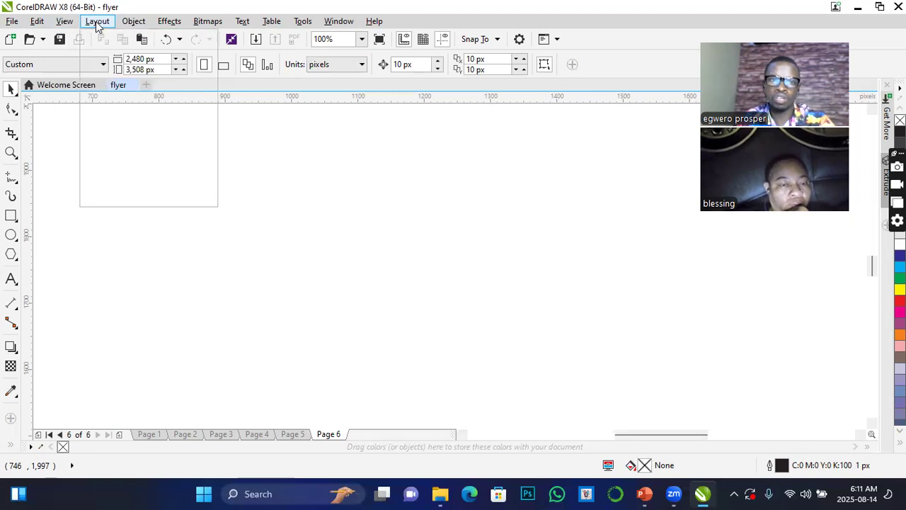
mouse_move(97, 25)
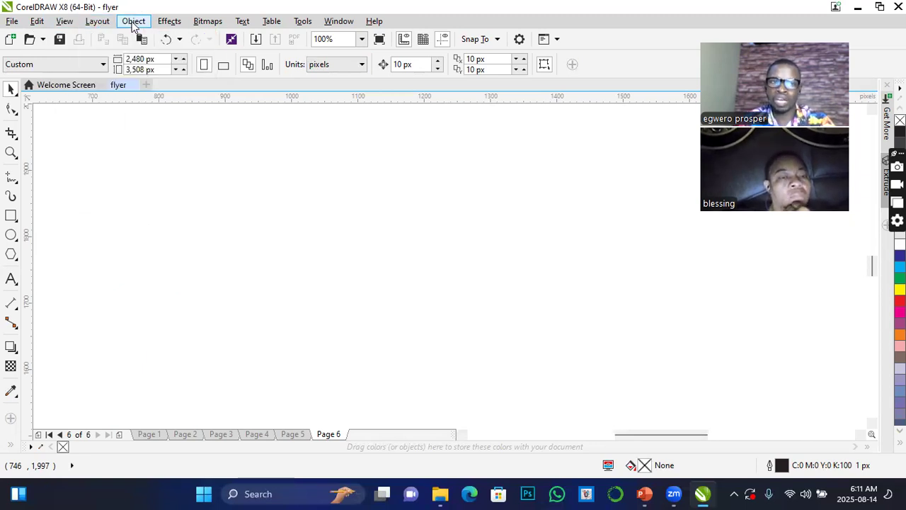
mouse_move(167, 27)
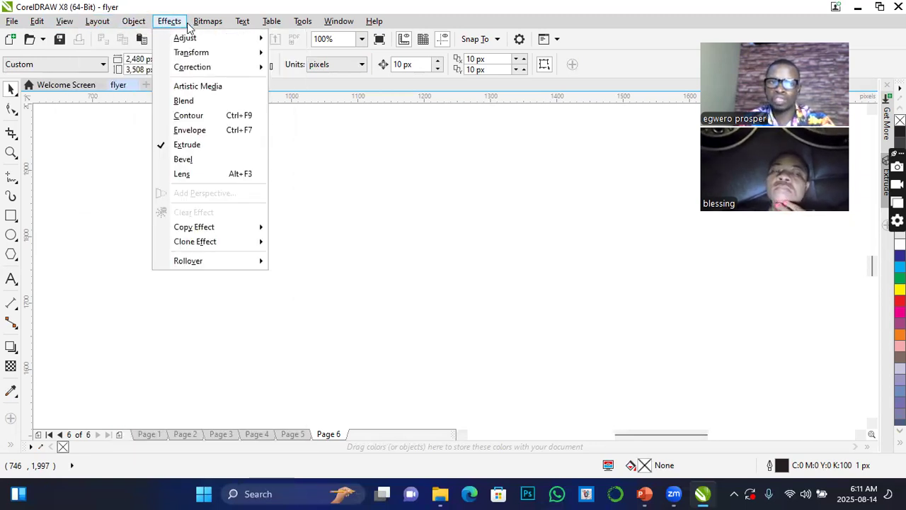
mouse_move(242, 25)
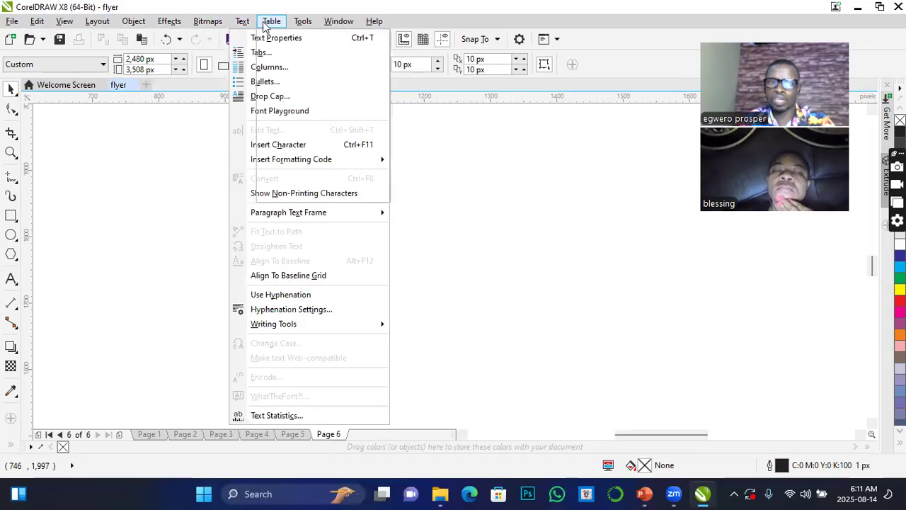
mouse_move(304, 27)
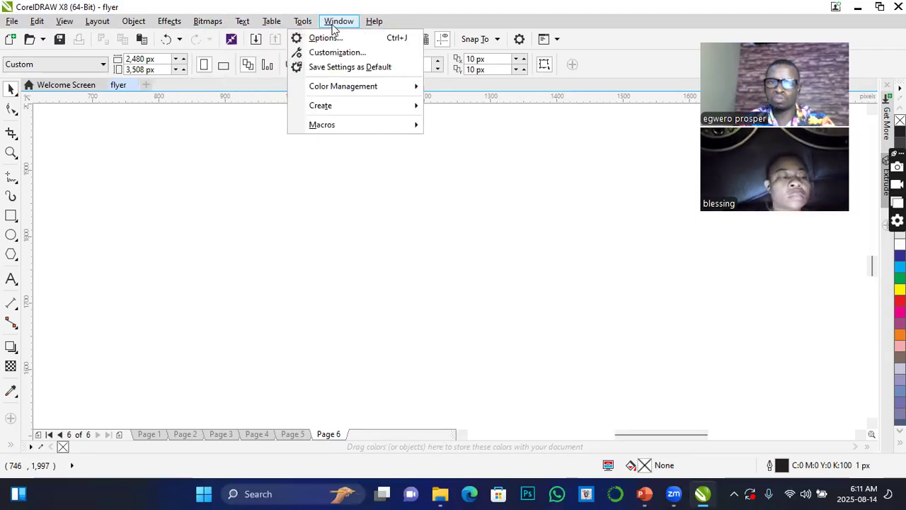
mouse_move(375, 25)
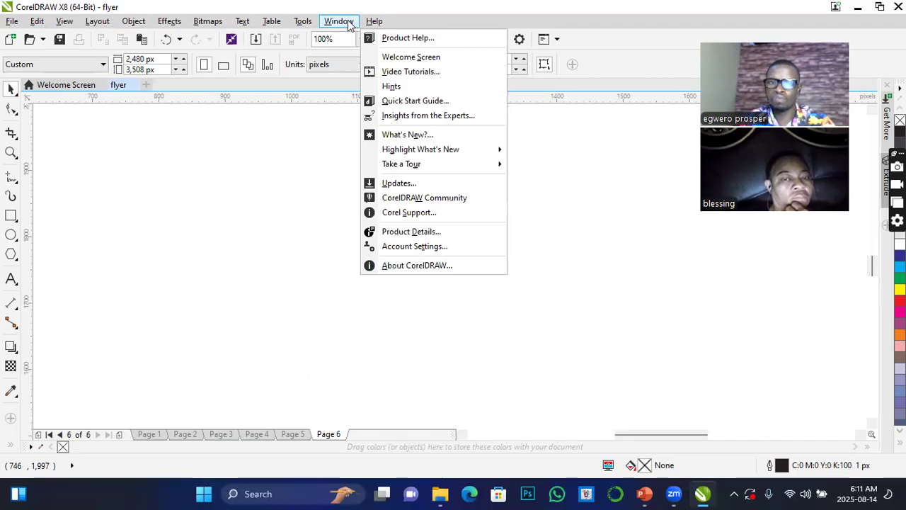
mouse_move(136, 26)
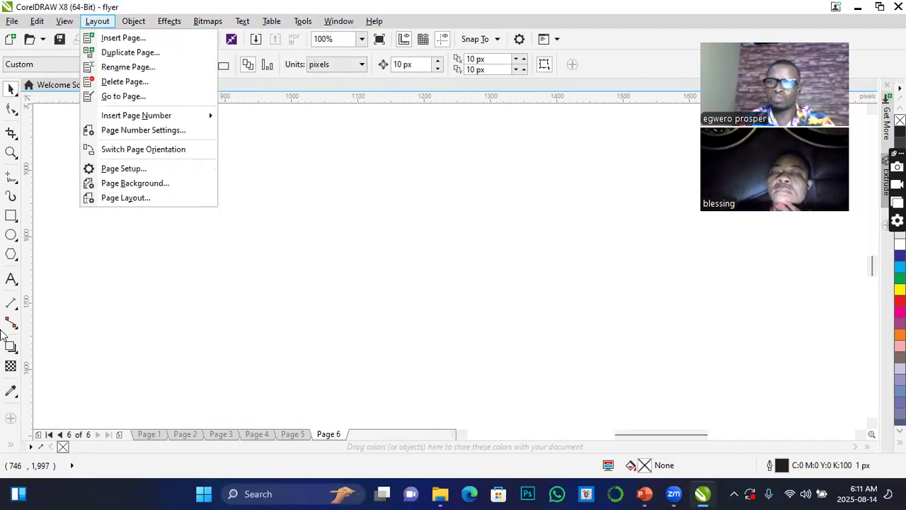
left_click(169, 20)
mouse_move(206, 52)
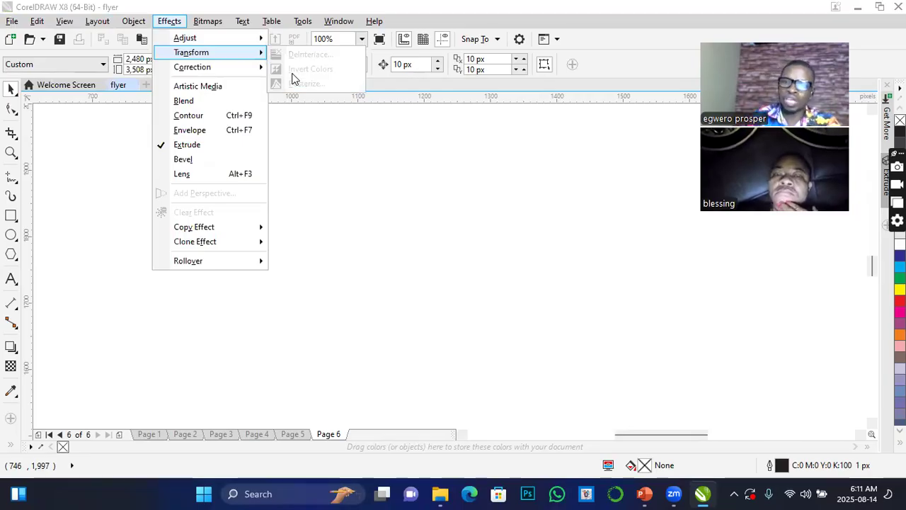
key("Escape")
key("Escape")
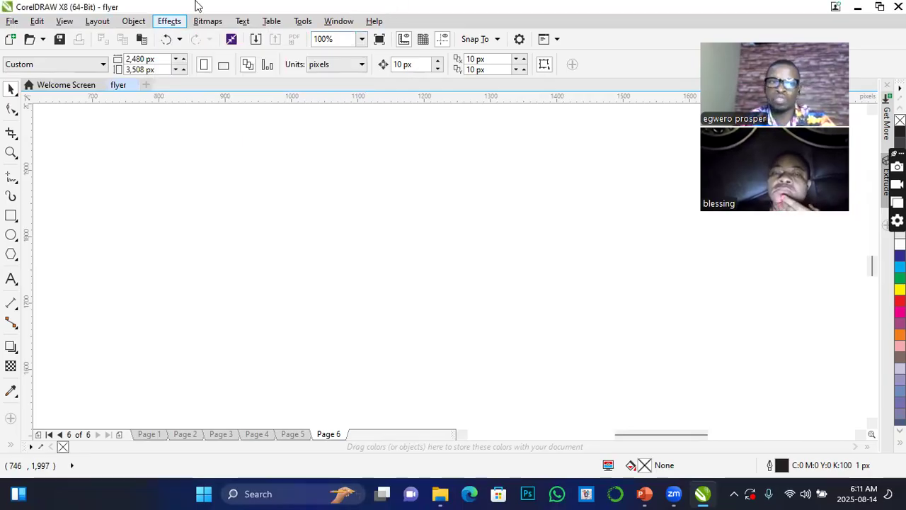
Open the Transformations docker for working on objects.
left_click(134, 20)
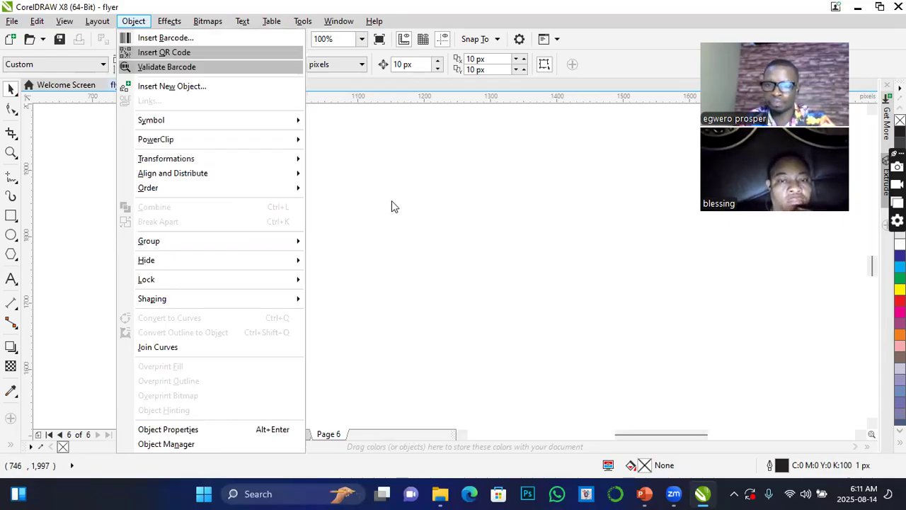
mouse_move(287, 158)
left_click(401, 175)
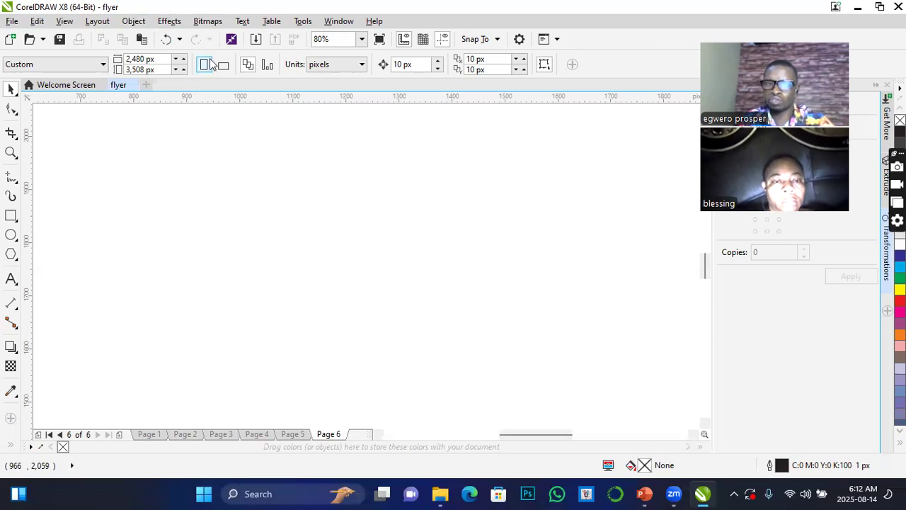
Examine the object, file, effects and text commands once more without applying any.
left_click(136, 24)
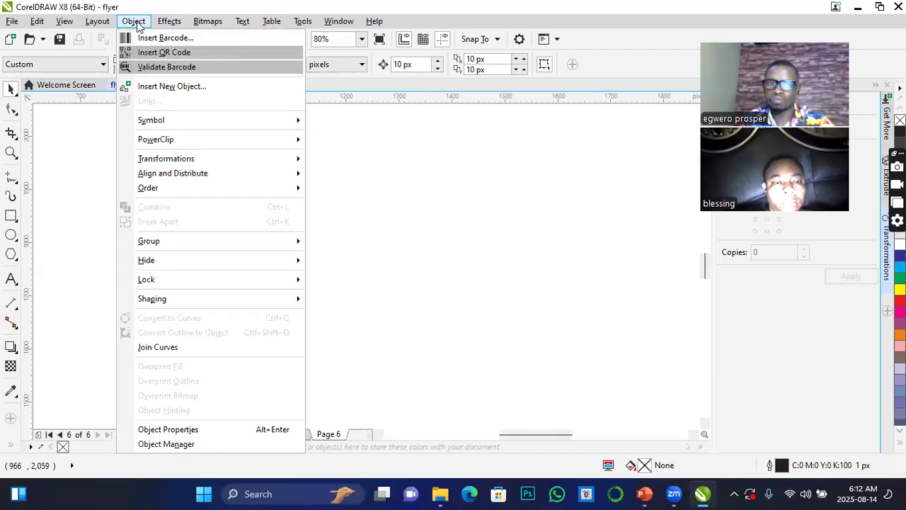
mouse_move(13, 23)
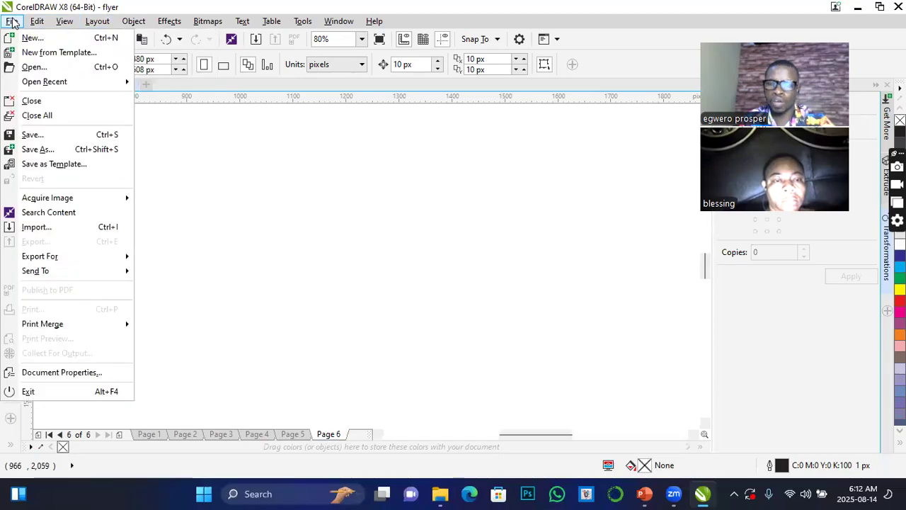
mouse_move(103, 24)
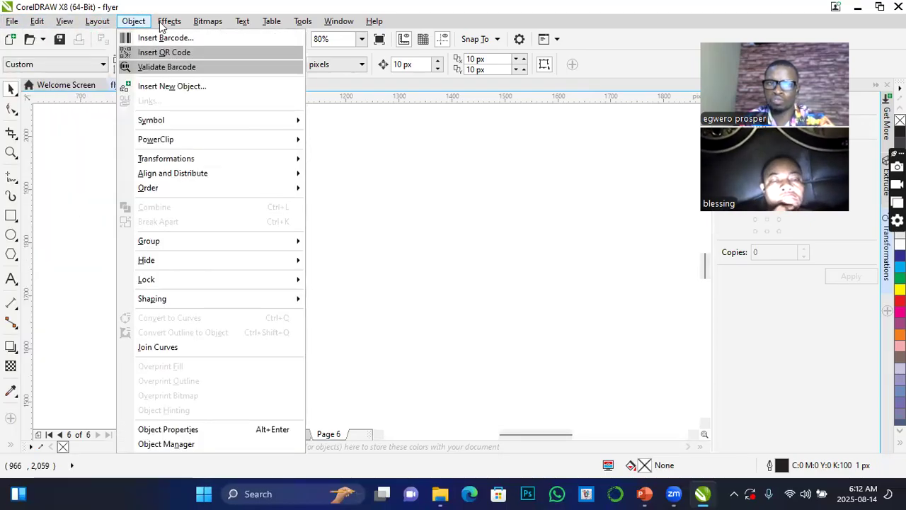
mouse_move(173, 27)
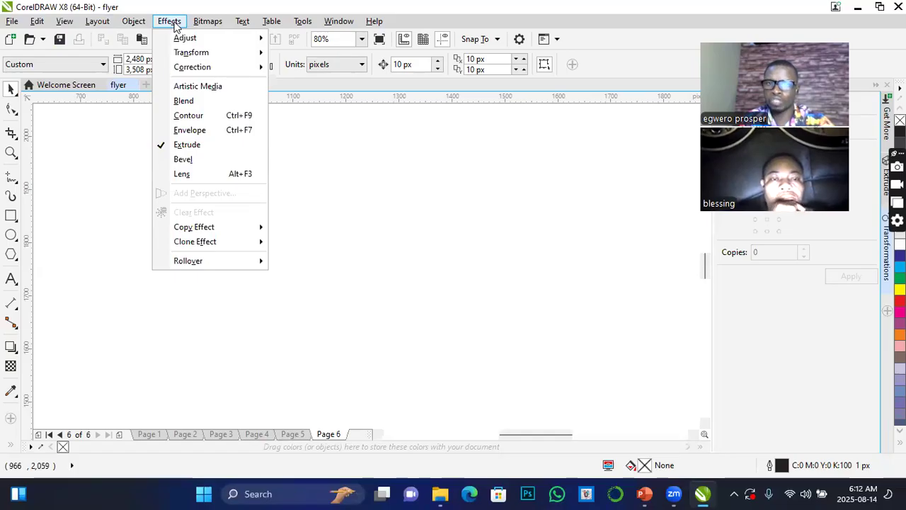
mouse_move(242, 23)
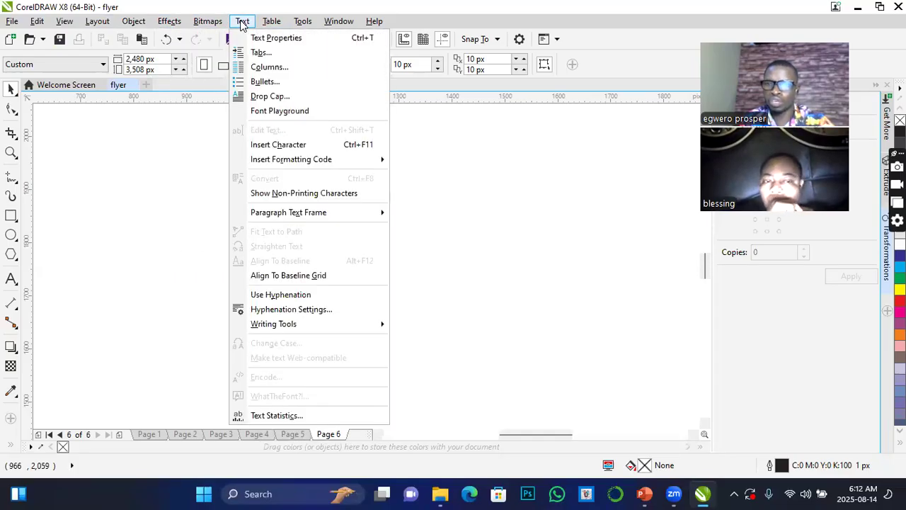
left_click(528, 224)
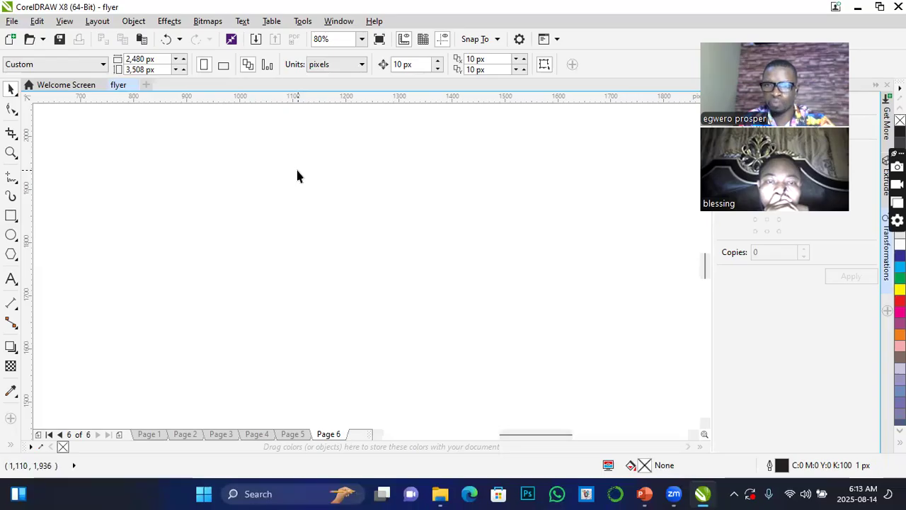
Create a second document named idcard, view the flyer document and return to idcard.
left_click(12, 21)
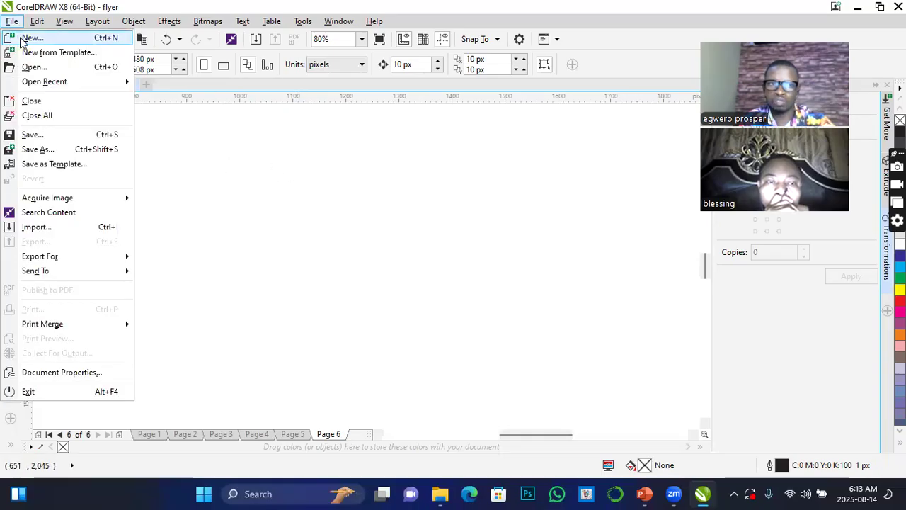
left_click(269, 169)
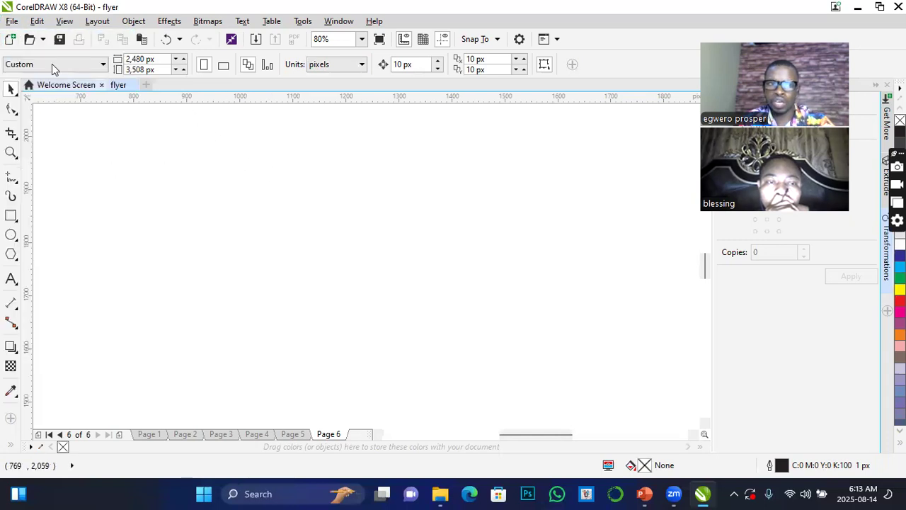
left_click(10, 40)
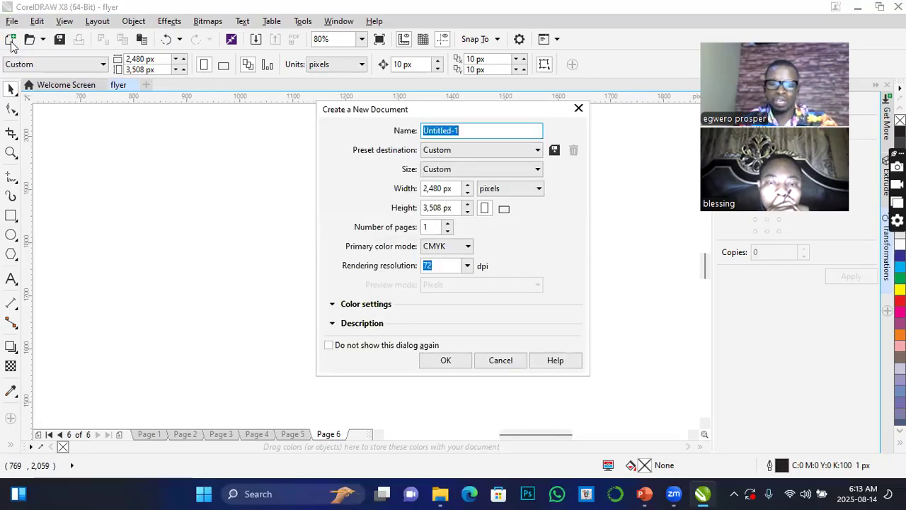
type("idcard")
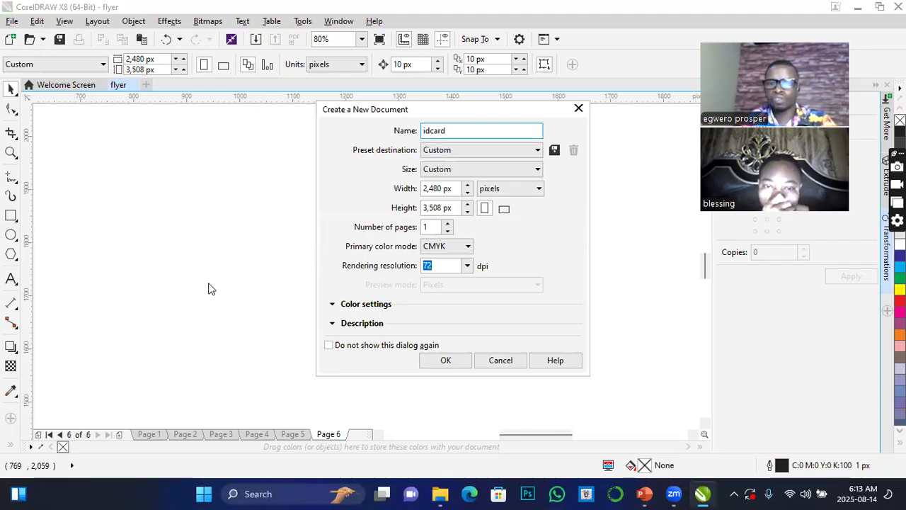
left_click(453, 366)
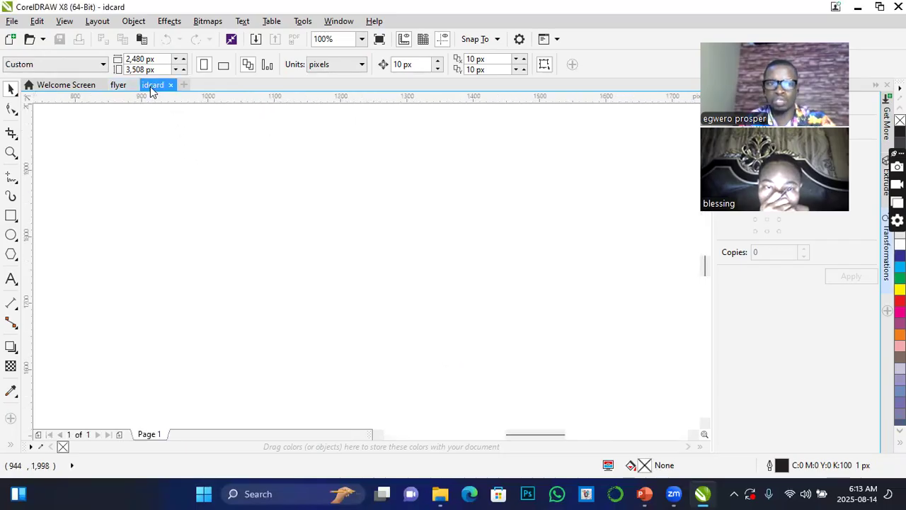
left_click(118, 86)
left_click(155, 86)
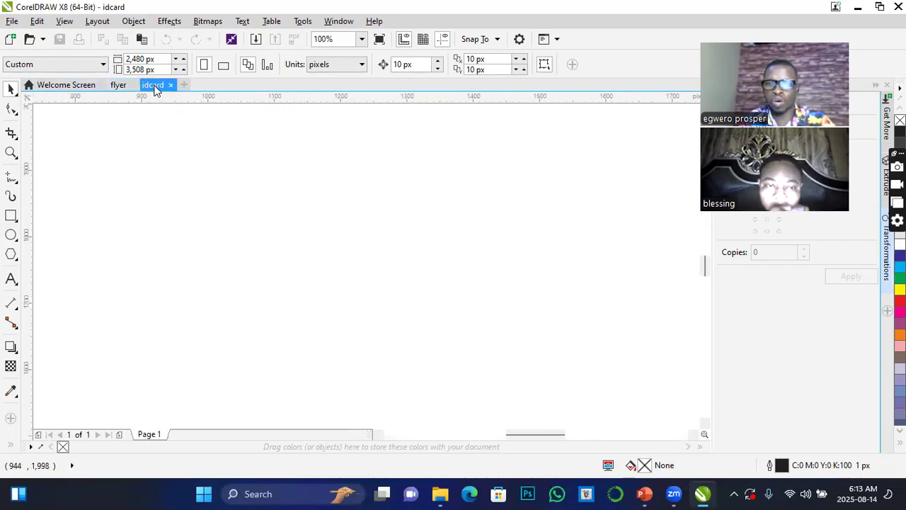
Return to the flyer document and review the file commands for opening and saving without applying any.
left_click(124, 83)
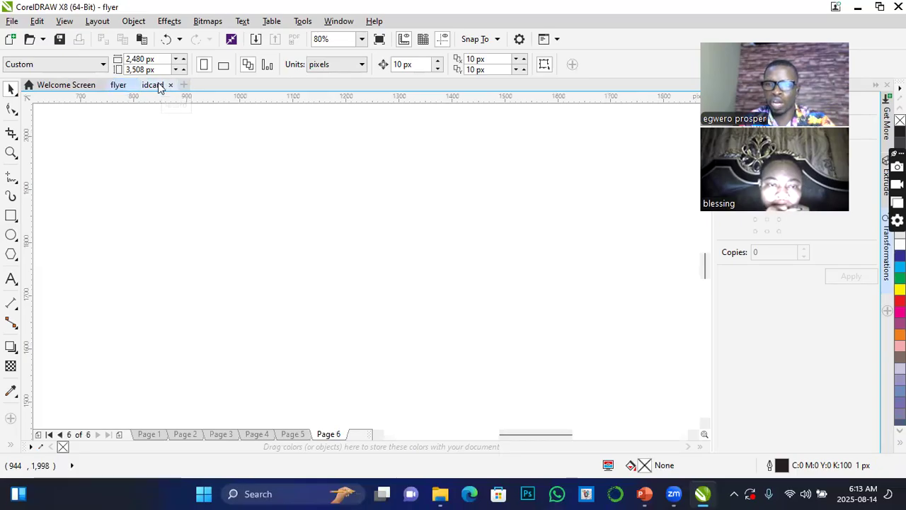
left_click(10, 23)
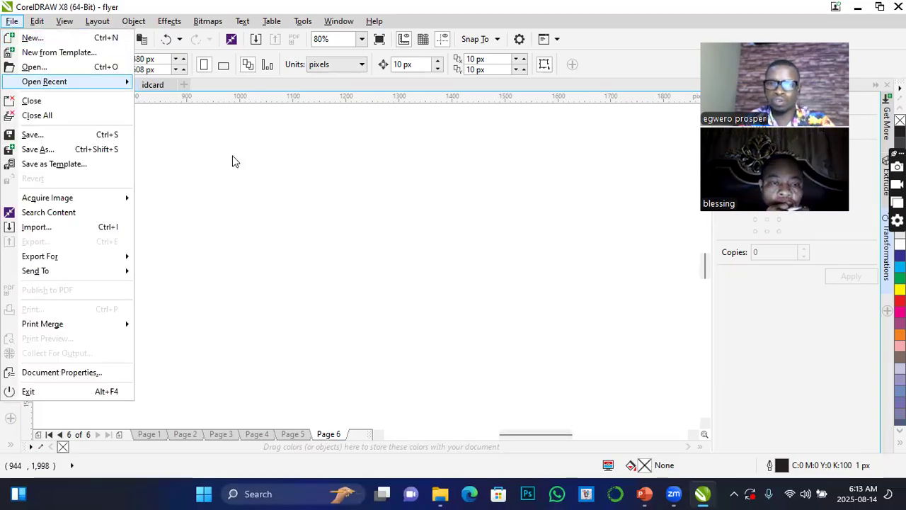
left_click(289, 207)
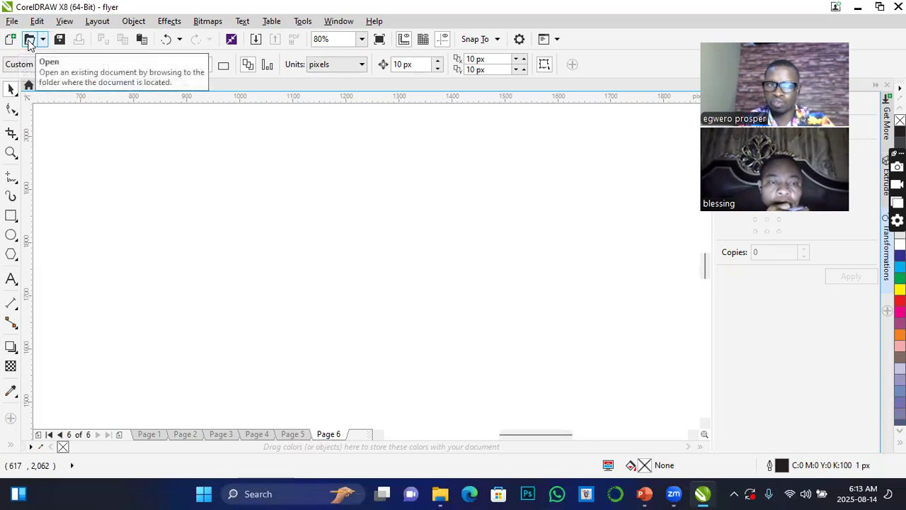
left_click(12, 21)
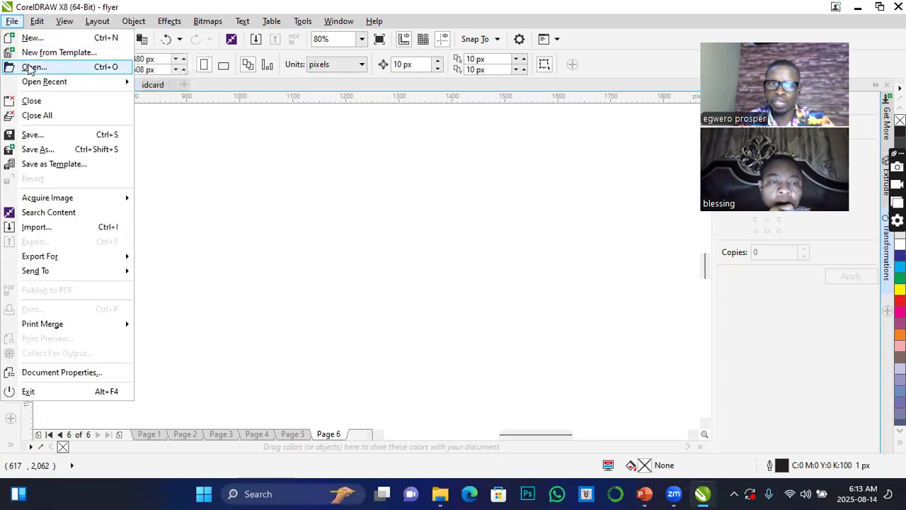
left_click(249, 160)
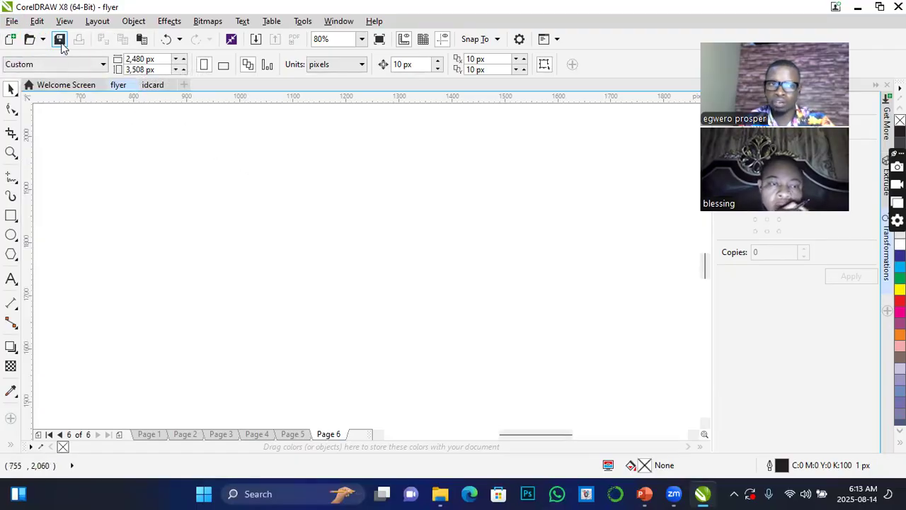
left_click(12, 21)
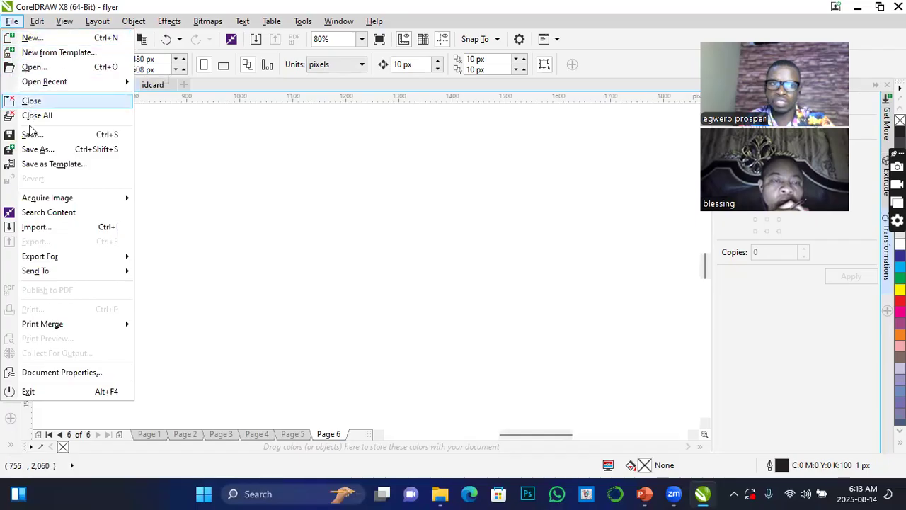
left_click(182, 154)
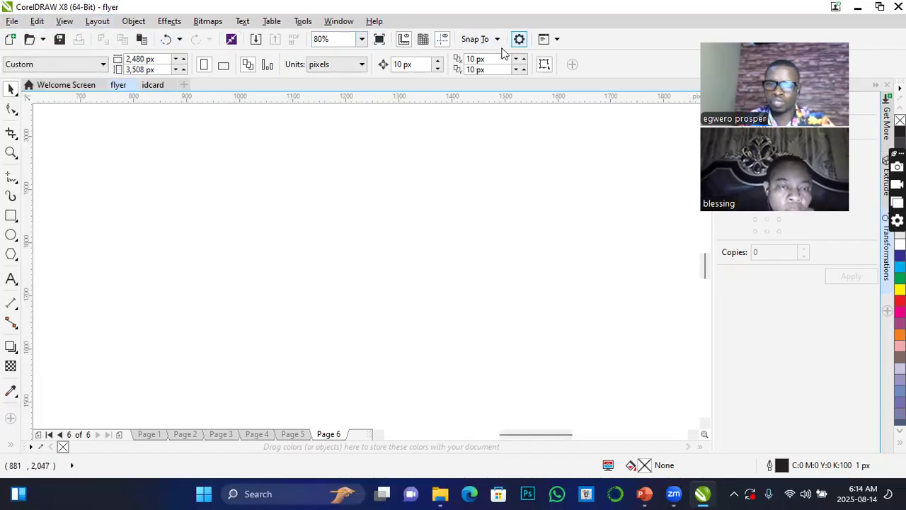
Show the document grid on page 6 of the flyer and examine its squares at 400%, 1600% and closer magnification.
left_click(422, 41)
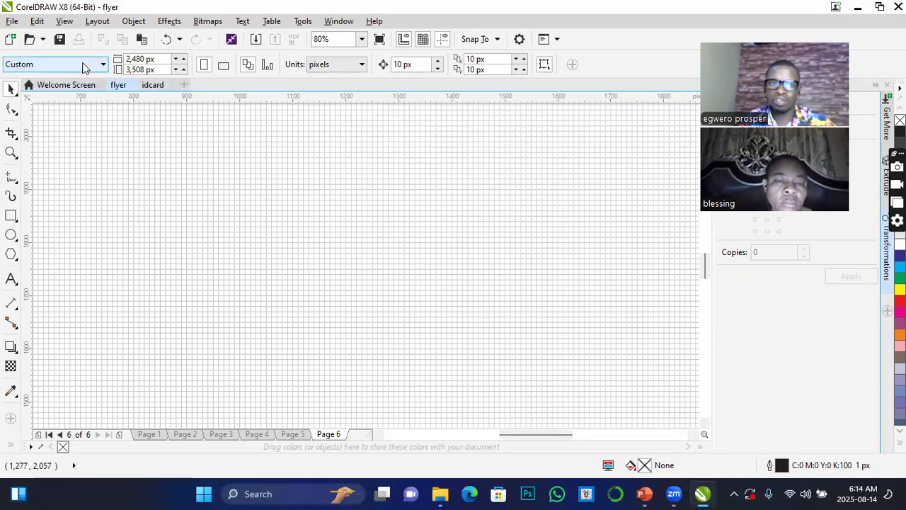
left_click(361, 39)
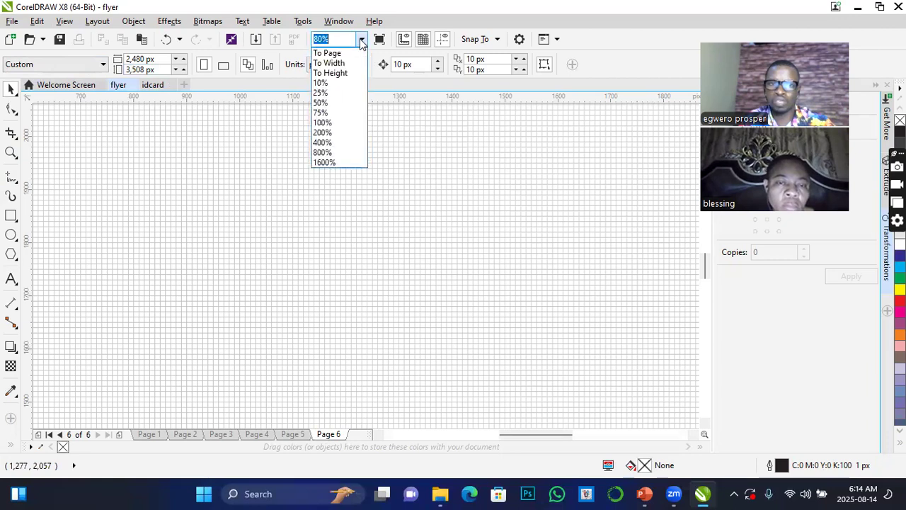
left_click(321, 143)
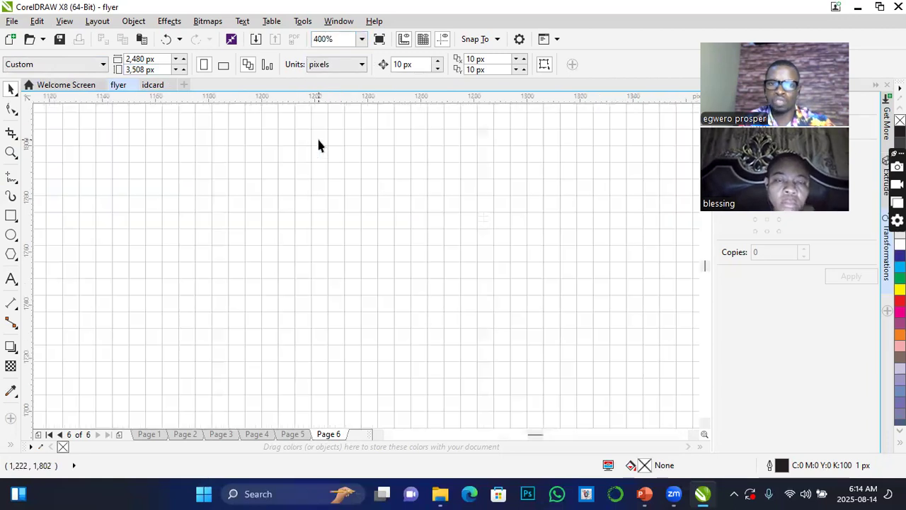
left_click(361, 39)
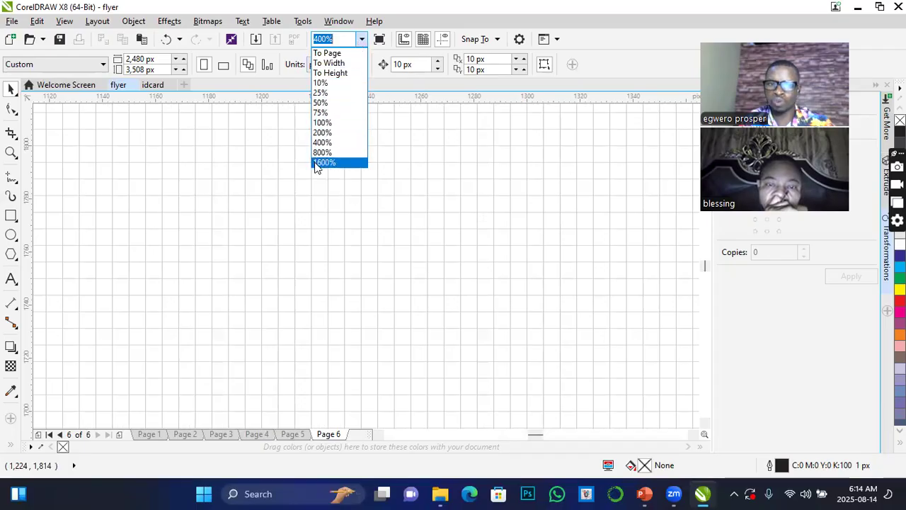
left_click(316, 165)
left_click(361, 39)
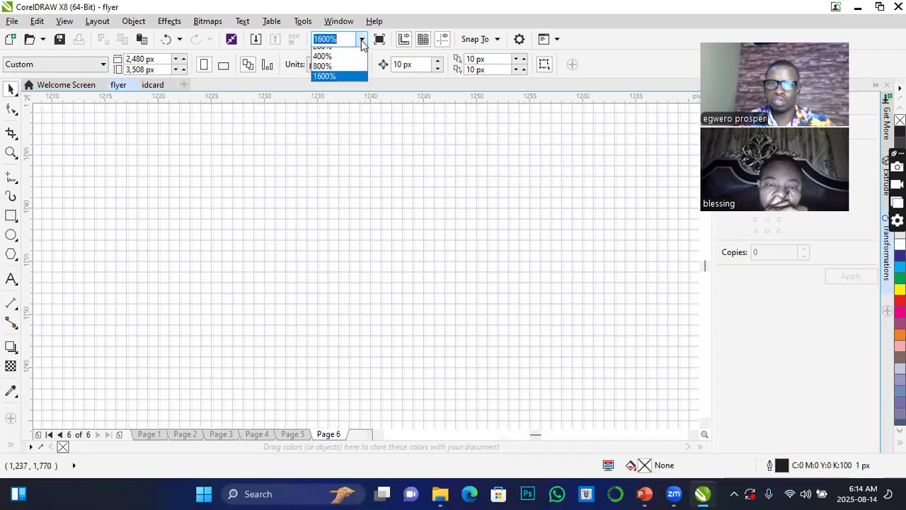
left_click(322, 152)
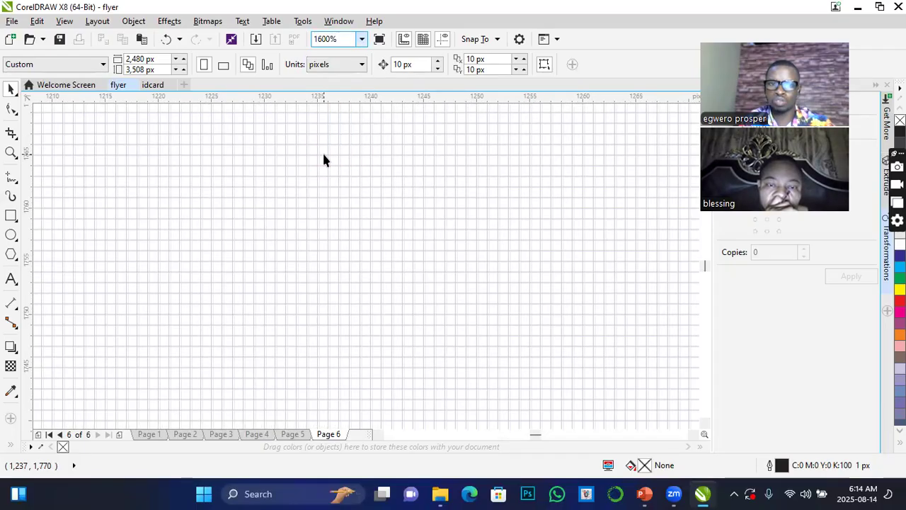
scroll(333, 207, "up", 2)
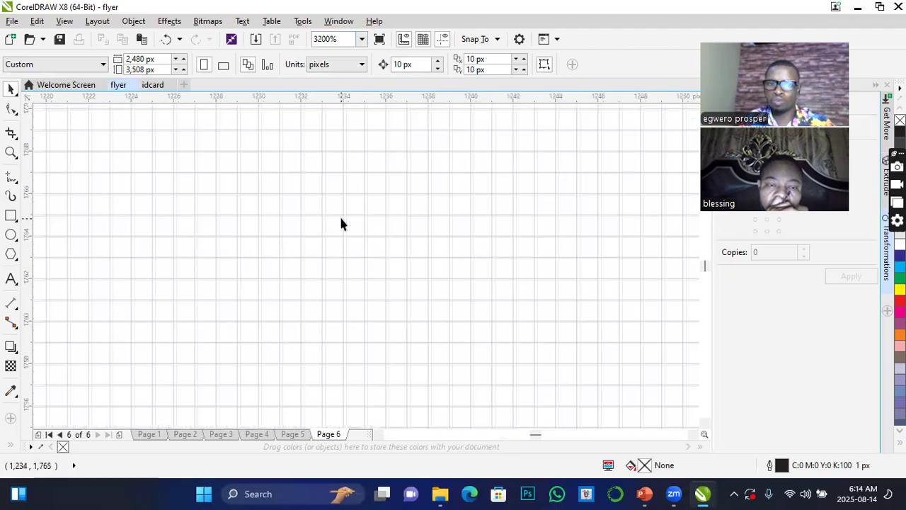
scroll(340, 227, "down", 3)
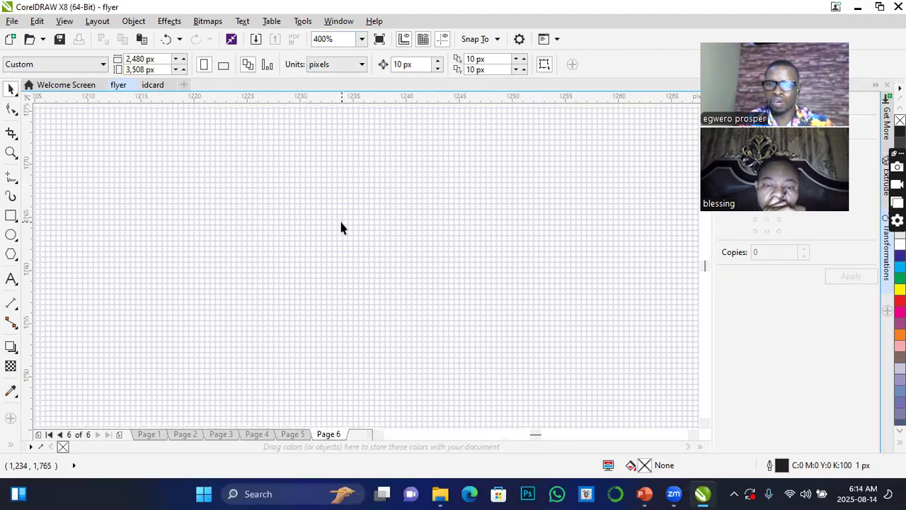
scroll(340, 228, "up", 2)
scroll(341, 227, "down", 2)
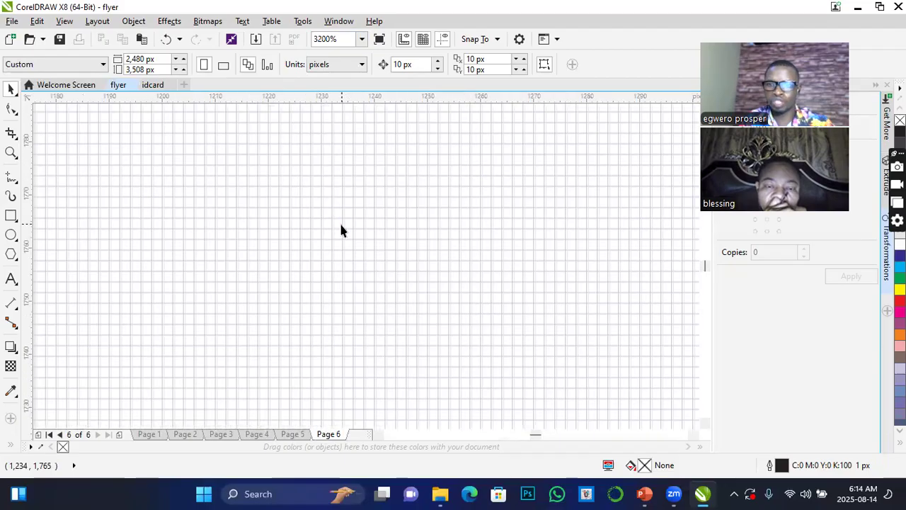
scroll(329, 164, "up", 3)
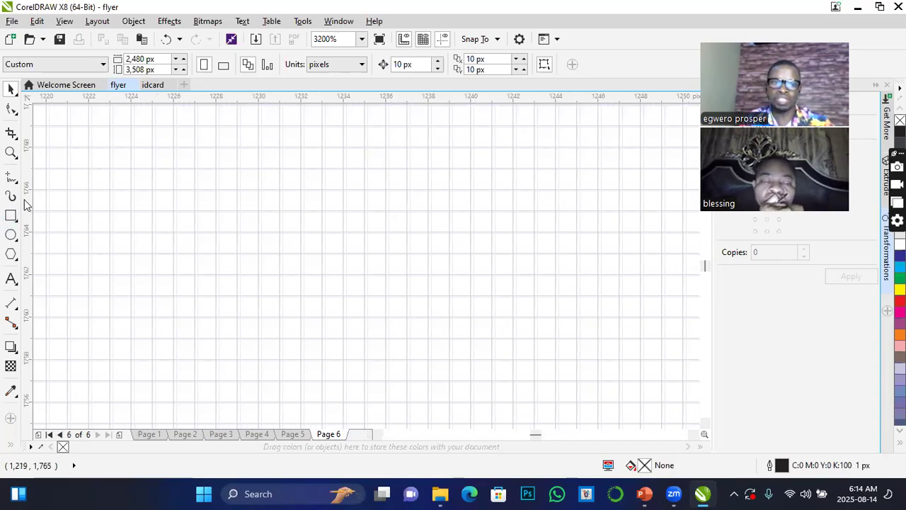
Draw a closed six-node shape of straight segments with the Bézier tool, about 18 px wide and 7 px high, on page 6.
left_click(12, 178)
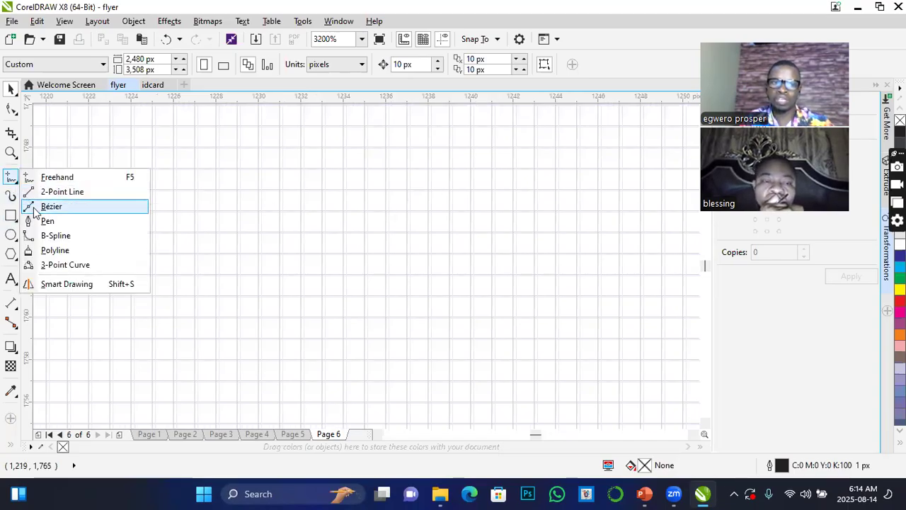
left_click(42, 206)
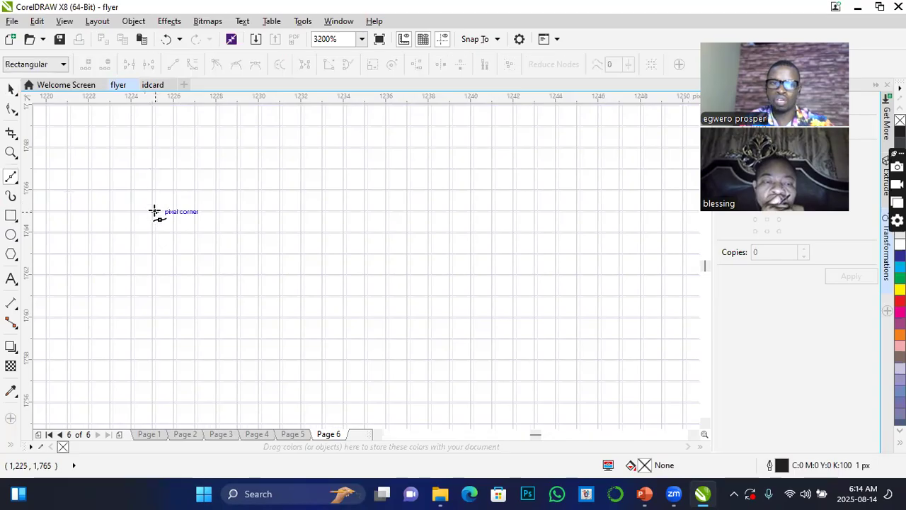
left_click(155, 211)
left_click(218, 169)
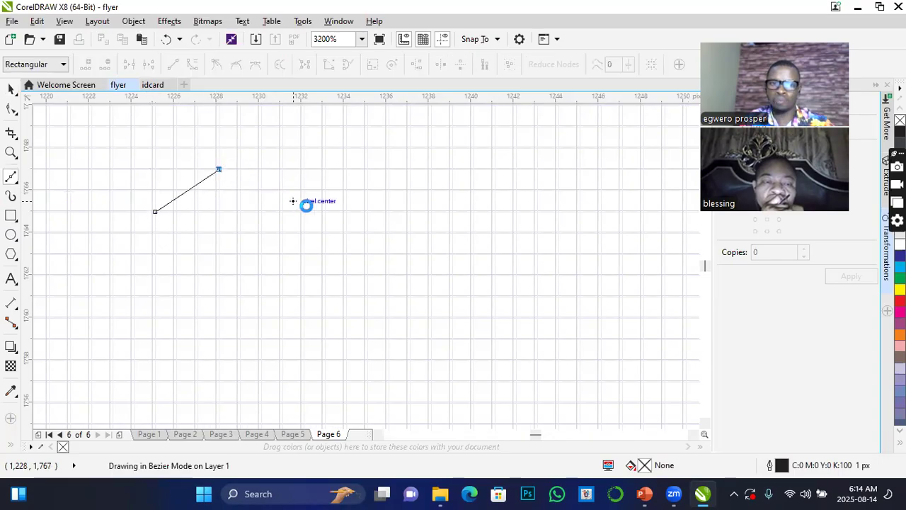
left_click(305, 190)
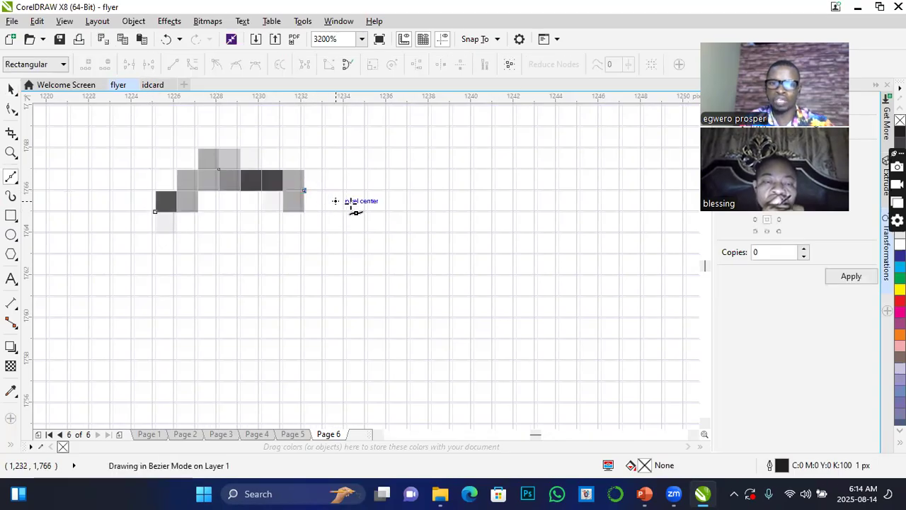
left_click(409, 147)
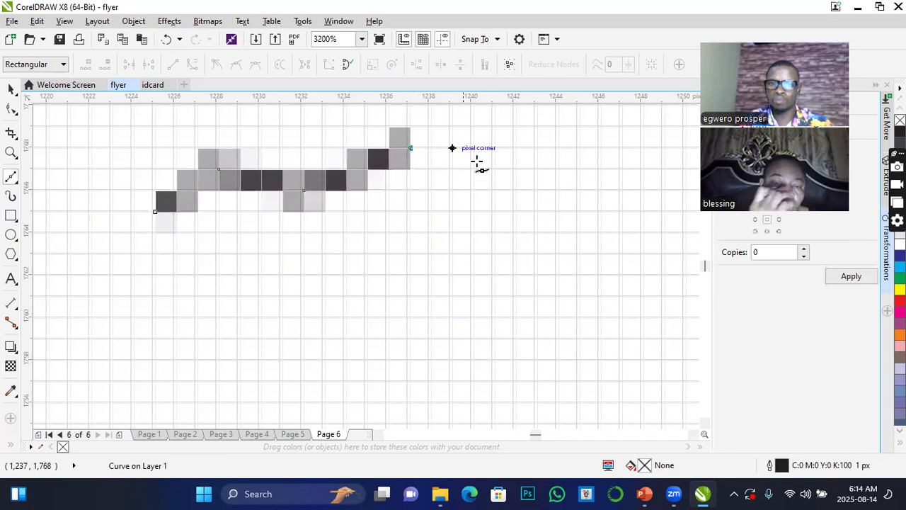
double_click(537, 254)
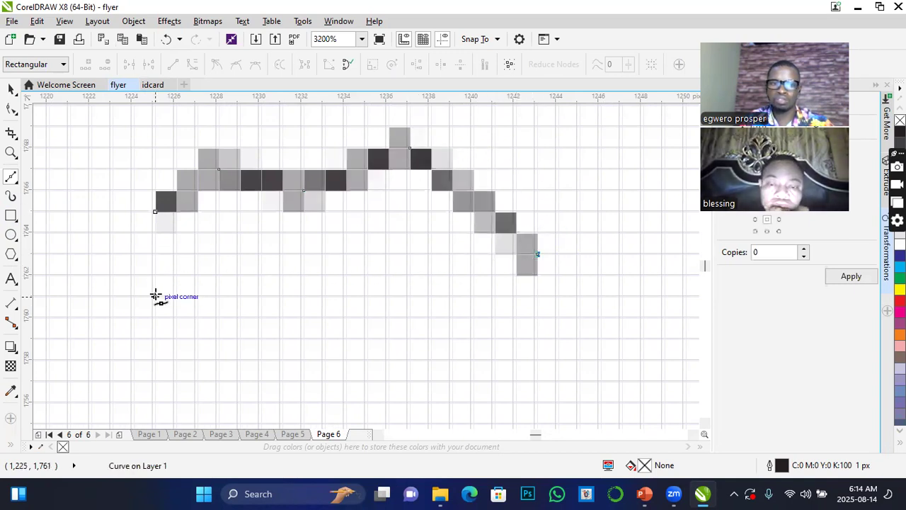
left_click(154, 296)
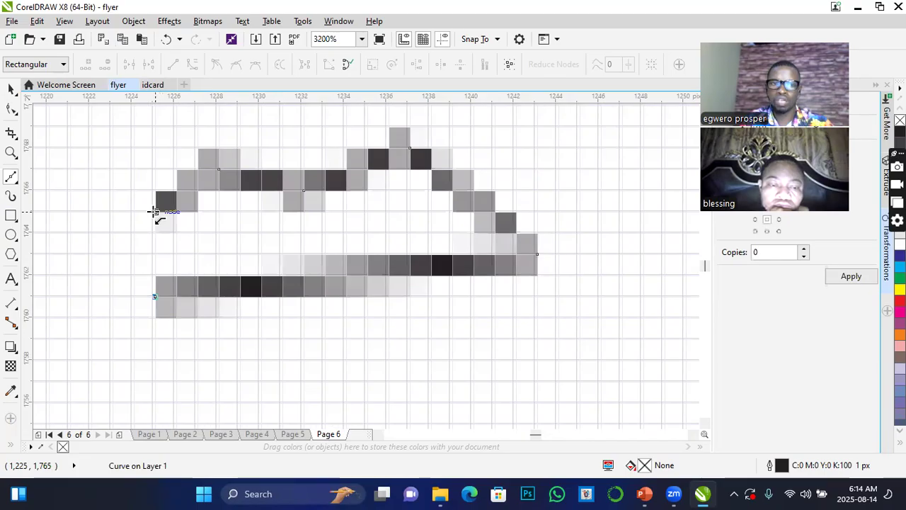
left_click(155, 211)
left_click(11, 89)
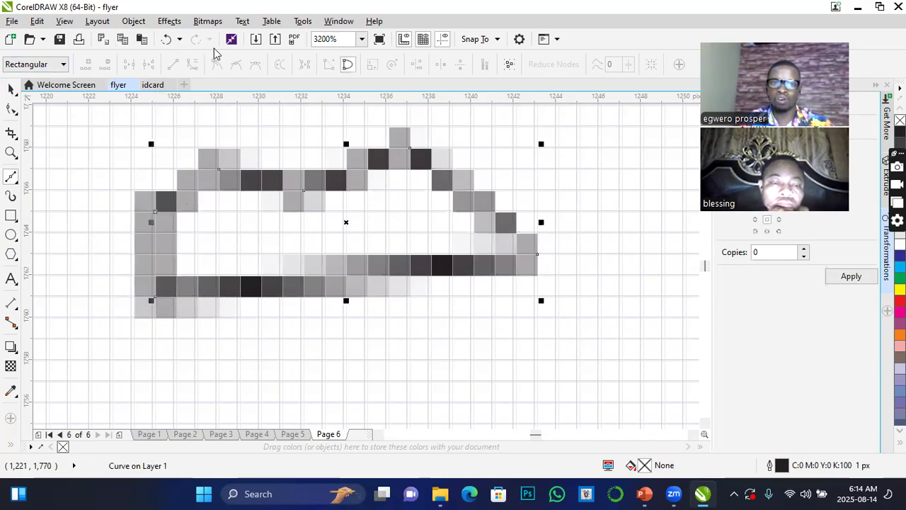
Toggle the document grid to compare the drawn curve with and without it, and hide both the rulers and the document grid.
left_click(422, 40)
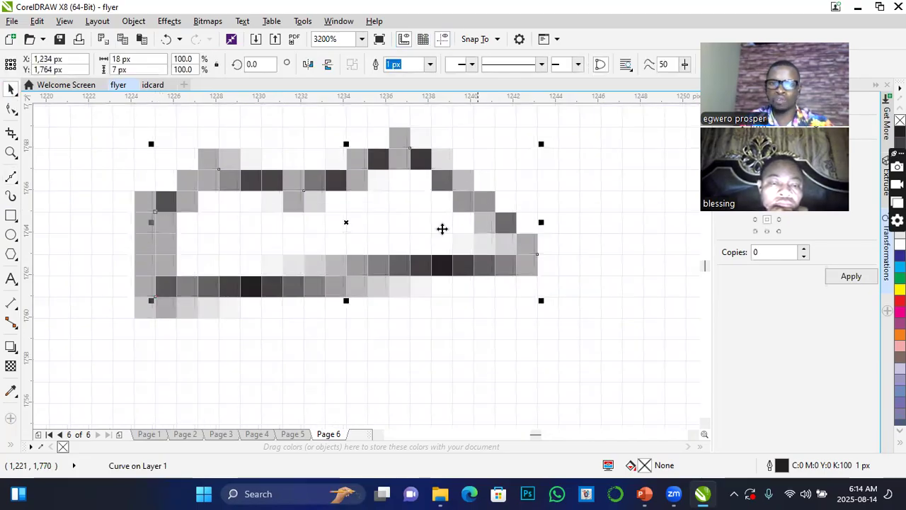
scroll(400, 253, "down", 4)
scroll(400, 253, "up", 2)
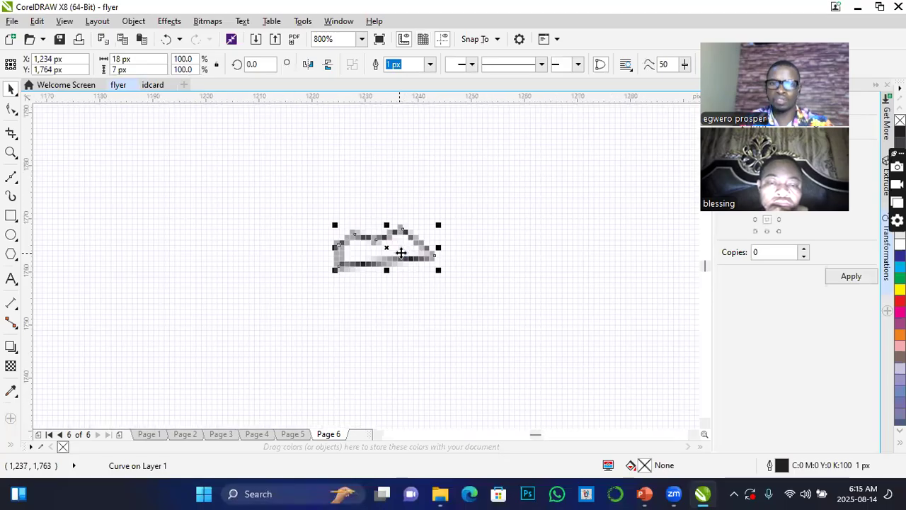
left_click(441, 41)
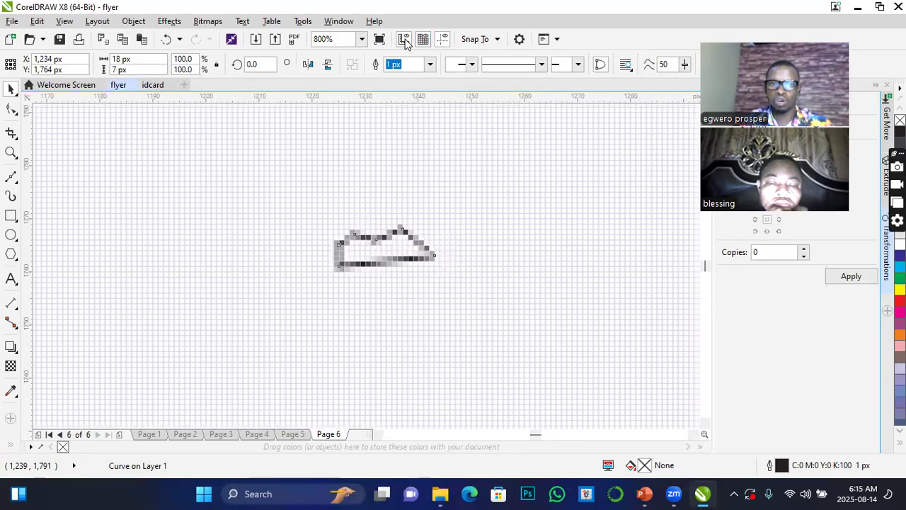
left_click(405, 41)
left_click(424, 40)
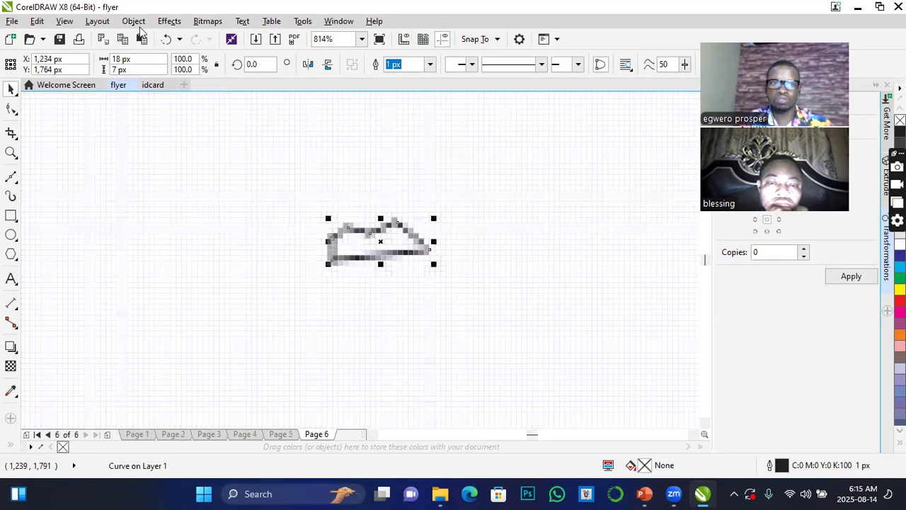
Turn the document grid back on and inspect the curve against it at close and distant zoom levels.
left_click(65, 20)
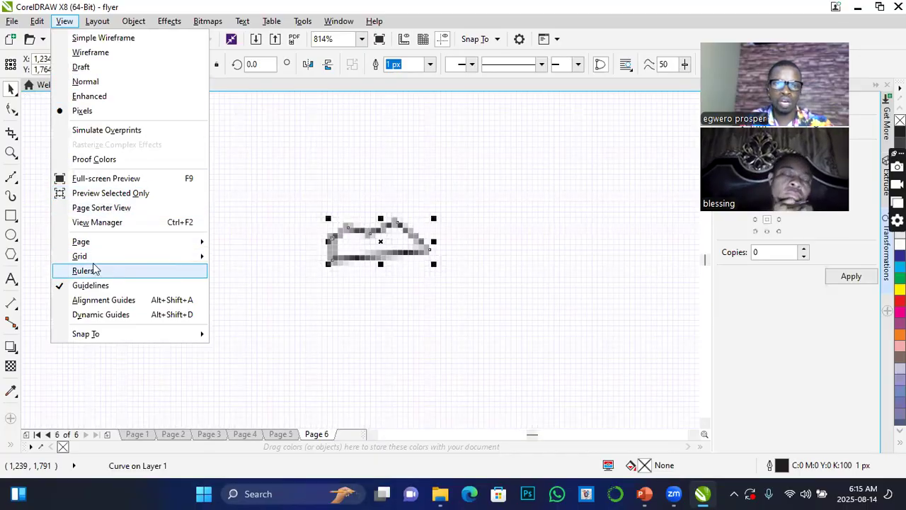
mouse_move(90, 262)
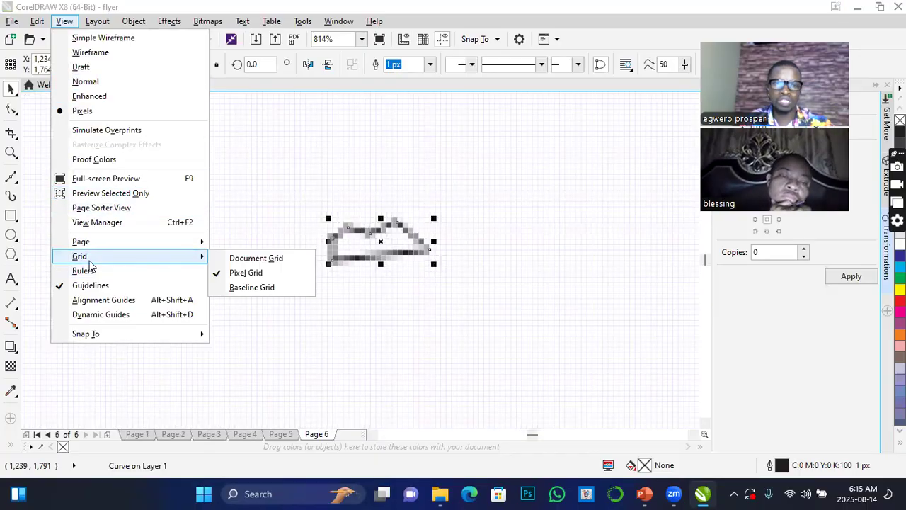
left_click(259, 260)
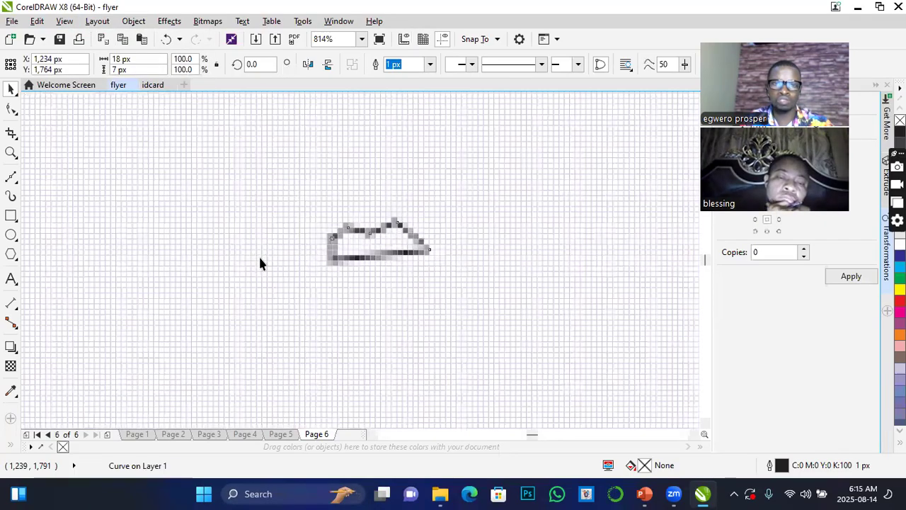
left_click(361, 40)
left_click(326, 58)
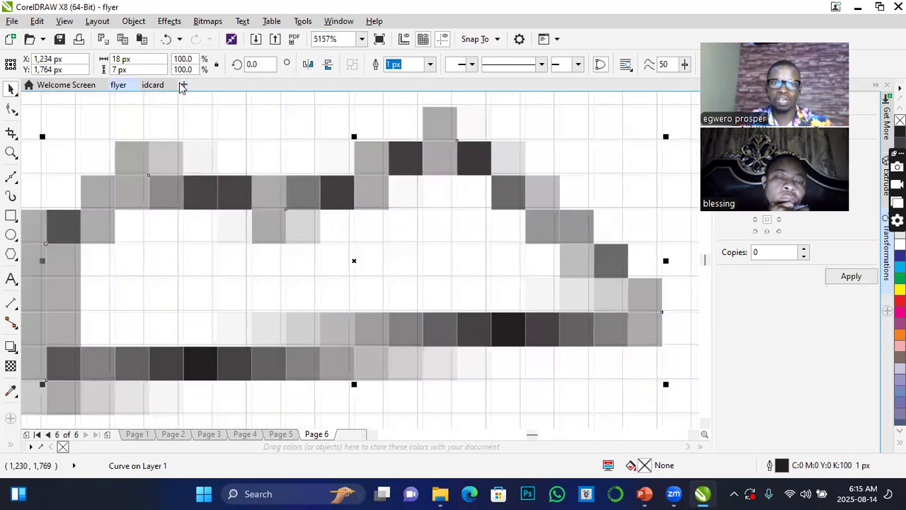
scroll(205, 218, "down", 4)
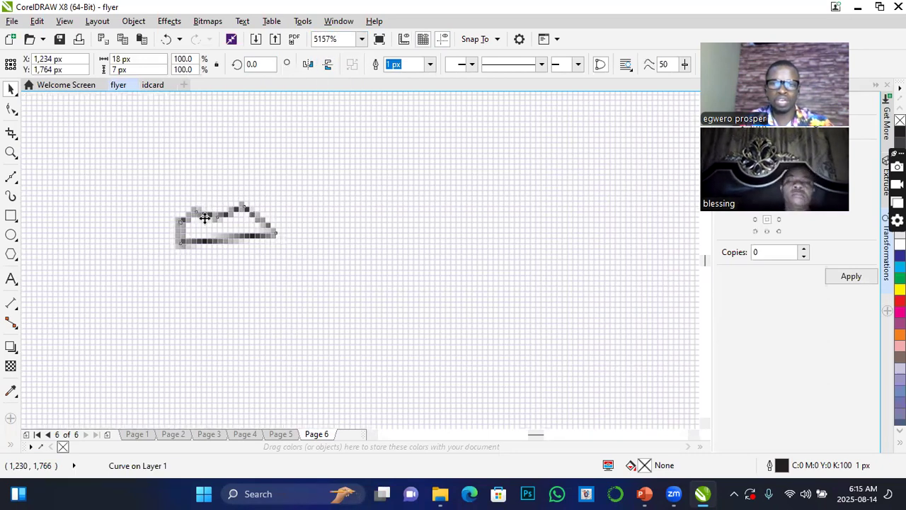
scroll(205, 219, "up", 4)
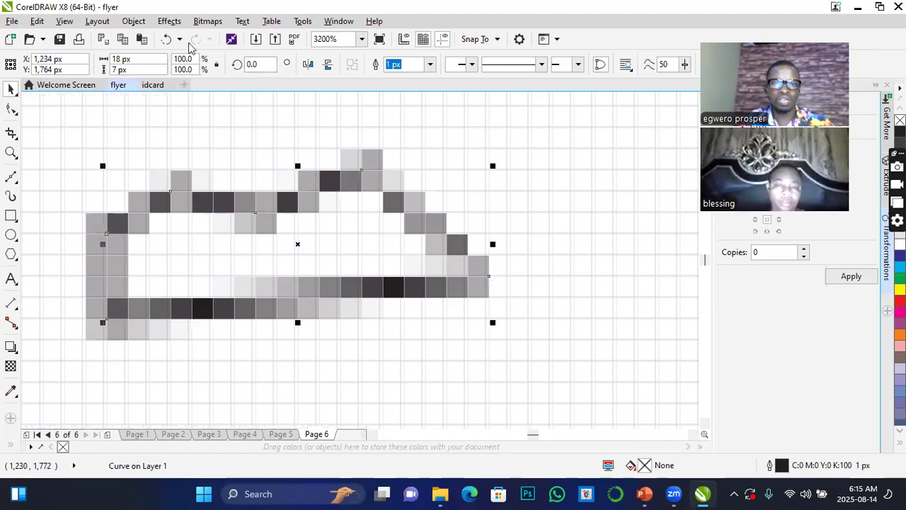
Hide the guidelines and the document grid in the flyer document.
left_click(65, 21)
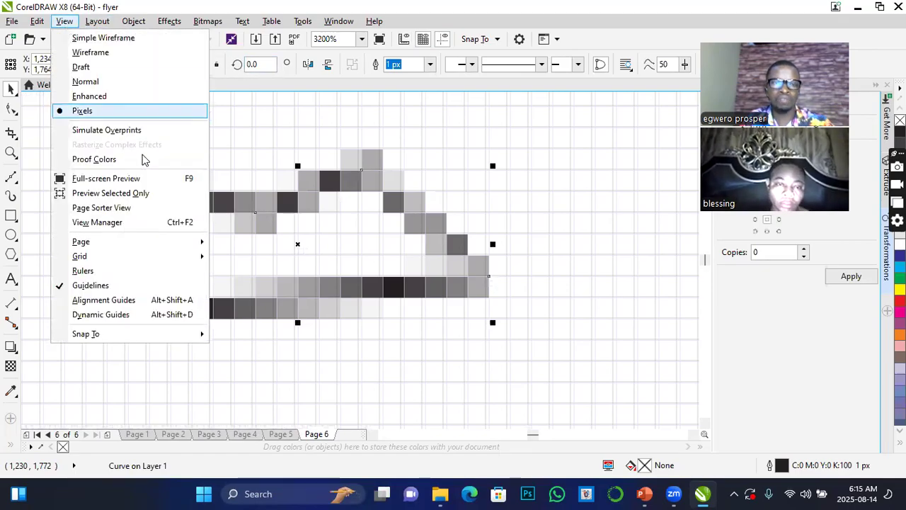
left_click(102, 290)
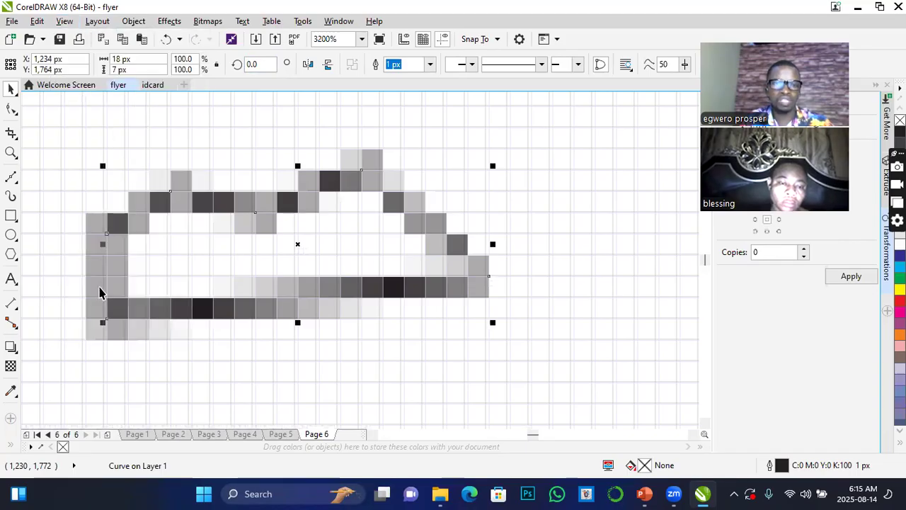
left_click(64, 23)
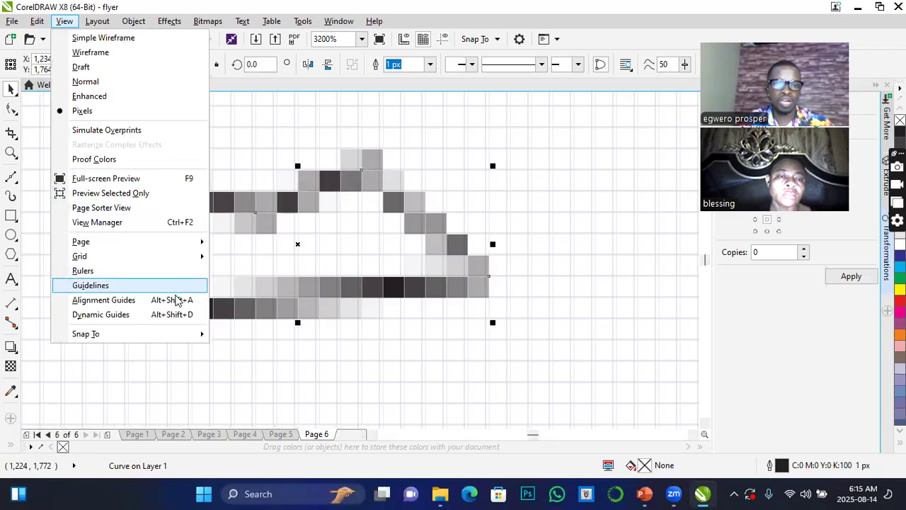
mouse_move(113, 264)
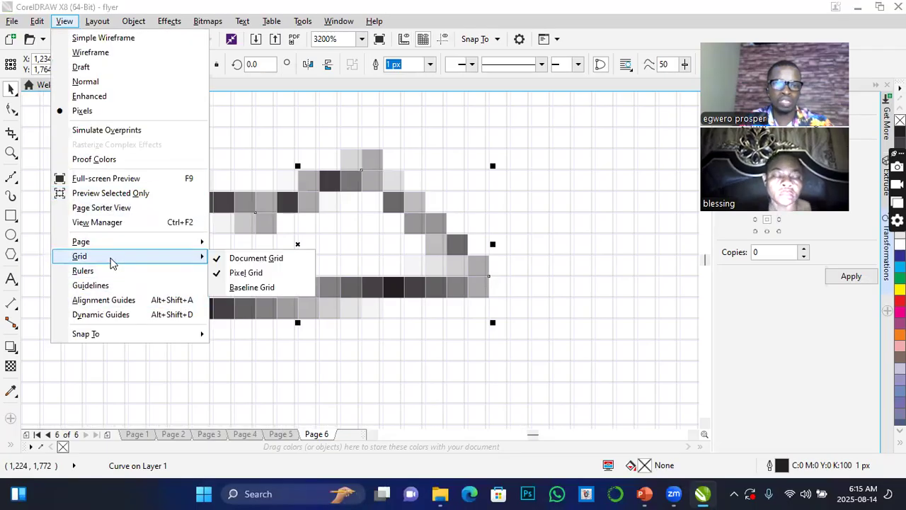
left_click(270, 262)
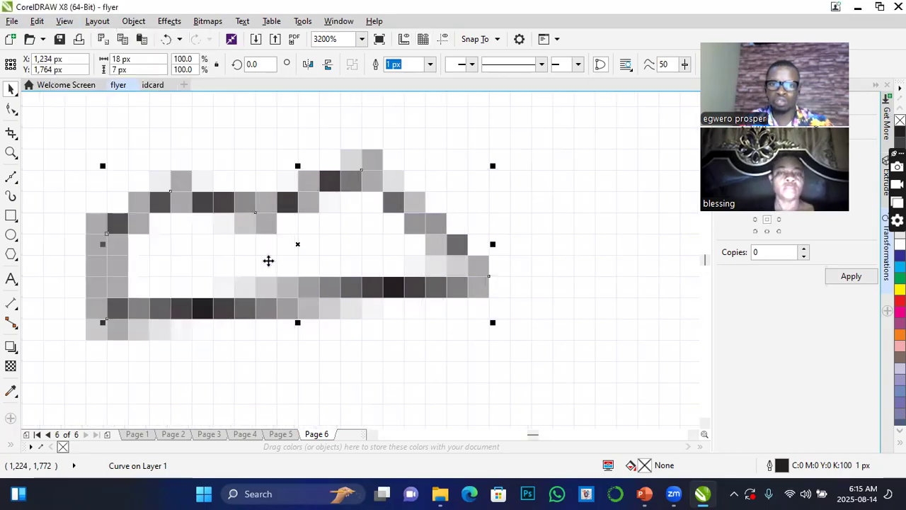
Delete the small closed six-node curve from page 6.
scroll(322, 174, "down", 3)
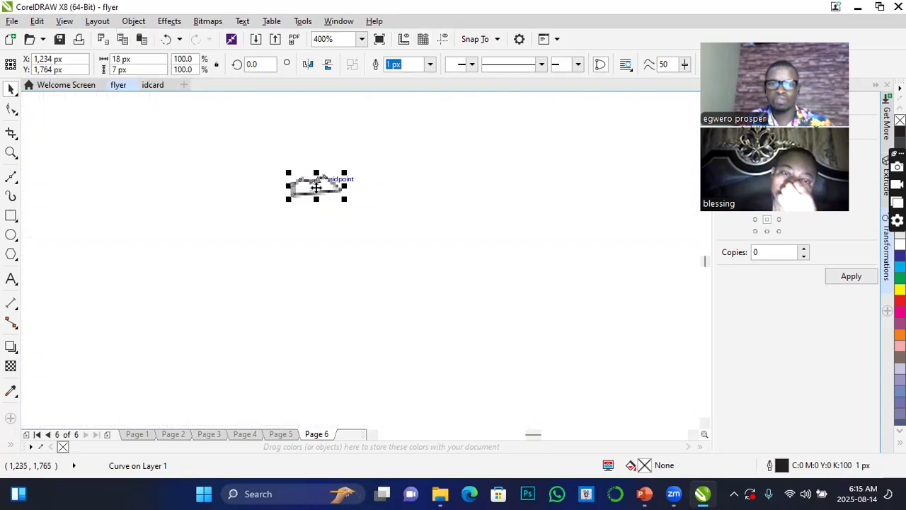
scroll(304, 177, "up", 1)
scroll(299, 179, "down", 1)
left_click(249, 145)
left_click(327, 194)
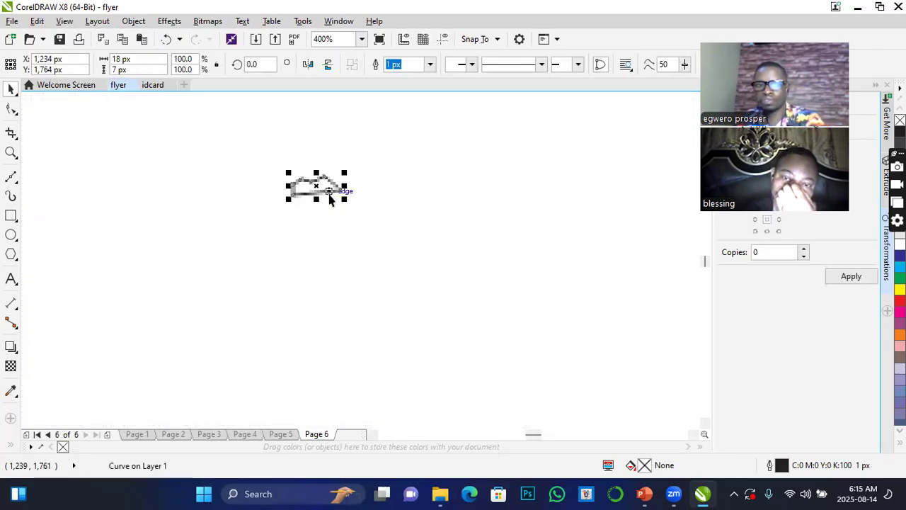
key("Delete")
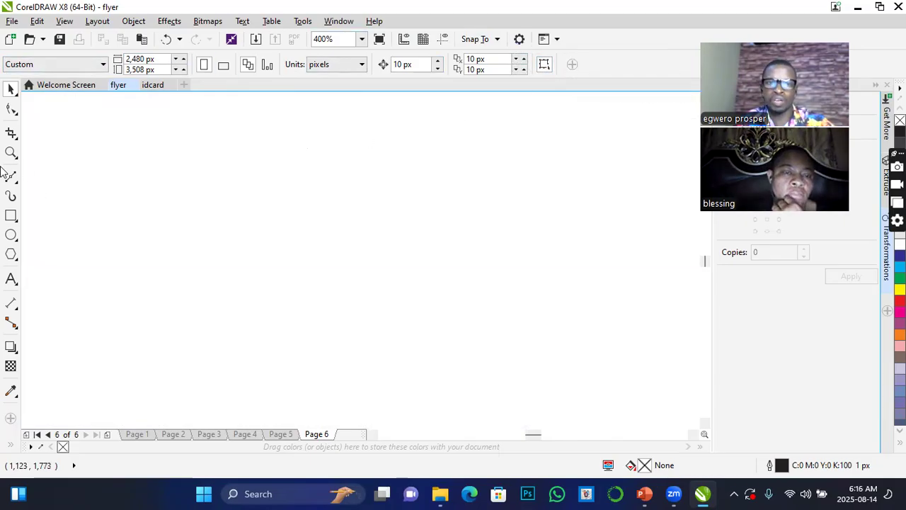
Draw an ellipse about 129 px wide and 95 px high on page 6 and fill it with magenta (C:0 M:100 Y:0 K:0).
left_click(11, 109)
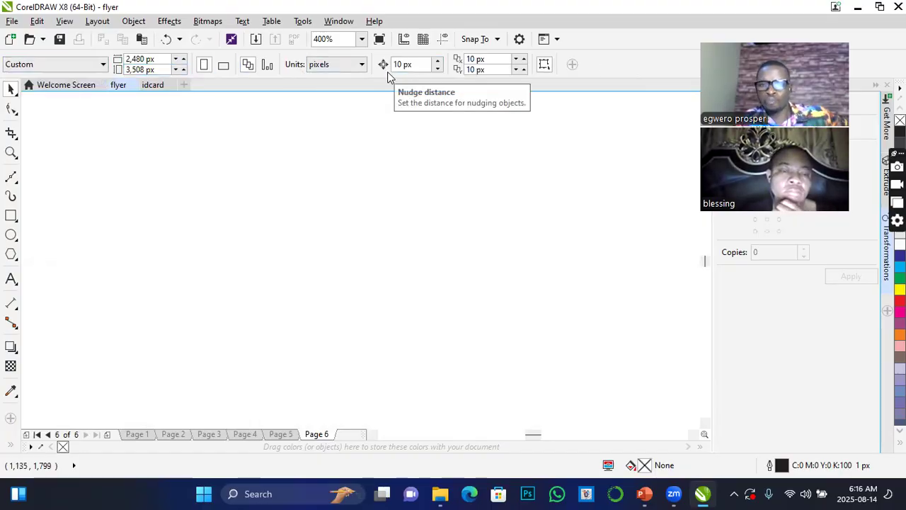
left_click(11, 153)
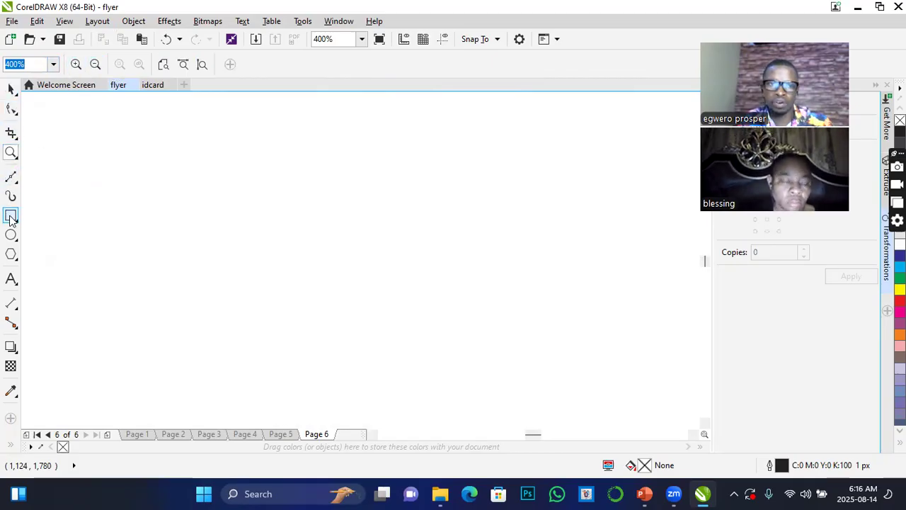
key("F7")
left_click_drag(154, 144, 504, 405)
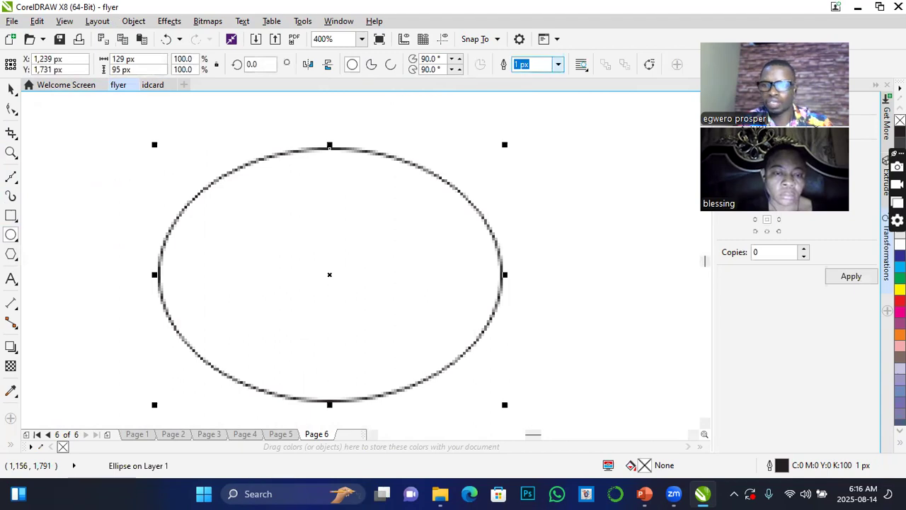
left_click(901, 312)
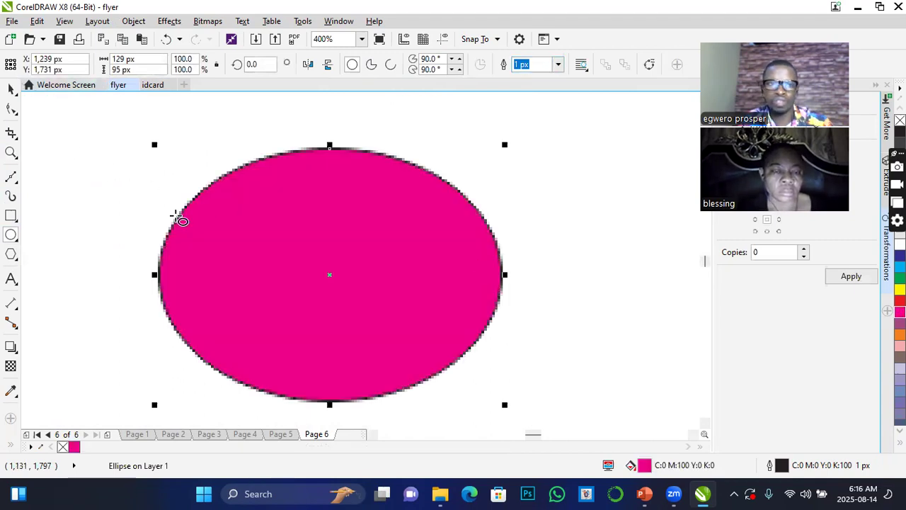
scroll(221, 245, "down", 2)
Use the Zoom tool to view the magenta ellipse at 25% and at 200% magnification.
left_click(11, 89)
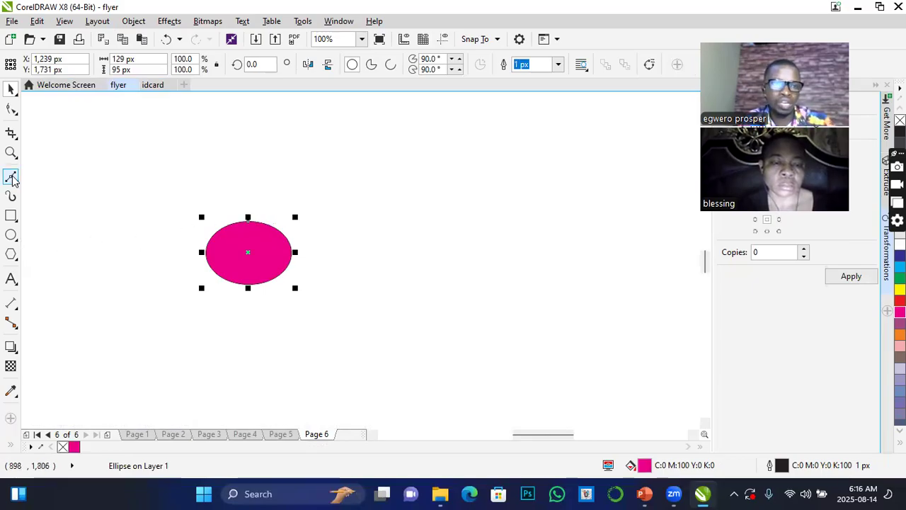
left_click(11, 154)
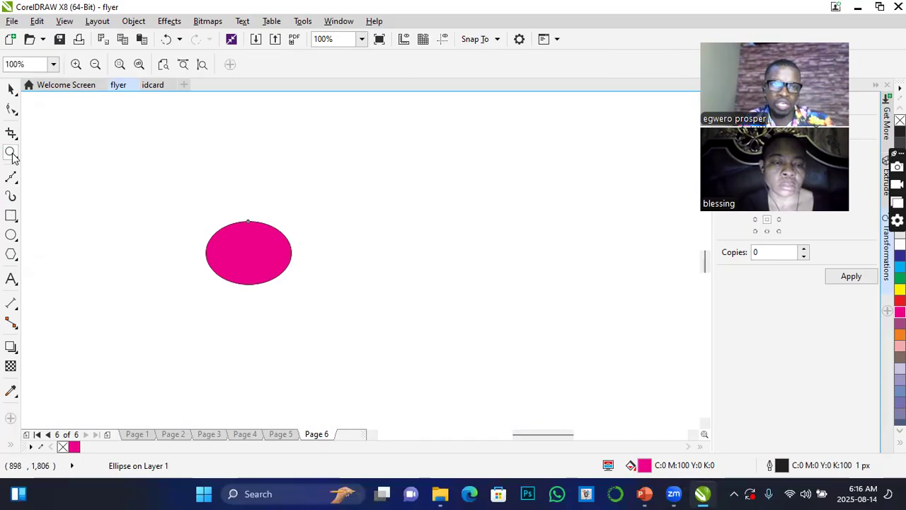
left_click(95, 65)
left_click(94, 64)
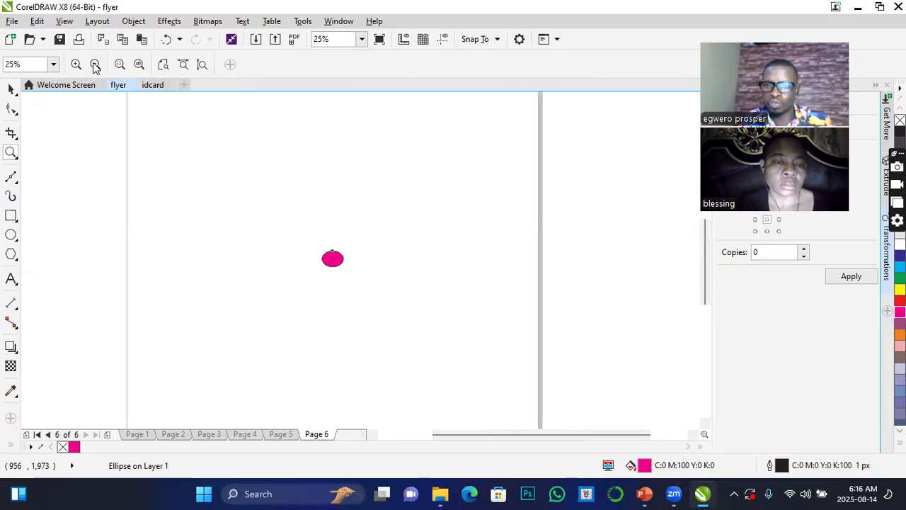
left_click(76, 64)
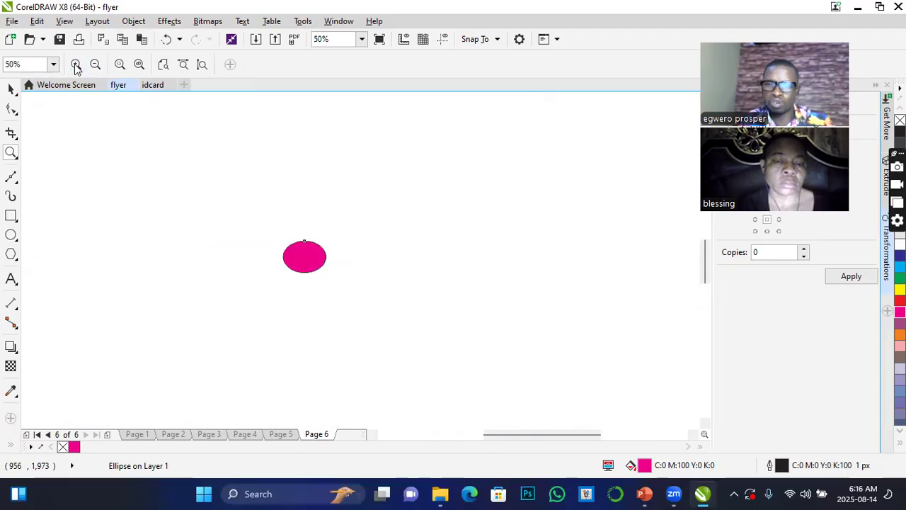
left_click(75, 65)
left_click(76, 64)
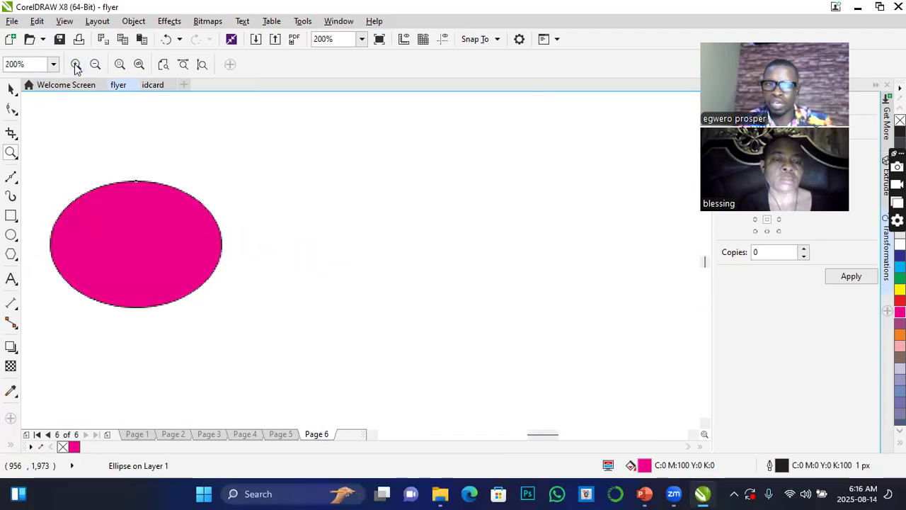
Zoom to the selected ellipse, compare the fit-to-page, page-width and page-height views, and magnify the ellipse again.
left_click(119, 65)
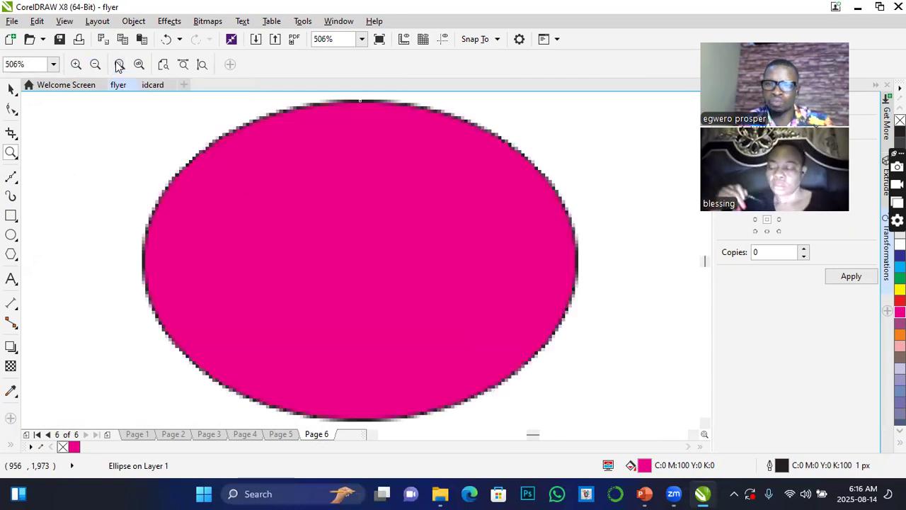
left_click(163, 65)
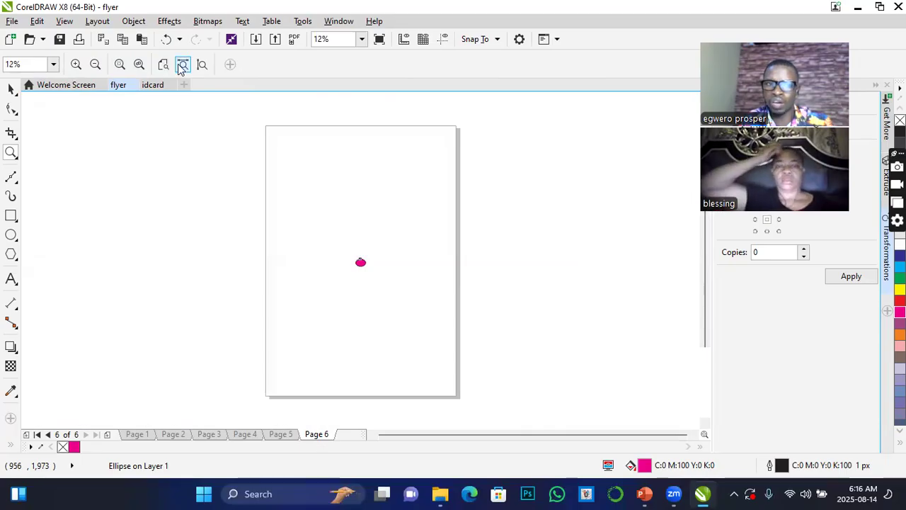
left_click(183, 64)
left_click(202, 65)
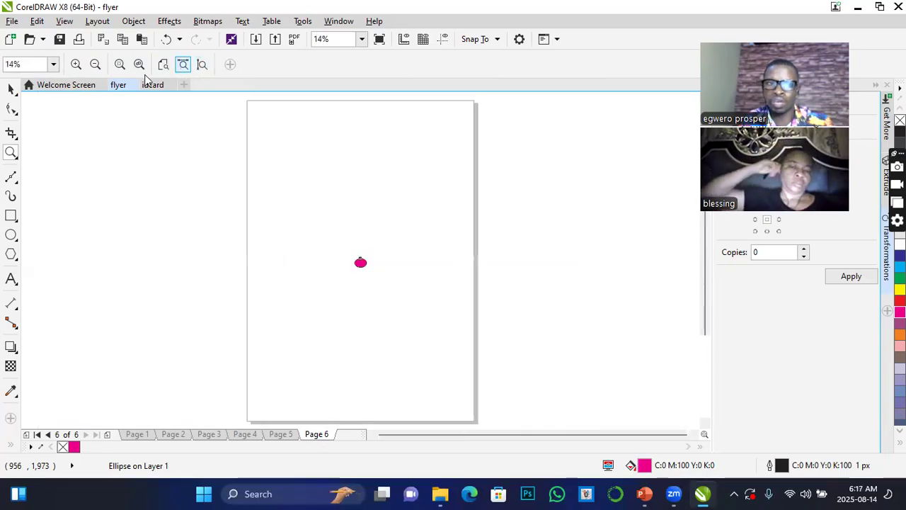
left_click(77, 65)
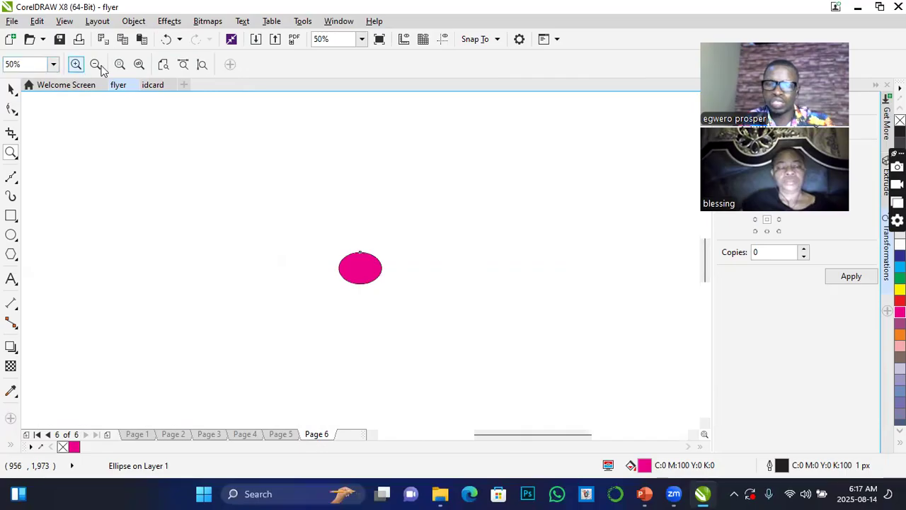
Draw an unfilled ellipse about 404 px wide and 422 px high to the left of the magenta ellipse.
left_click(10, 176)
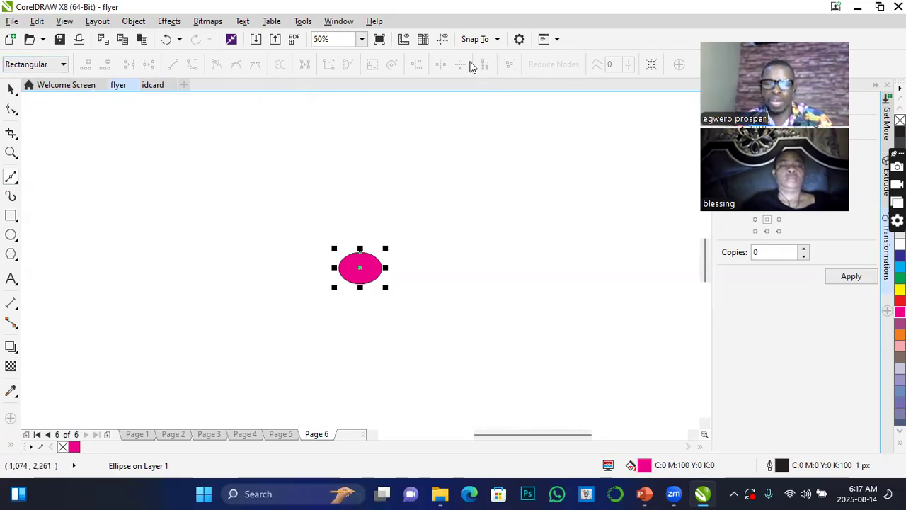
left_click(10, 90)
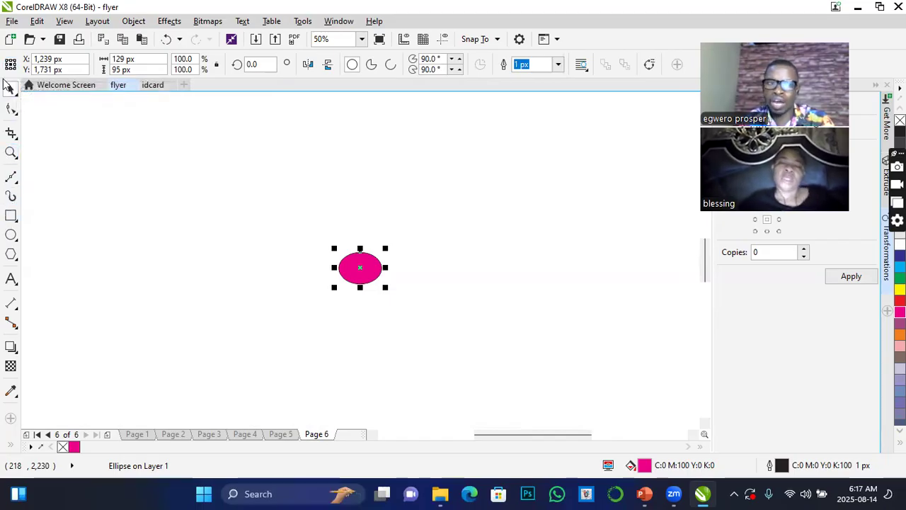
left_click(11, 234)
left_click_drag(84, 168, 221, 310)
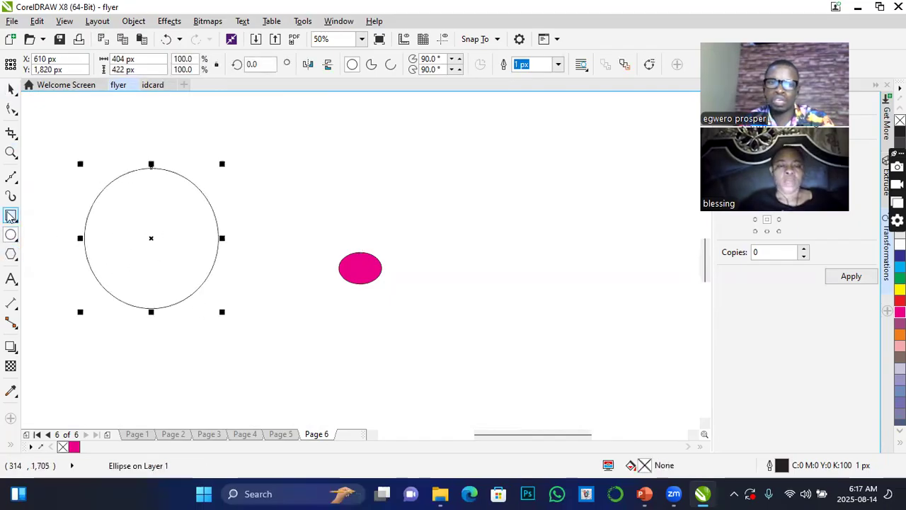
Draw a rectangle about 560 px wide and 590 px high, overlapping the magenta ellipse's right side, and fill it with red (C:0 M:100 Y:100 K:0).
left_click(11, 216)
left_click_drag(369, 136, 559, 336)
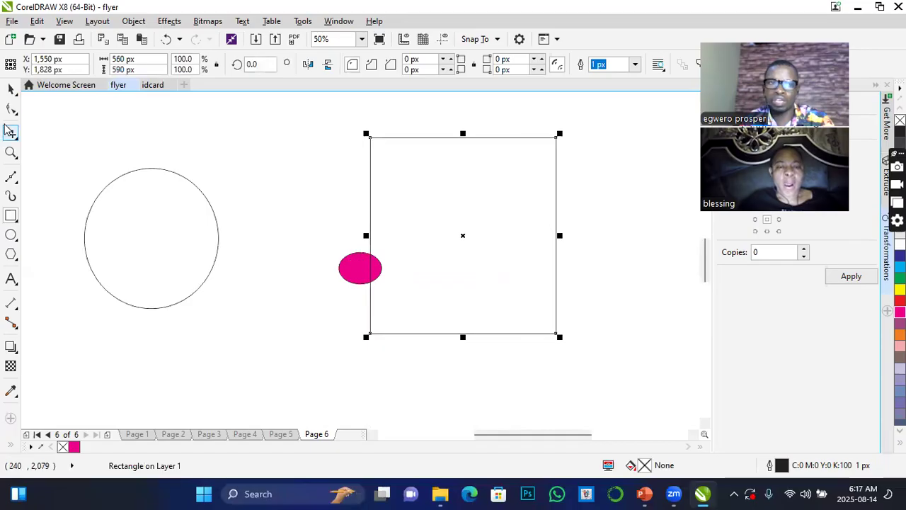
left_click(11, 88)
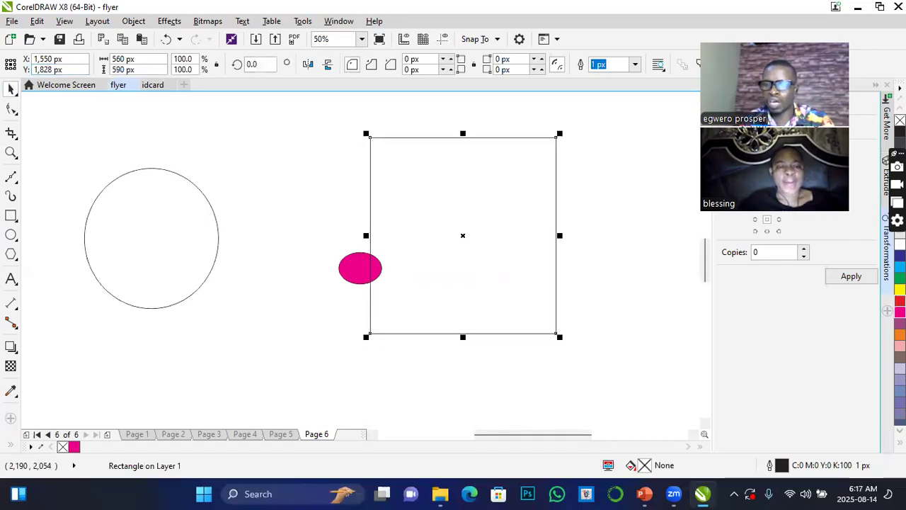
left_click(900, 300)
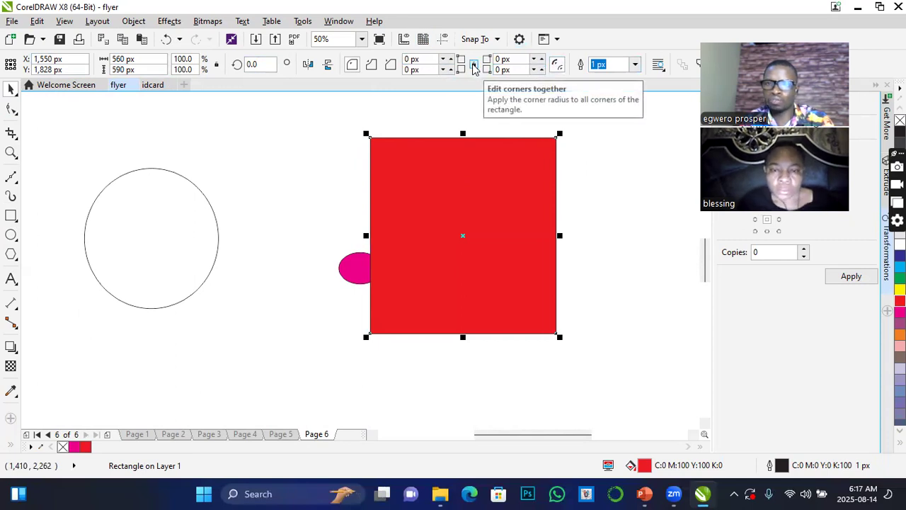
Round only the red rectangle's upper-right corner with a 38 px radius.
left_click(543, 60)
left_click(543, 61)
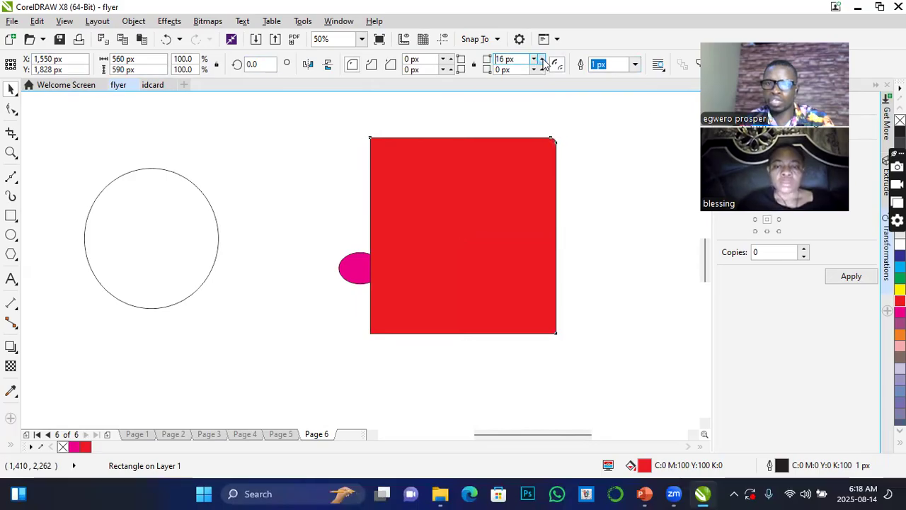
left_click(543, 60)
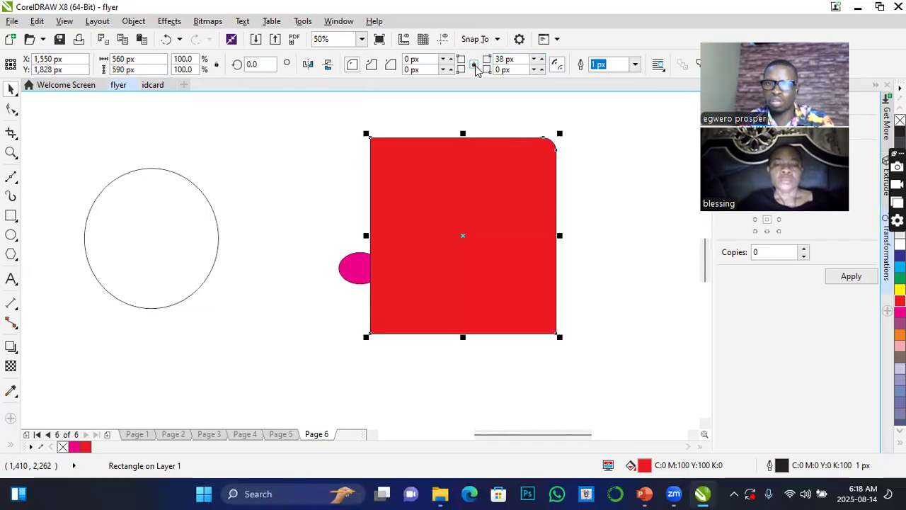
Link the red rectangle's corners and increase their radii together, to 80 px at the upper right and 42 px at the other three.
left_click(543, 61)
left_click(543, 60)
left_click(543, 60)
left_click(543, 60)
left_click(543, 61)
left_click(543, 61)
left_click(543, 61)
left_click(543, 60)
left_click(543, 60)
left_click(544, 61)
left_click(543, 60)
left_click(543, 61)
left_click(543, 60)
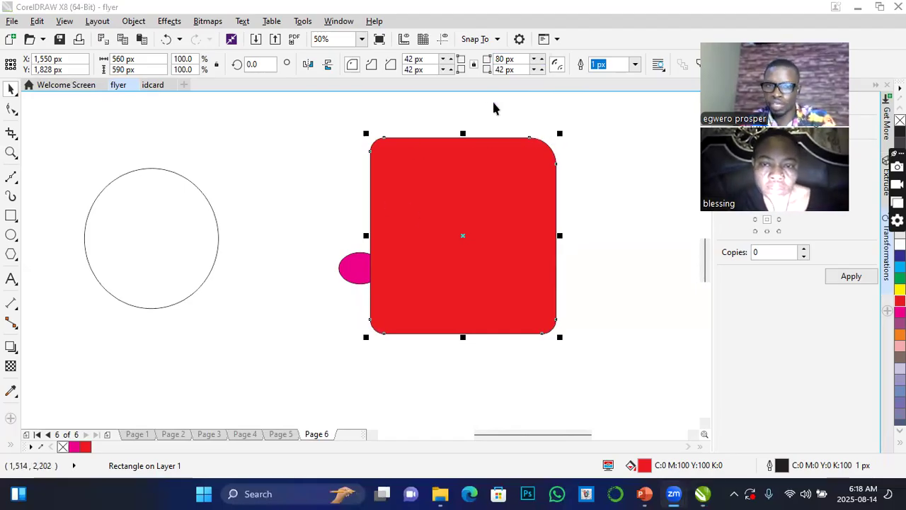
Move the red rectangle about 153 px right and compare chamfered, scalloped and rounded corners on it, ending with chamfered corners.
left_click_drag(461, 186, 515, 189)
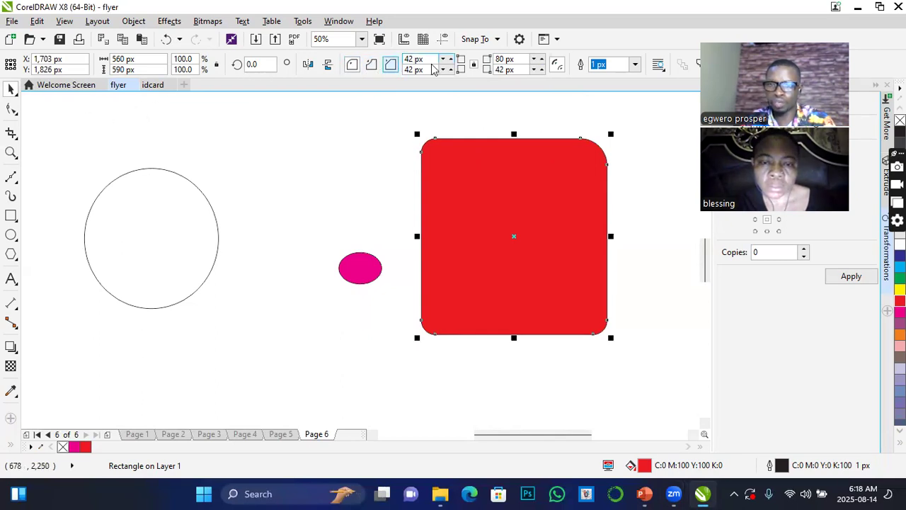
left_click(390, 65)
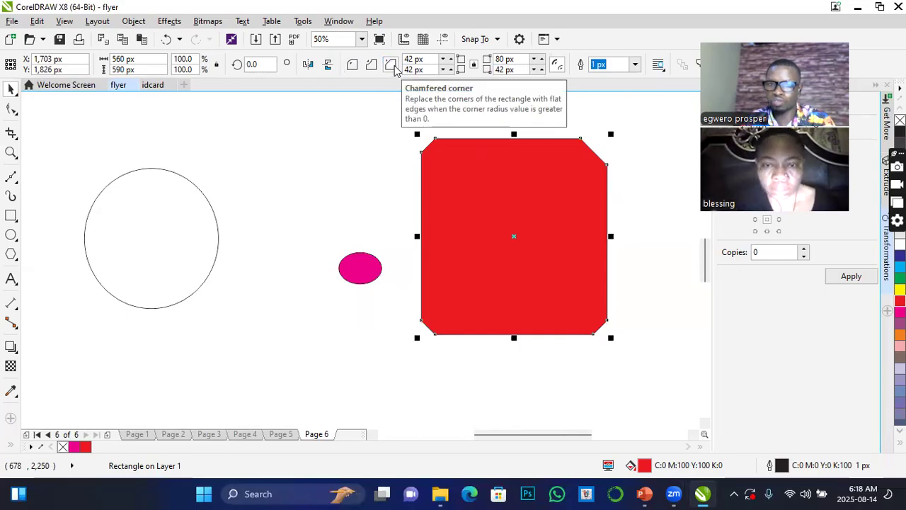
left_click(370, 65)
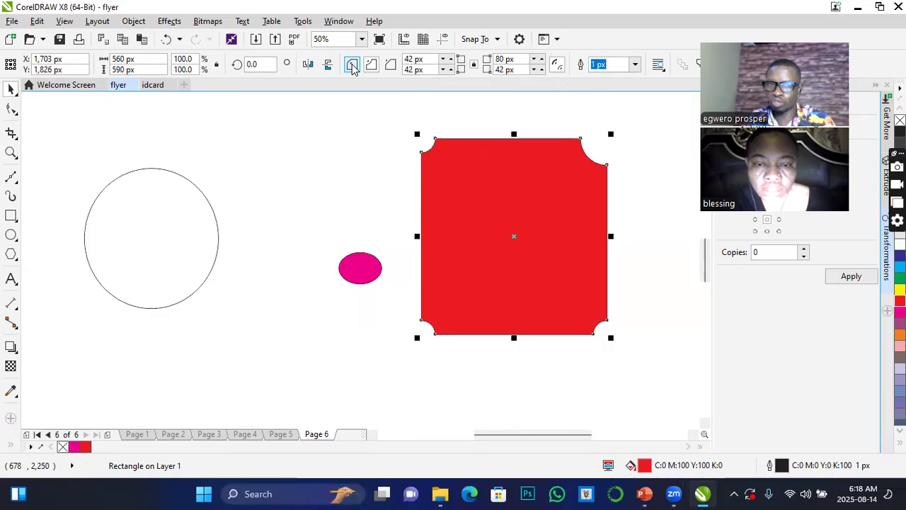
left_click(353, 65)
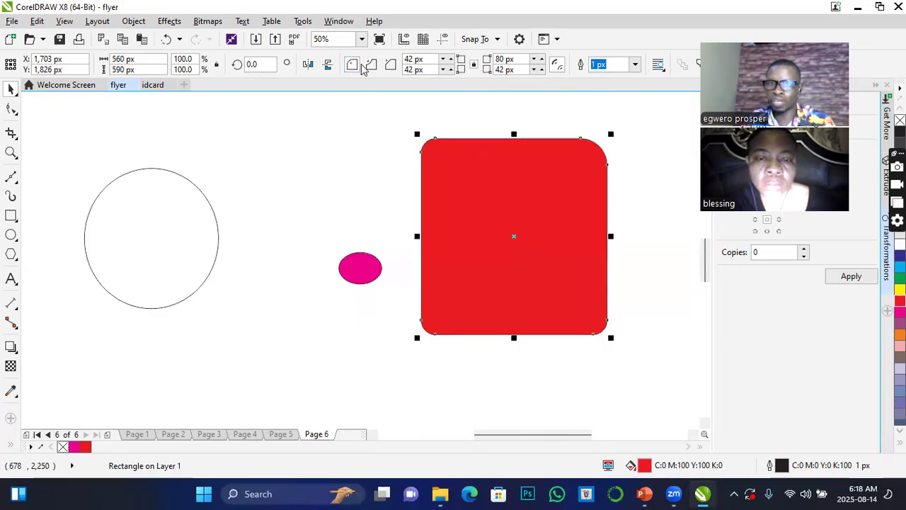
left_click(370, 65)
left_click(391, 65)
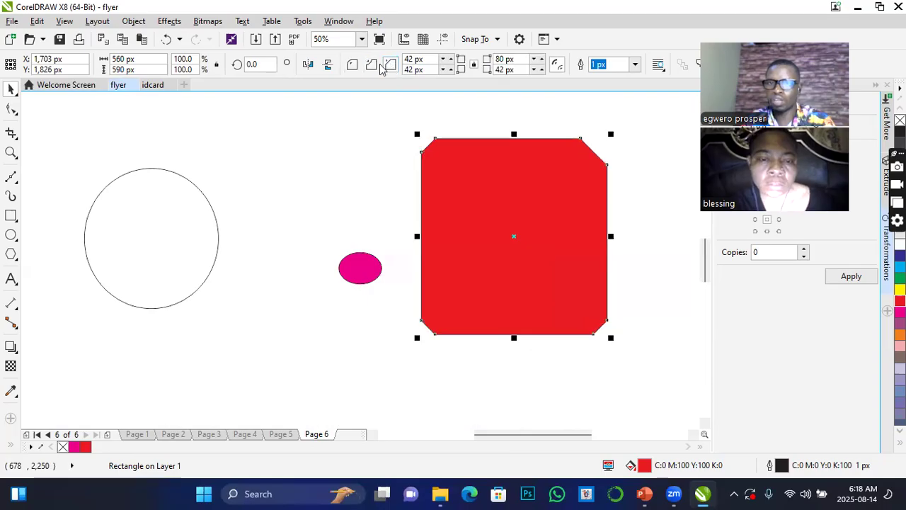
Increase the red rectangle's chamfers to 96 px at the upper right and 58 px elsewhere, then narrow it from the right to about 382 px.
left_click(443, 60)
left_click(443, 60)
left_click(444, 60)
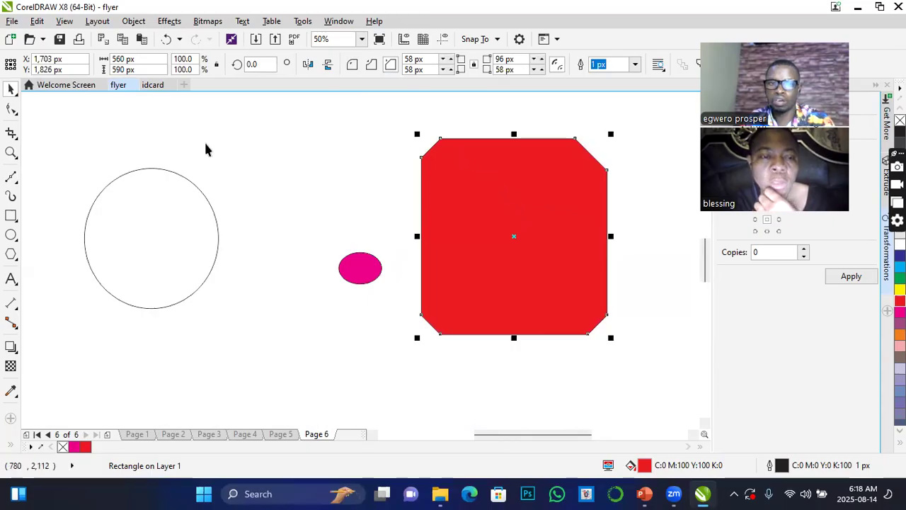
left_click_drag(609, 238, 546, 236)
Copy the red rectangle over the circle and again to its right, and fill the right-hand copy with blue (C:100 M:100 Y:0 K:0).
left_click_drag(440, 225, 247, 207)
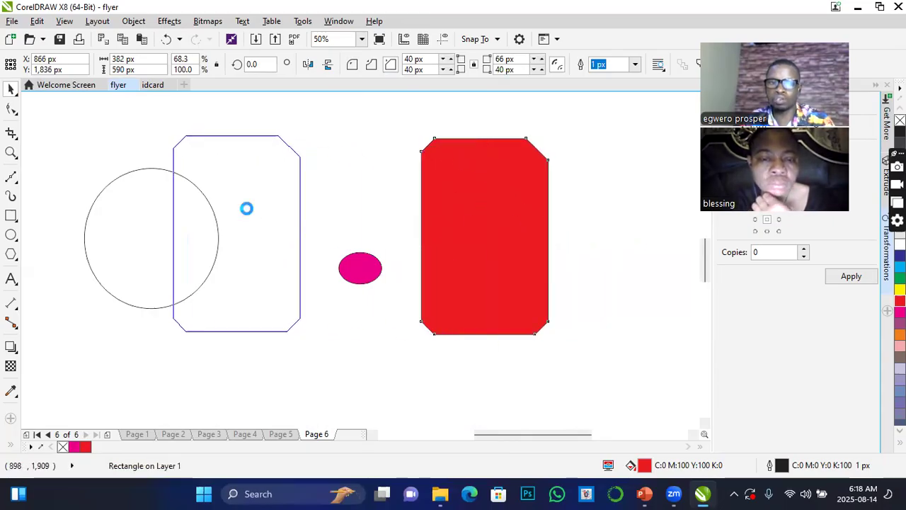
right_click(248, 206)
left_click(488, 218)
left_click_drag(486, 206, 634, 205)
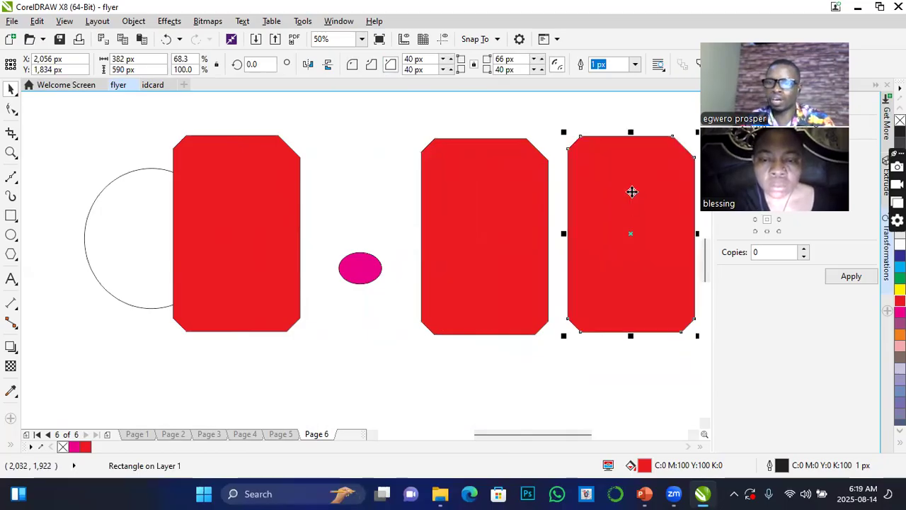
left_click(900, 255)
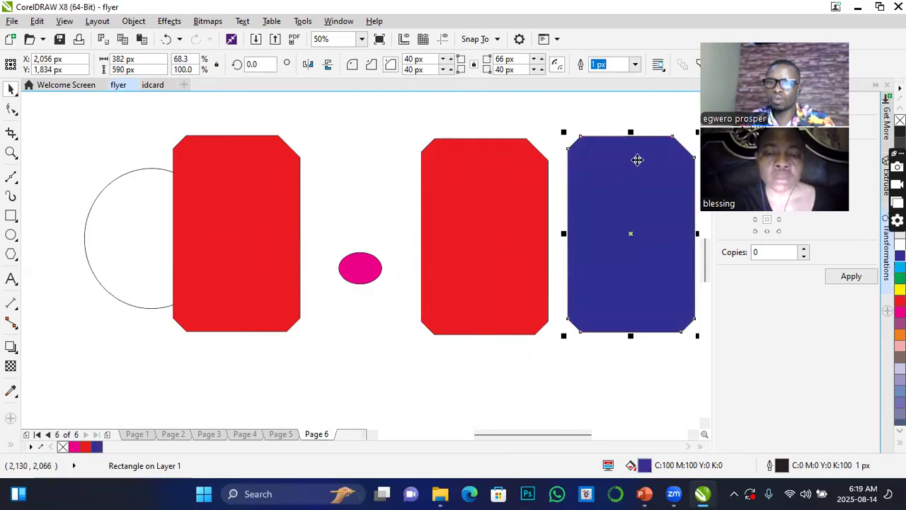
Draw a narrow vertical rectangle about 30 px wide and 503 px high inside the blue shape's right edge, and fill it with red.
left_click(10, 215)
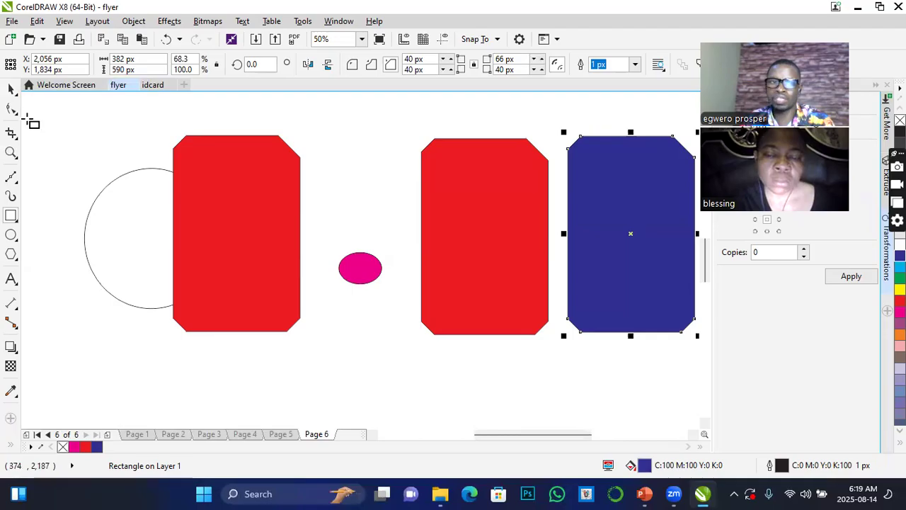
left_click_drag(678, 159, 688, 326)
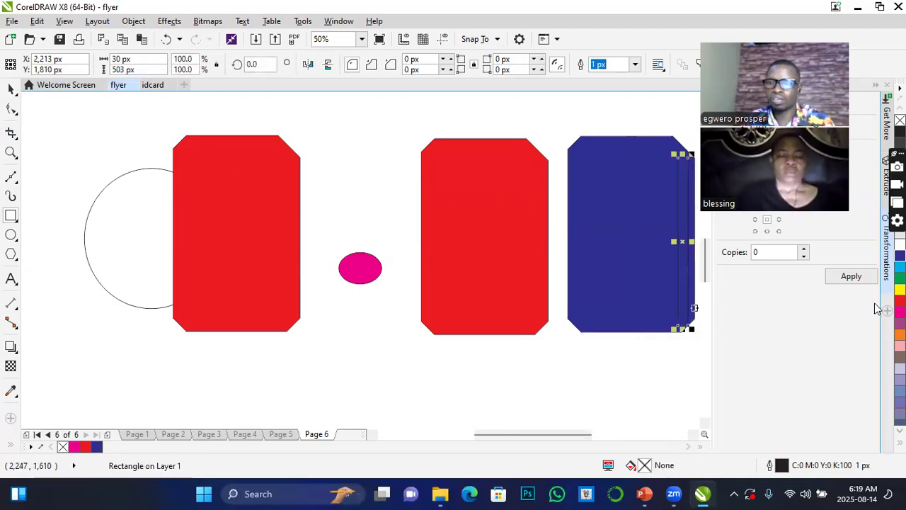
left_click(900, 301)
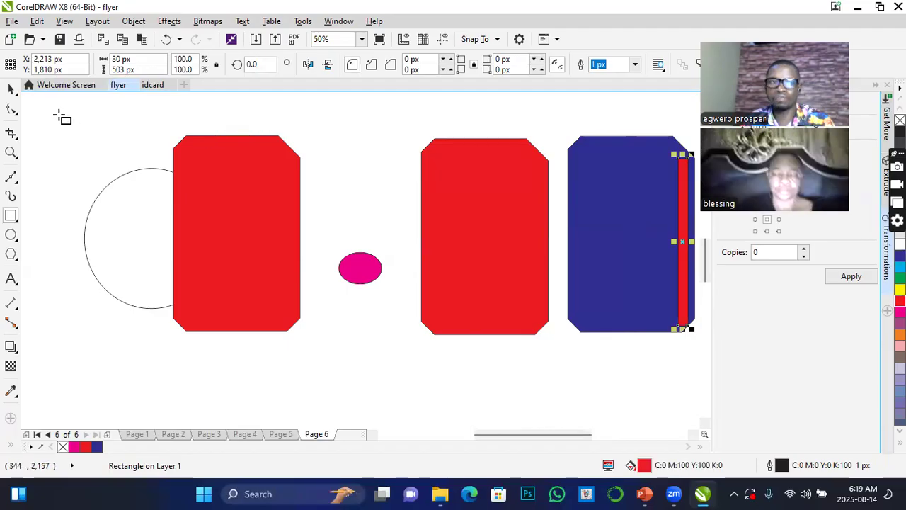
Combine the blue shape with the narrow red strip into one object and move it about 56 px right and 27 px up.
left_click(12, 94)
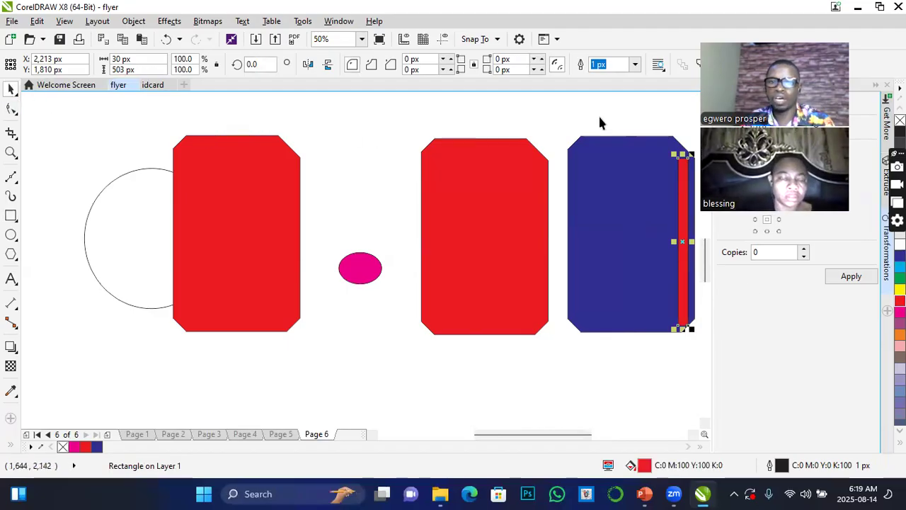
left_click(557, 122)
left_click_drag(557, 117, 626, 367)
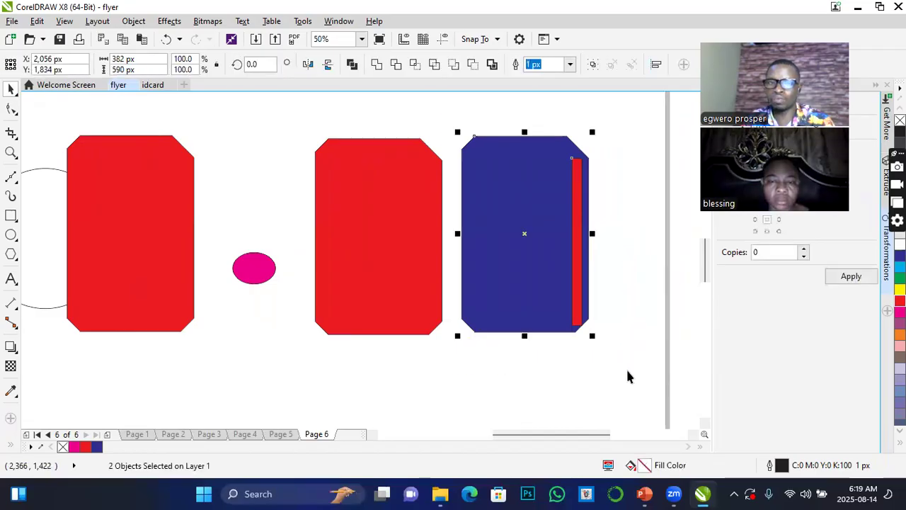
left_click(352, 65)
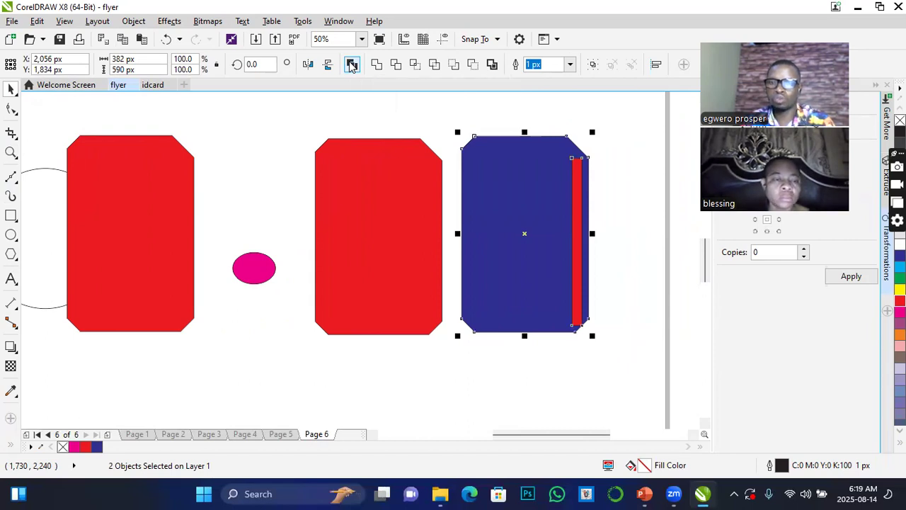
left_click_drag(547, 208, 566, 199)
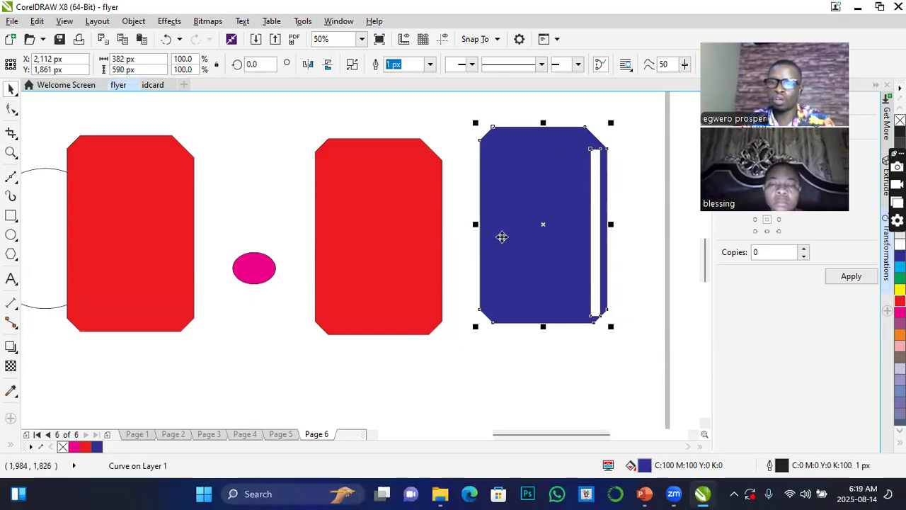
Demonstrate horizontal and vertical mirroring on the combined blue object, leaving it flipped horizontally with the slot on its left side.
left_click(309, 66)
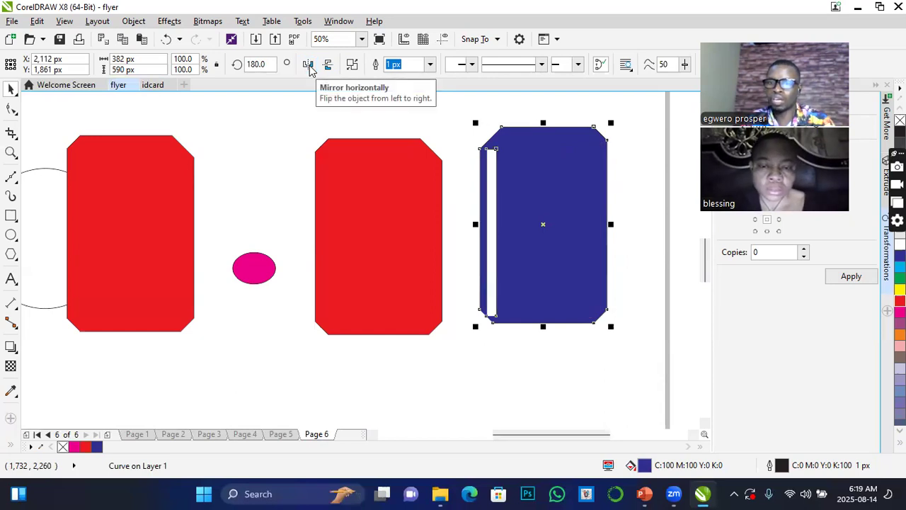
left_click(309, 65)
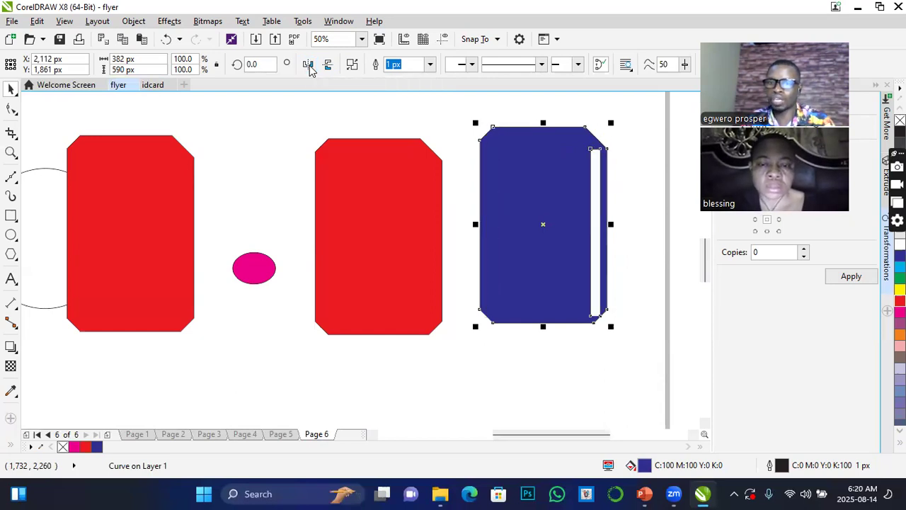
left_click(308, 65)
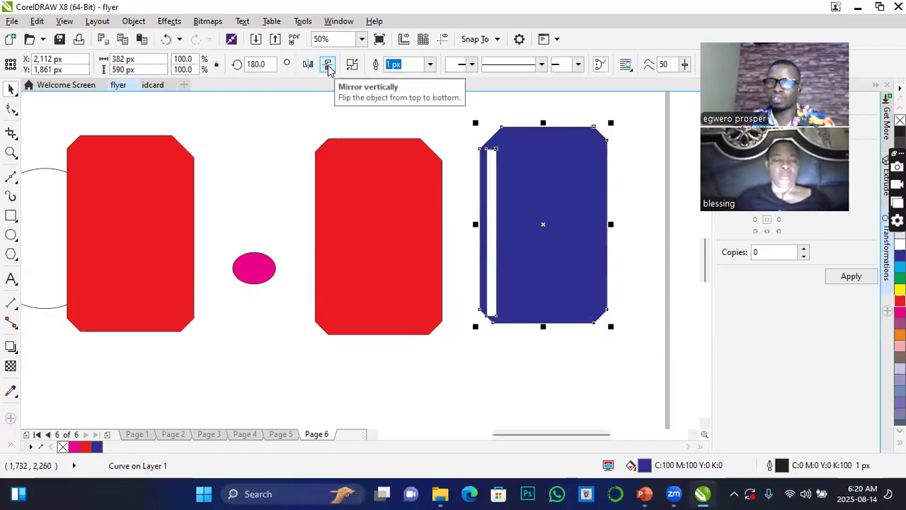
left_click(327, 66)
left_click(328, 65)
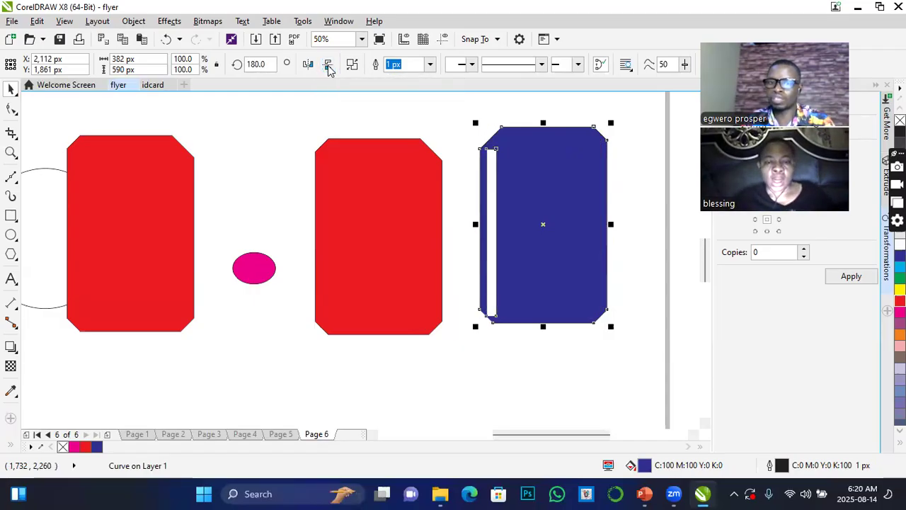
left_click(328, 65)
left_click(328, 65)
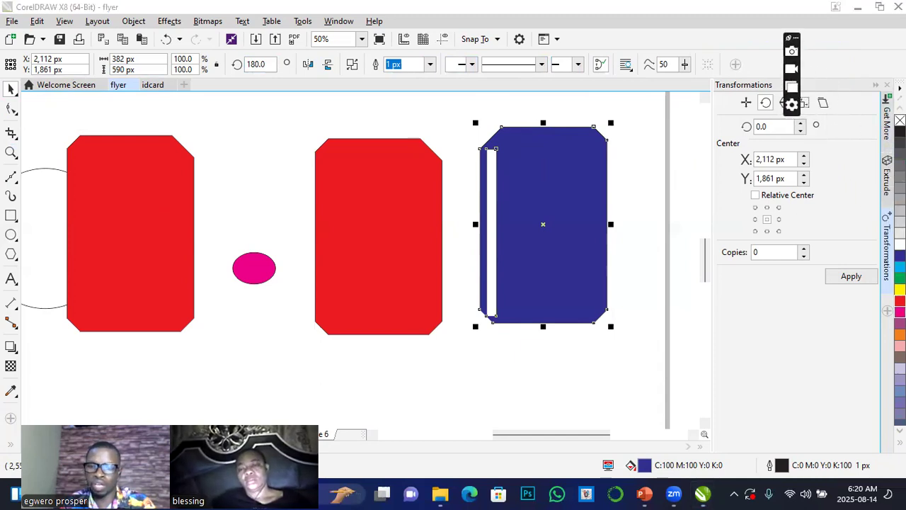
Fill the red chamfered rectangle beside the blue object with yellow (C:0 M:0 Y:100 K:0).
left_click(381, 264)
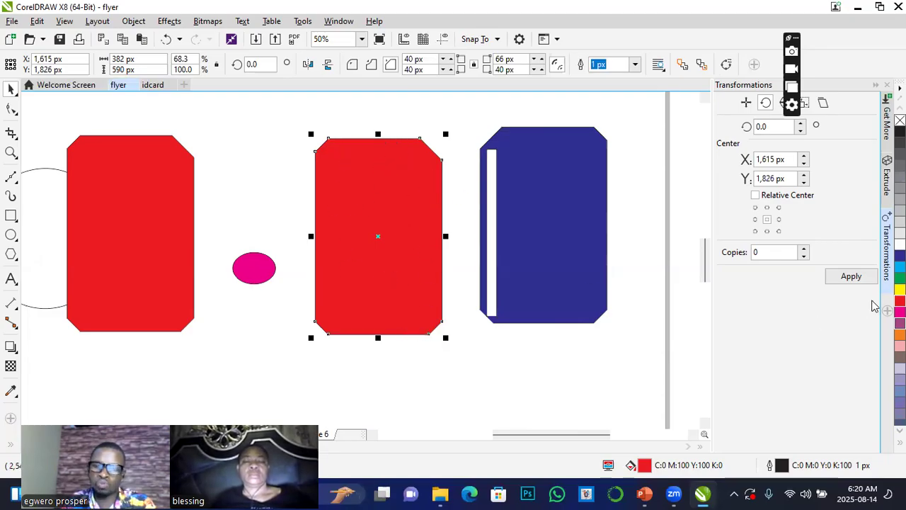
left_click(900, 288)
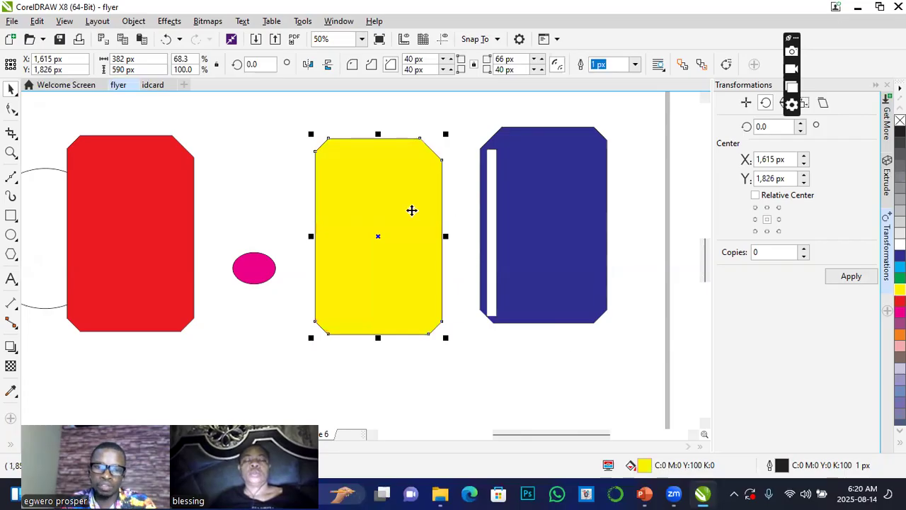
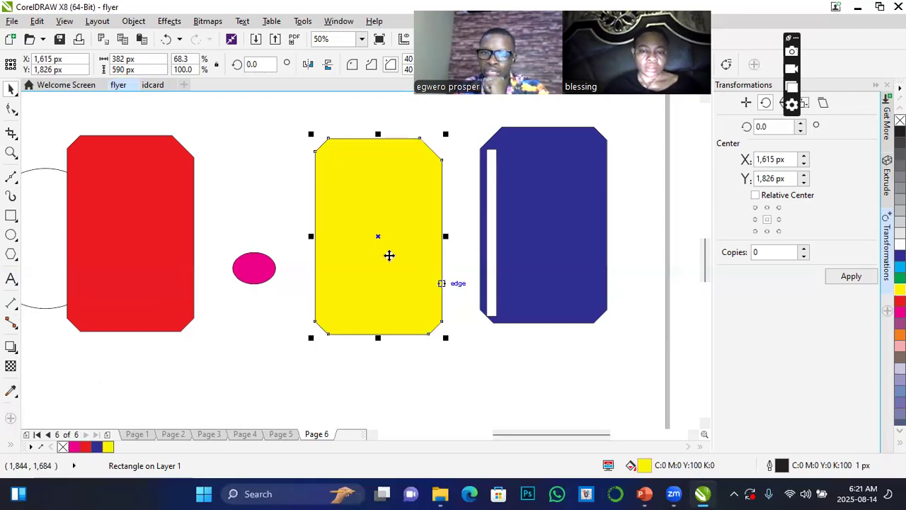
Preview fountain, vector pattern and bitmap pattern fills on the yellow chamfered rectangle, ending on the uniform yellow fill.
left_click(390, 240)
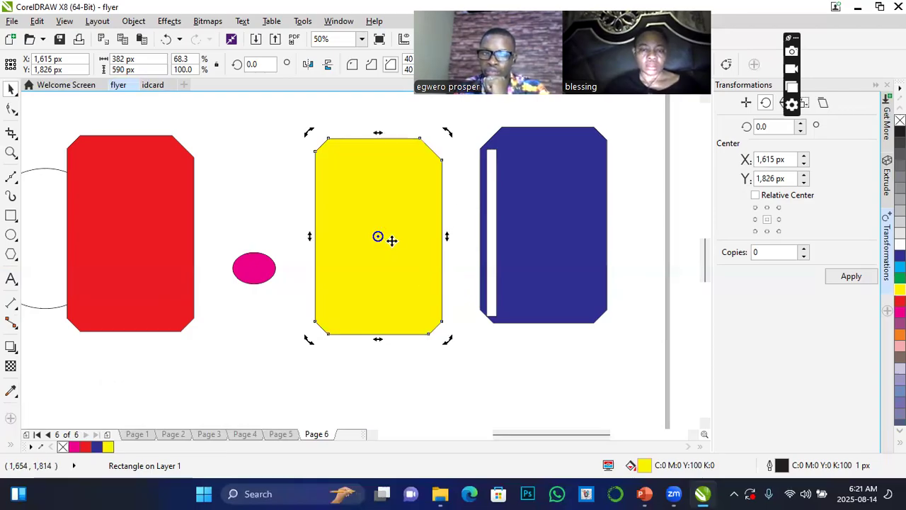
left_click(392, 240)
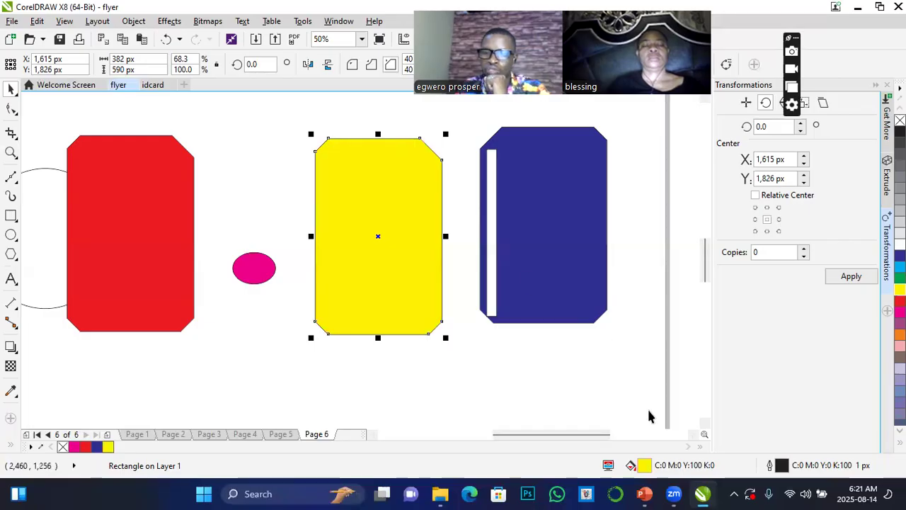
key("shift+F11")
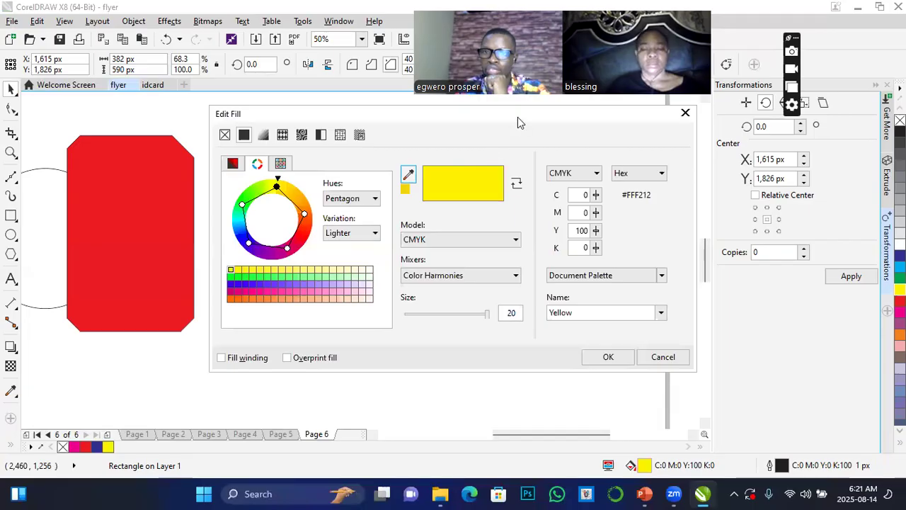
left_click_drag(518, 107, 782, 157)
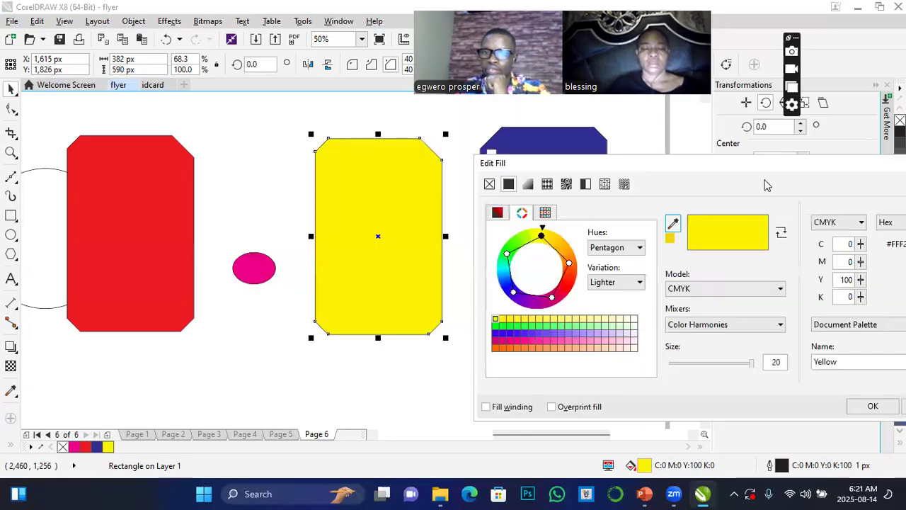
left_click(528, 186)
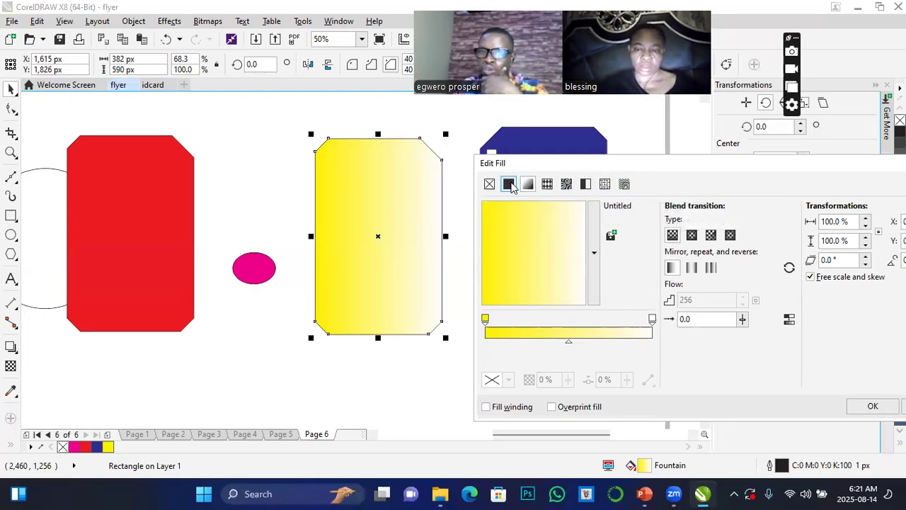
left_click(549, 184)
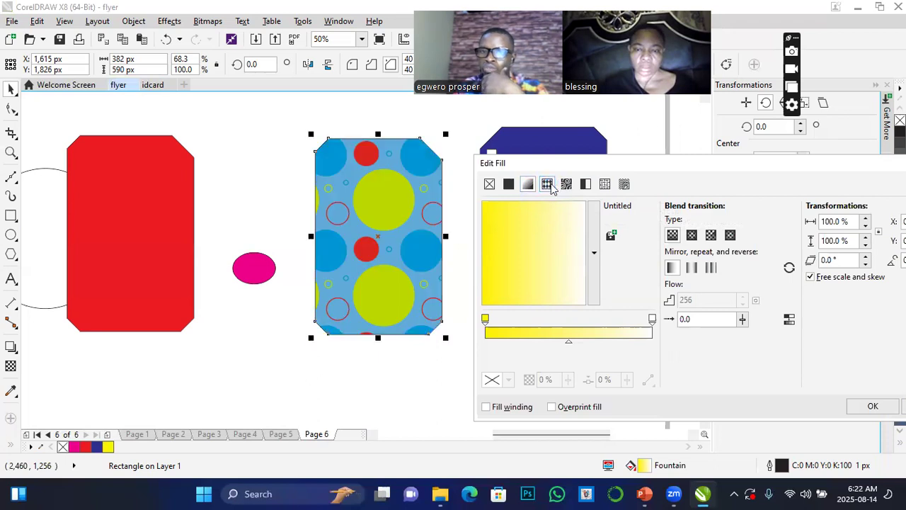
left_click(566, 185)
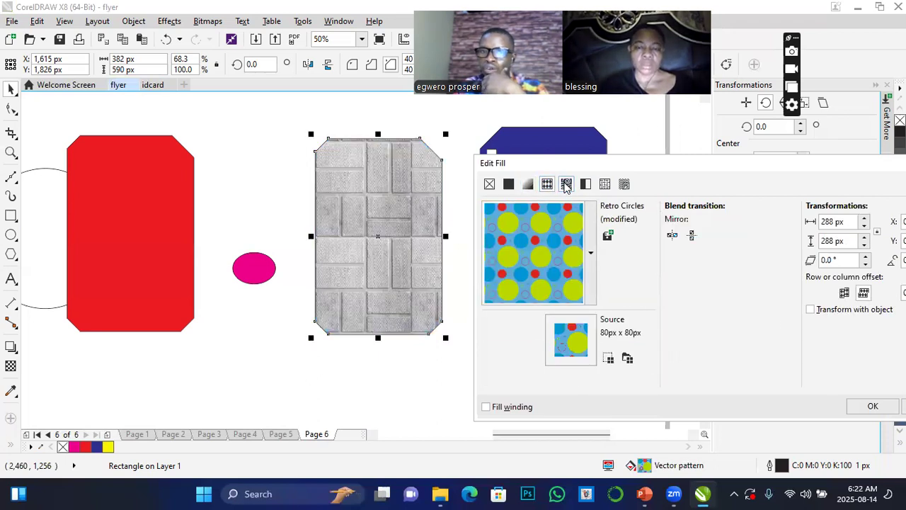
left_click(548, 185)
left_click(509, 184)
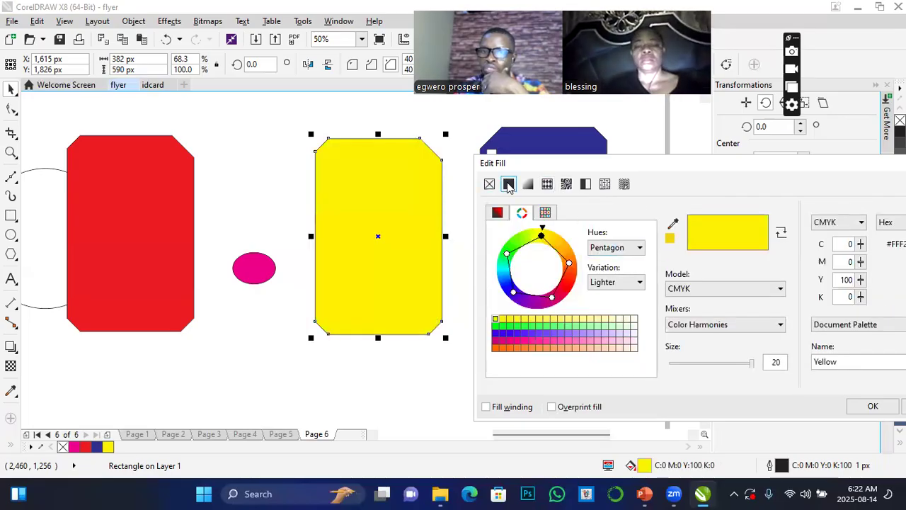
Switch the yellow rectangle to a fountain fill, with red (C:7 M:100 Y:100 K:1) as end color and near-black (C:67 M:62 Y:75 K:82) as start color.
left_click(526, 184)
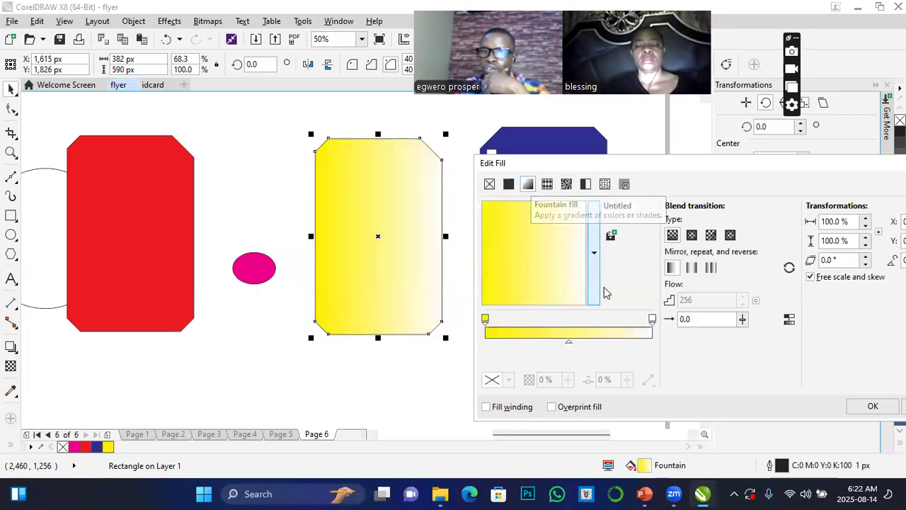
left_click(652, 320)
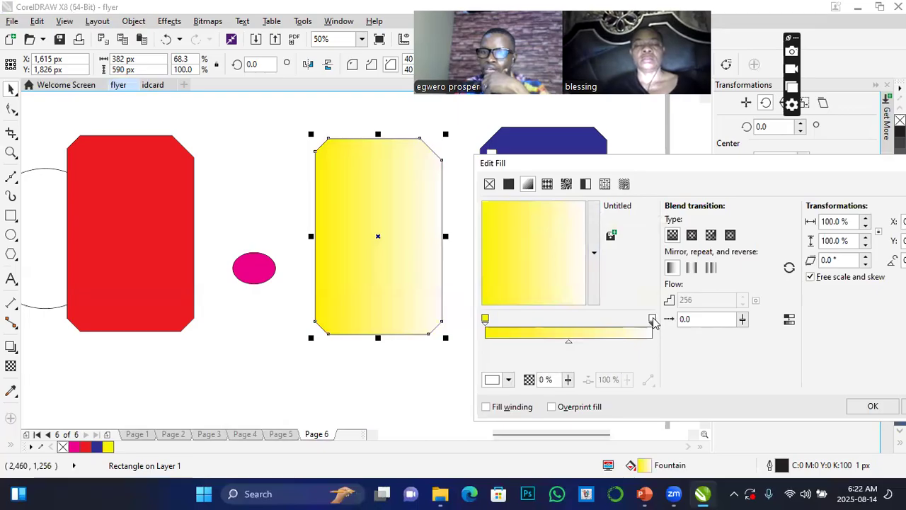
left_click(509, 380)
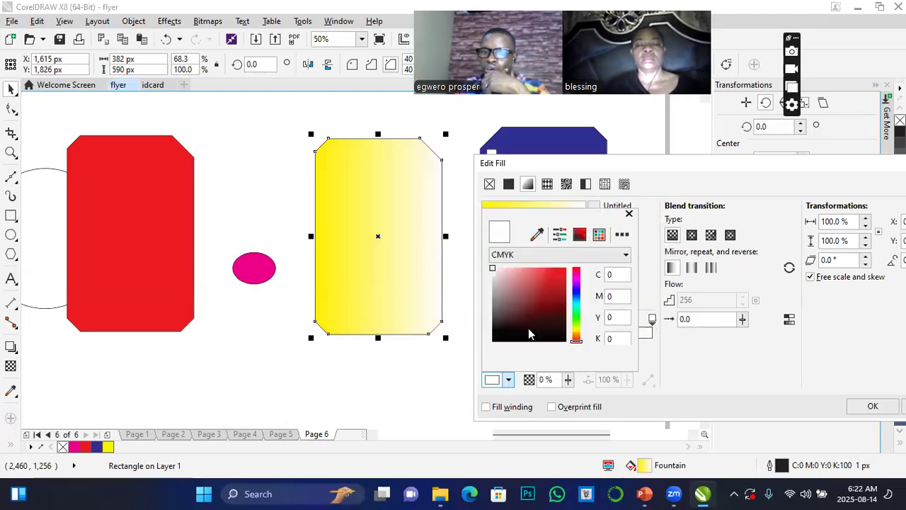
left_click(554, 276)
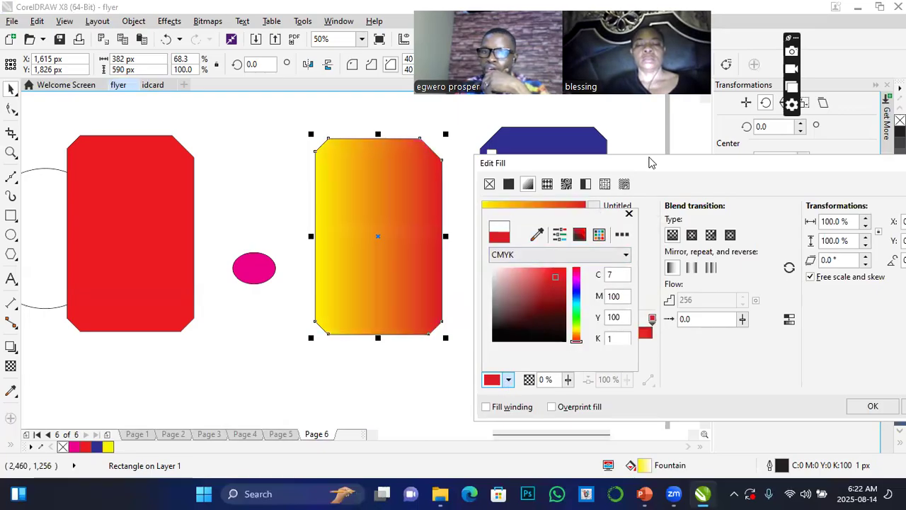
left_click(673, 198)
left_click(485, 320)
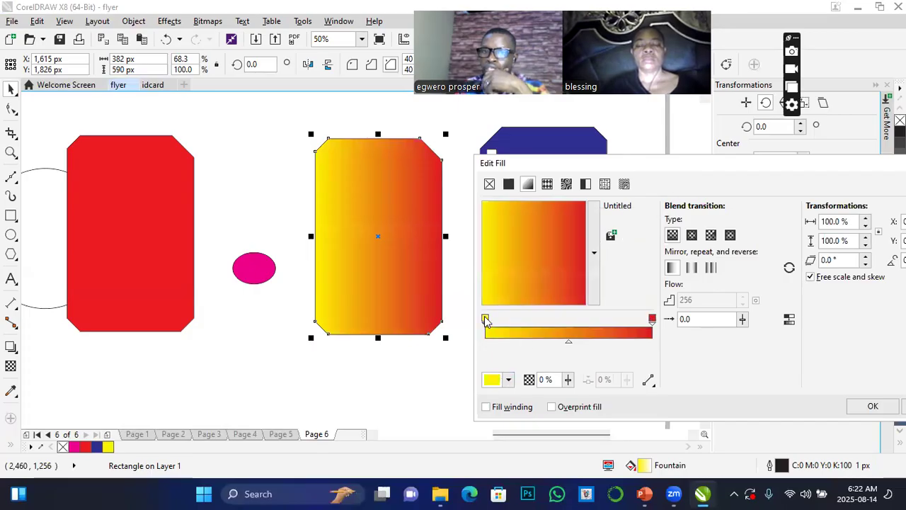
left_click(509, 380)
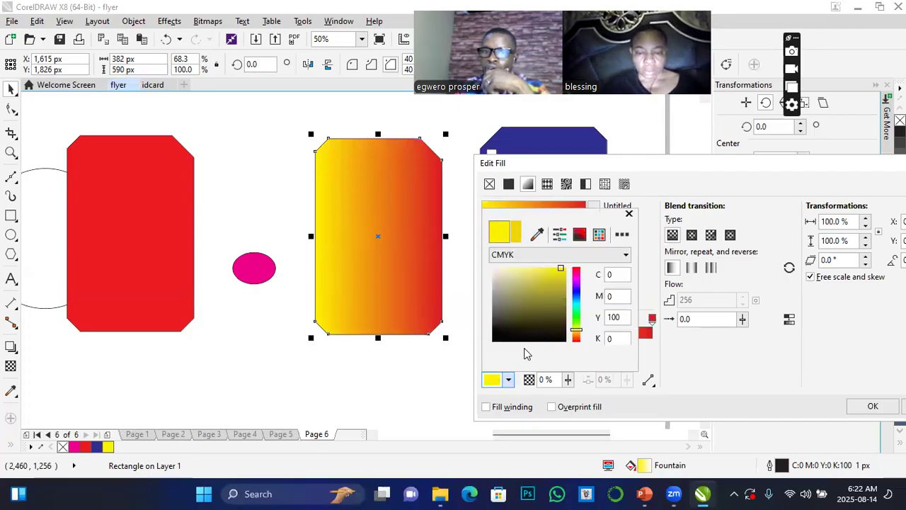
left_click(514, 331)
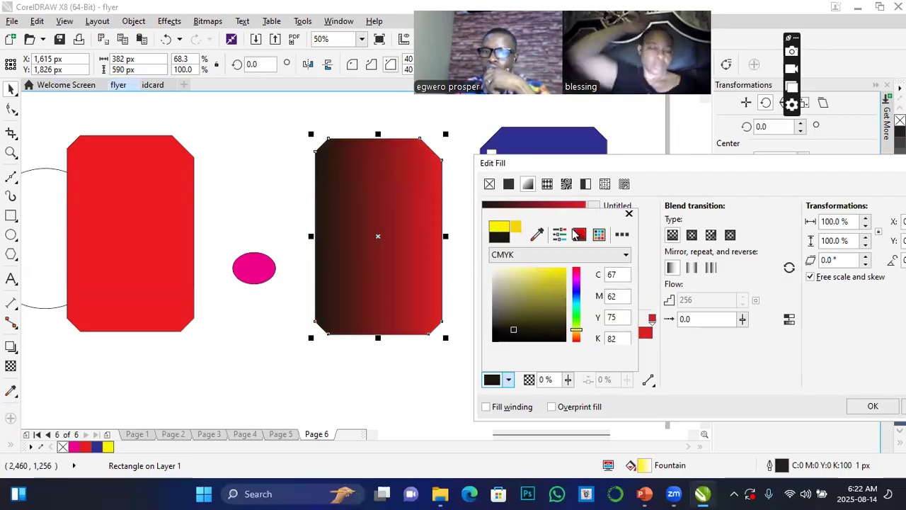
Shift the fountain fill's midpoint toward the red end to 88% and apply the gradient.
left_click(568, 381)
left_click_drag(570, 345, 585, 344)
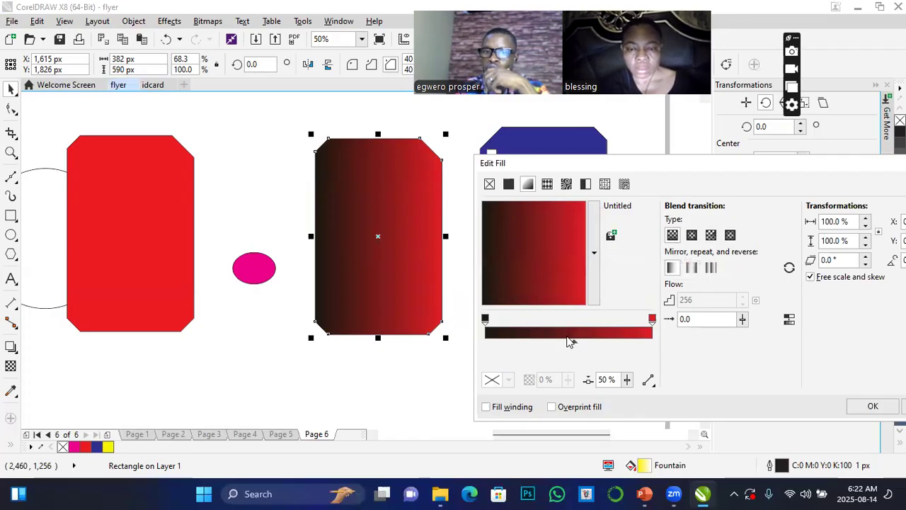
left_click_drag(502, 342, 506, 342)
left_click(516, 342)
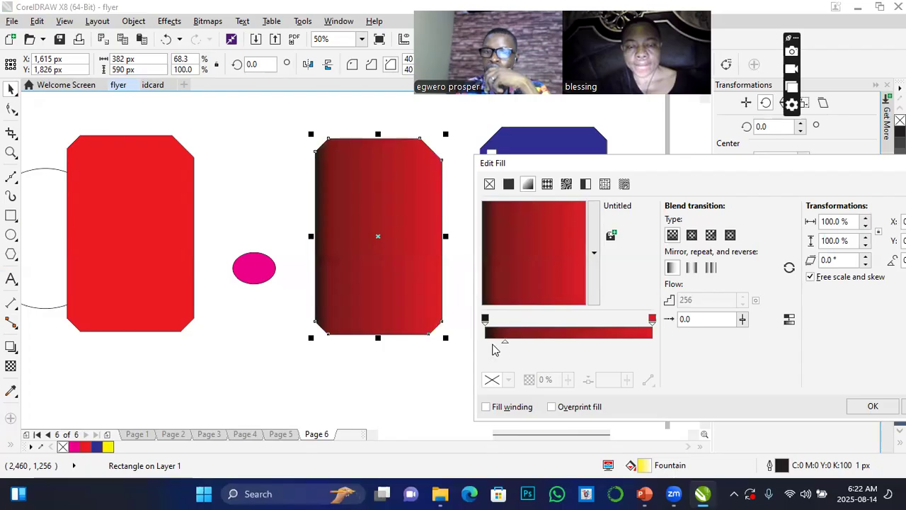
left_click_drag(505, 345, 634, 342)
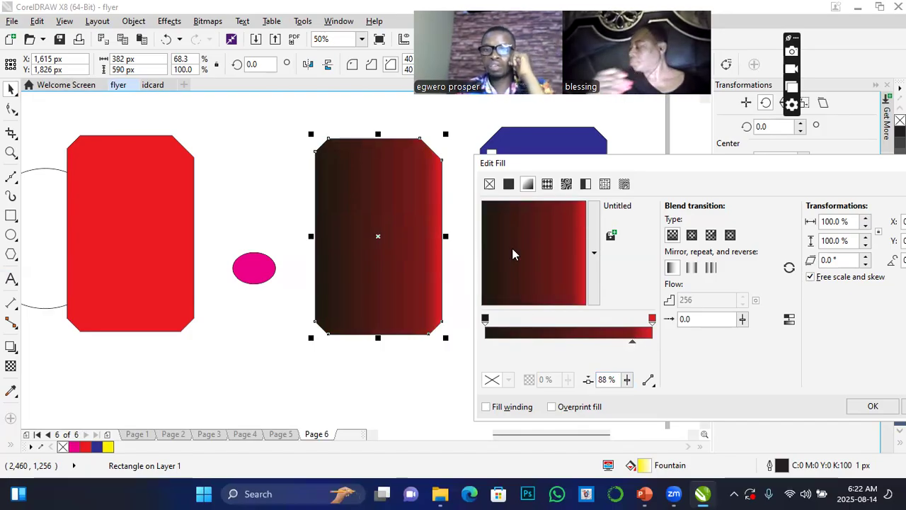
left_click(871, 406)
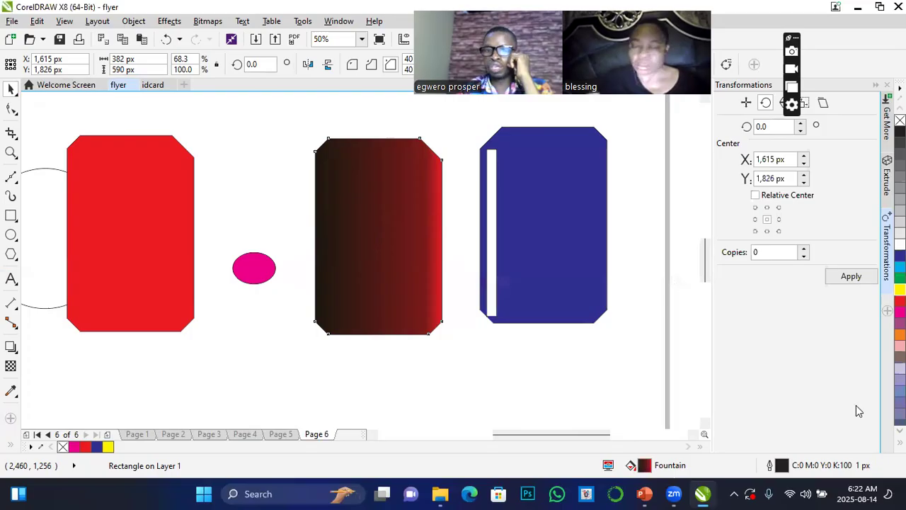
Replace the gradient with the Retro Circles vector pattern fill and move the rectangle beside the red shape.
left_click(364, 211)
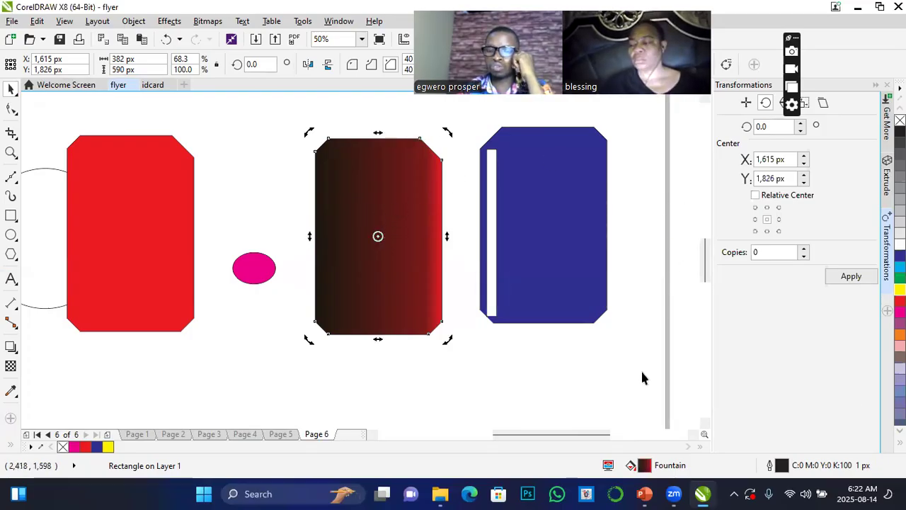
double_click(739, 473)
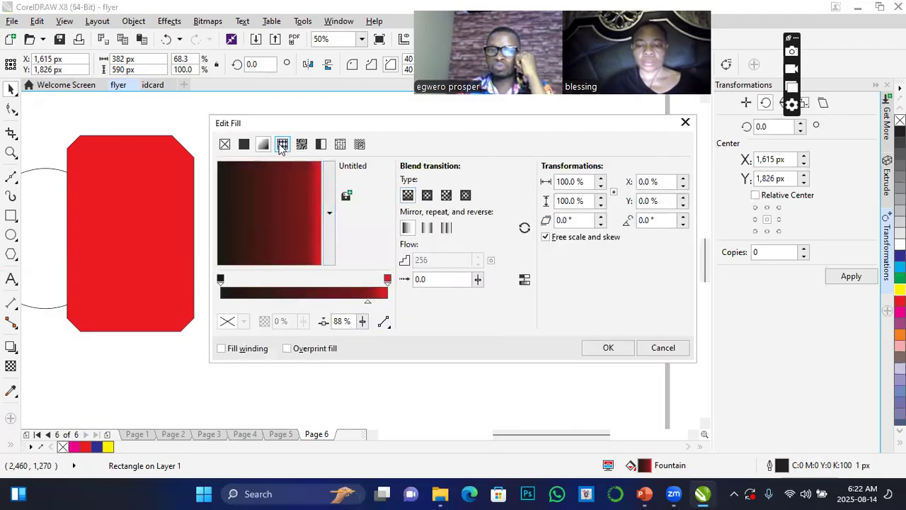
left_click(282, 144)
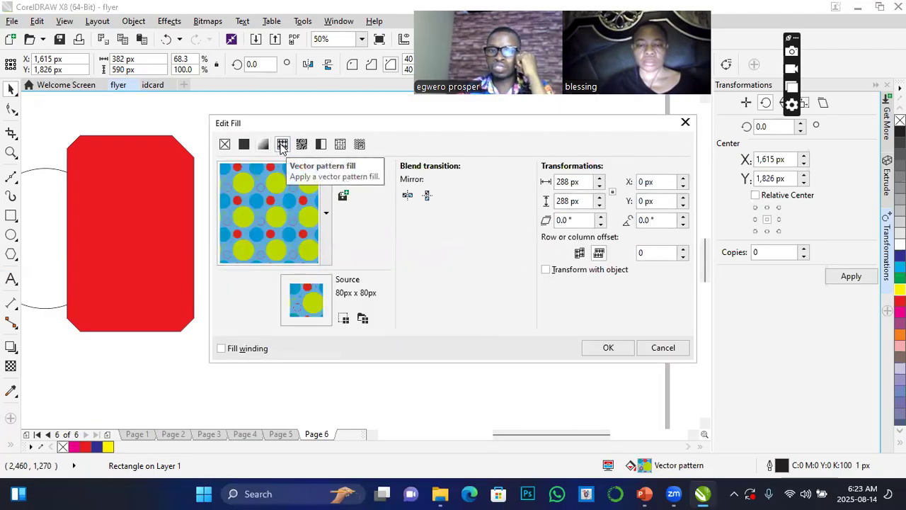
left_click(608, 348)
left_click_drag(376, 196, 275, 188)
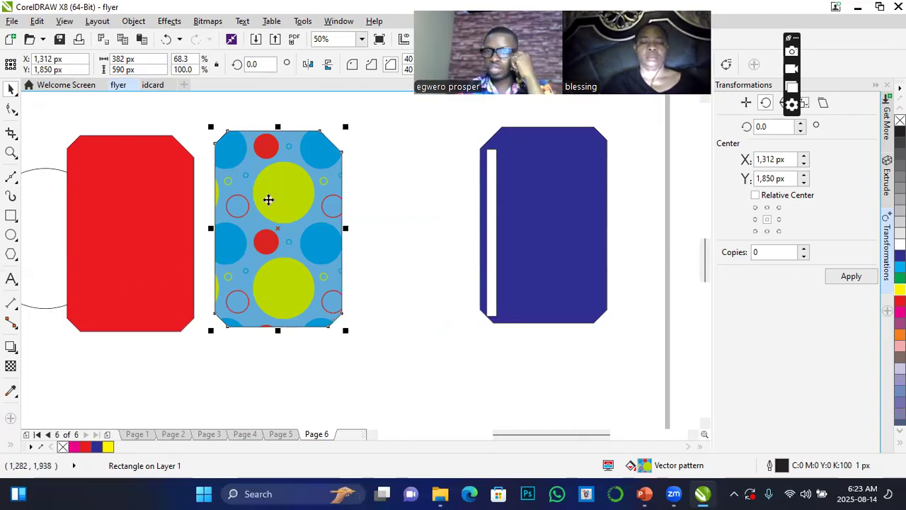
Delete every shape on Page 6, including the blue object, red rectangle, circle outline, pattern-filled rectangle and the ellipse beneath it.
left_click(543, 225)
key("Delete")
left_click(158, 216)
key("Delete")
left_click(112, 246)
key("Delete")
scroll(340, 313, "down", 5)
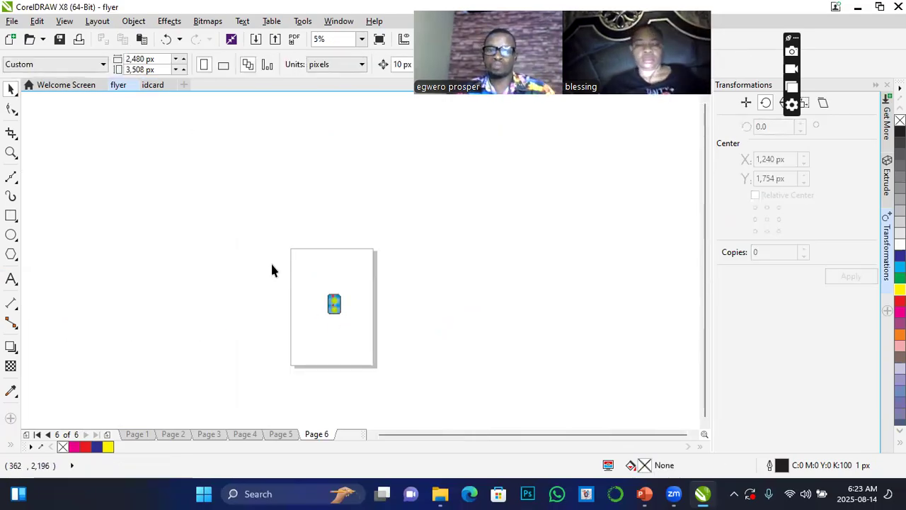
left_click(335, 304)
left_click_drag(301, 281, 366, 333)
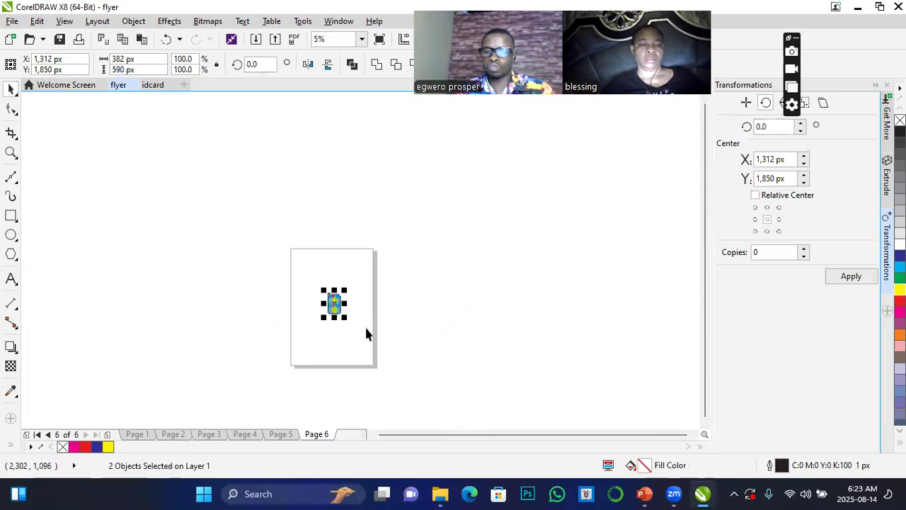
key("Delete")
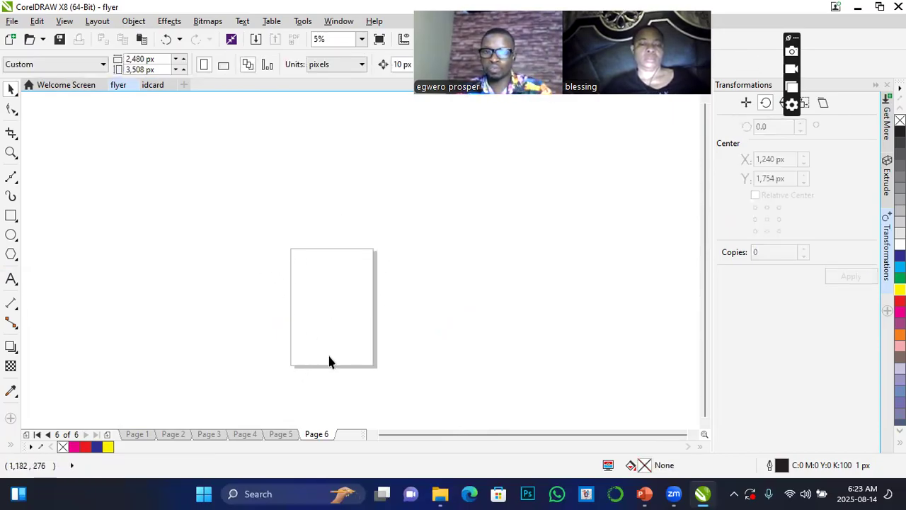
Draw an ellipse about 1,950 px wide and 2,020 px high on the empty page, and fill it with magenta (C:0 M:100 Y:0 K:0).
scroll(328, 361, "up", 2)
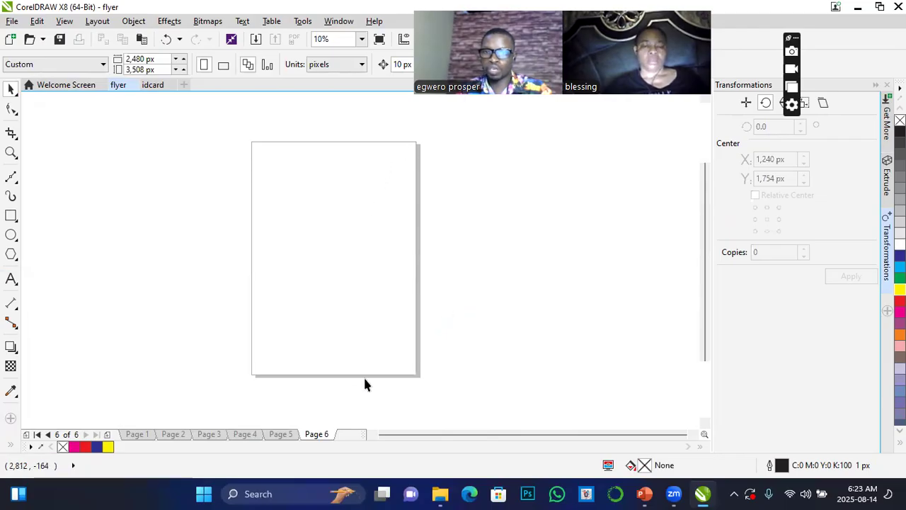
left_click(10, 234)
left_click_drag(271, 170, 400, 305)
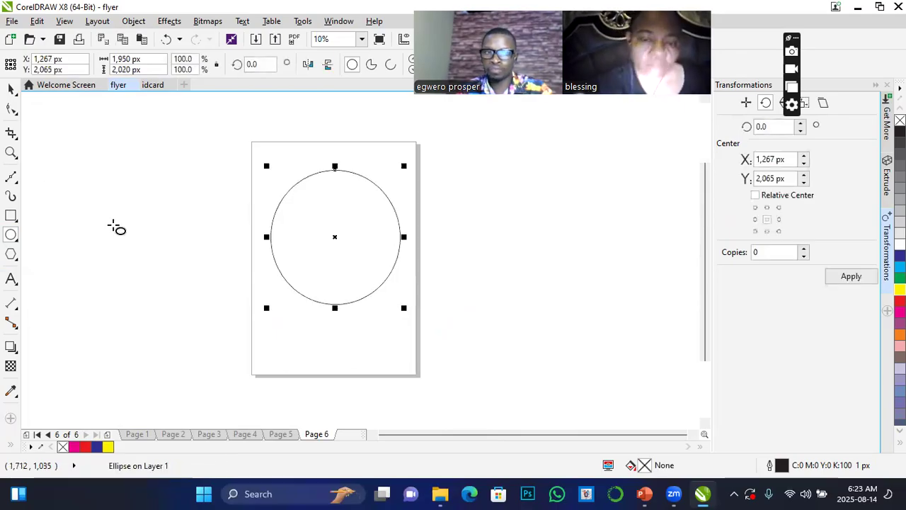
left_click(11, 90)
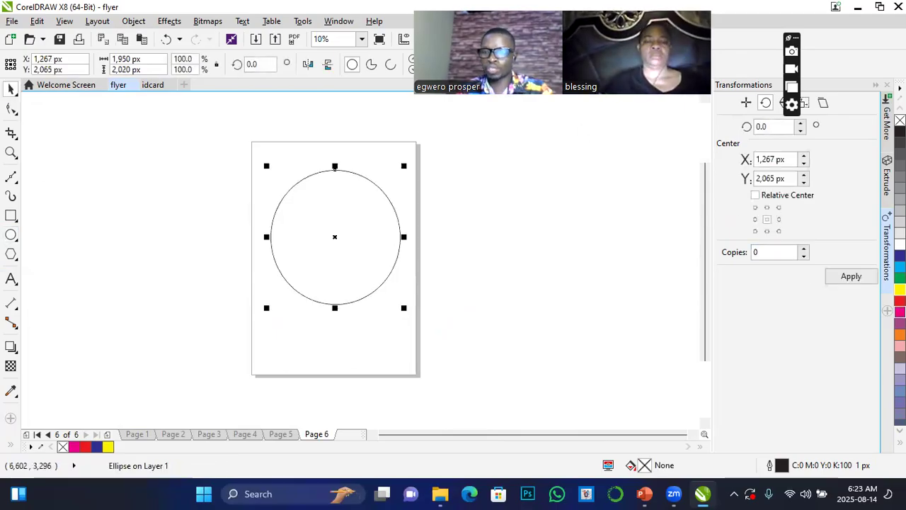
left_click(900, 312)
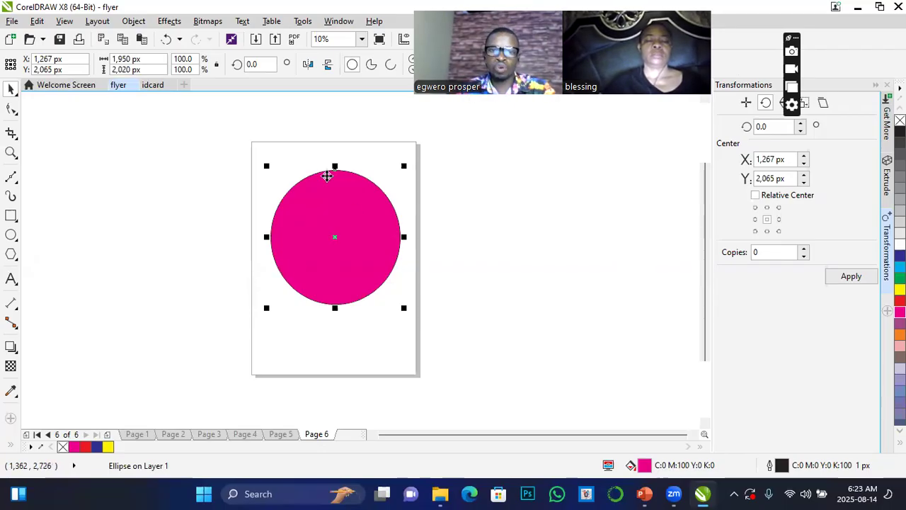
Move the magenta ellipse off the page to about X 4,486 px, Y 2,034 px, and try to open the print preview.
left_click_drag(367, 226, 124, 229)
left_click_drag(81, 202, 551, 198)
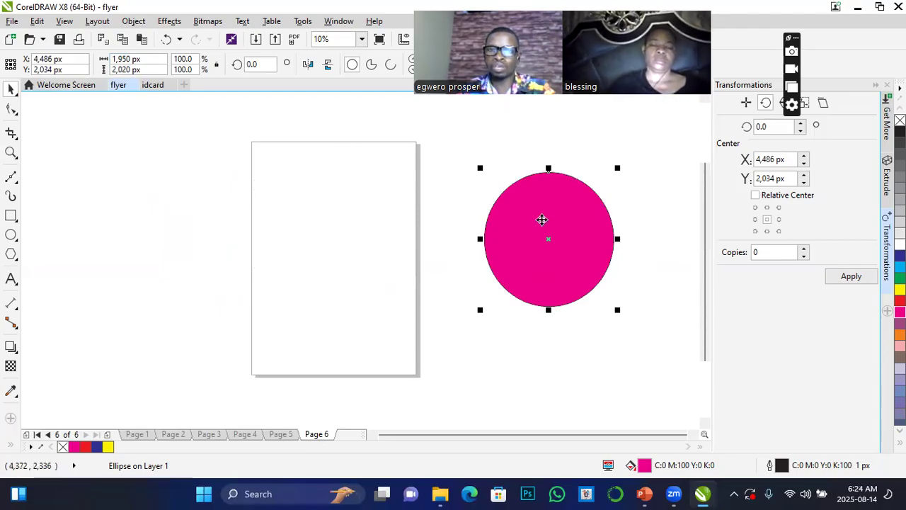
left_click(12, 21)
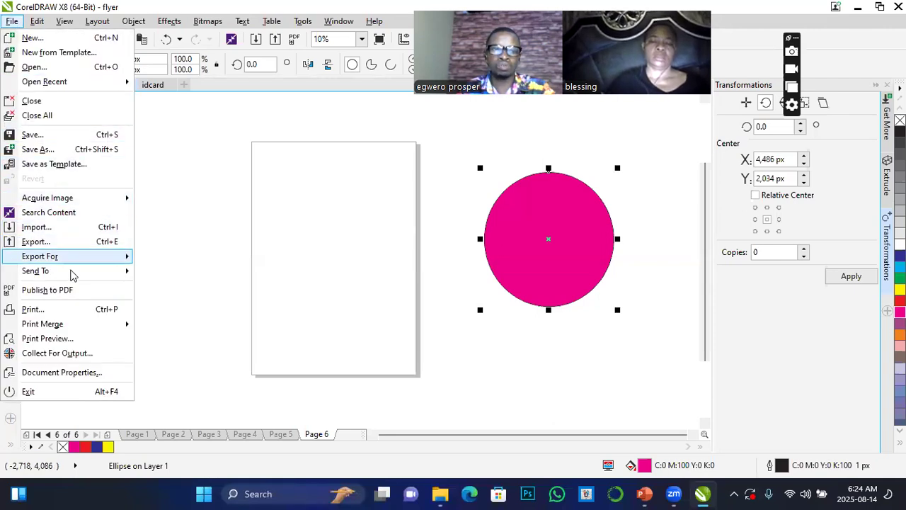
left_click(49, 338)
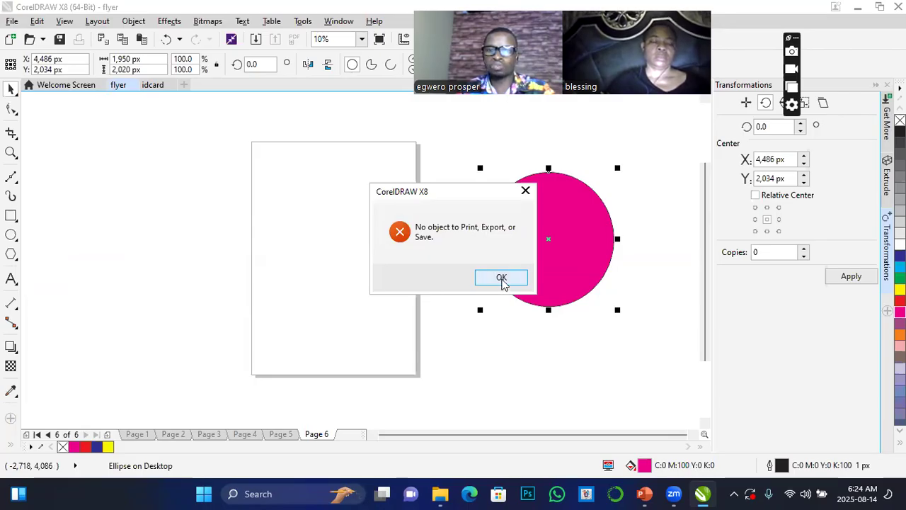
left_click(503, 279)
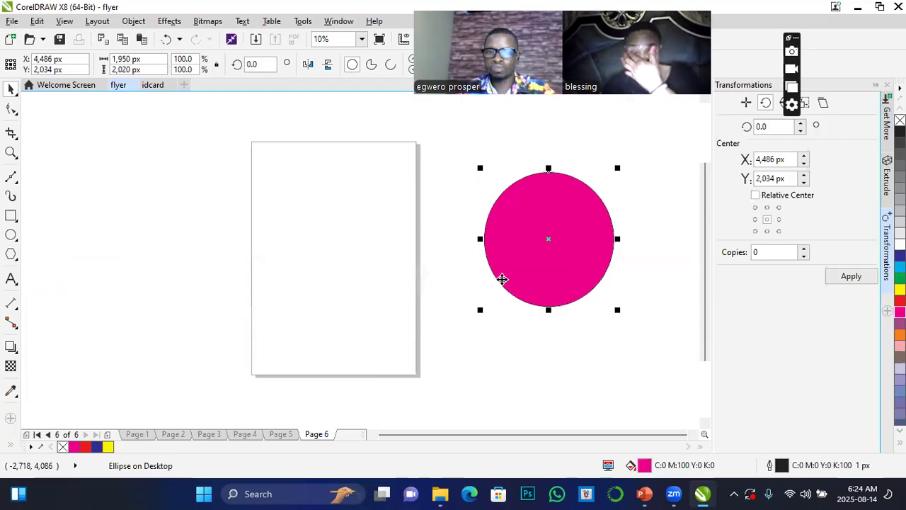
left_click(144, 165)
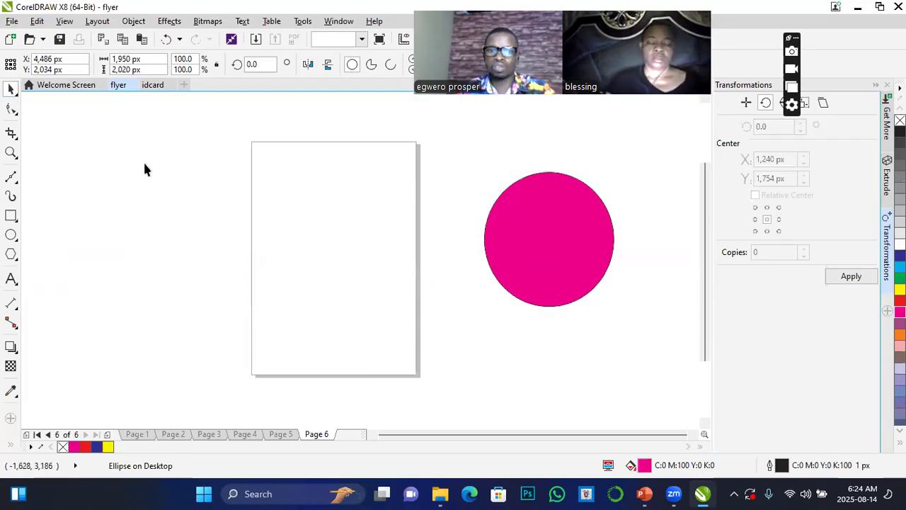
Check the file commands available with the ellipse off the page, and move it back onto Page 6 at about X 1,306 px, Y 1,974 px.
left_click(13, 22)
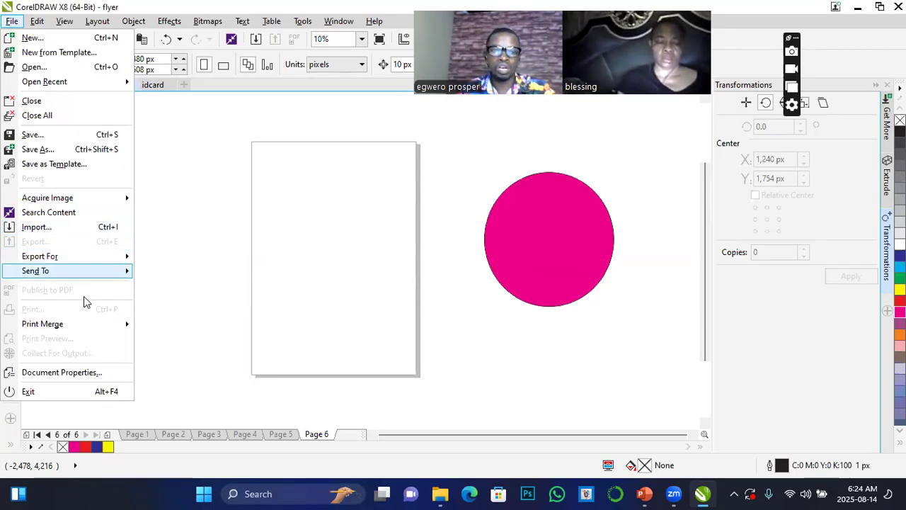
mouse_move(90, 342)
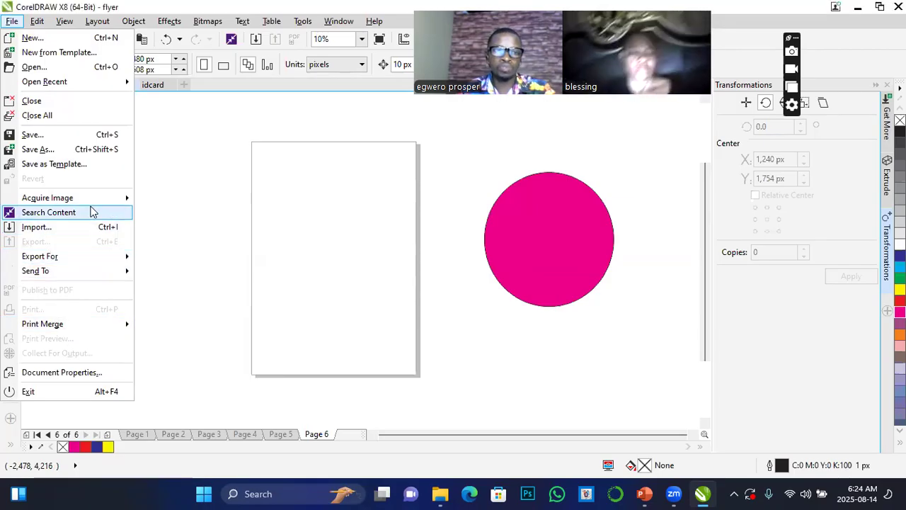
left_click(451, 226)
left_click(552, 235)
left_click_drag(553, 235, 342, 239)
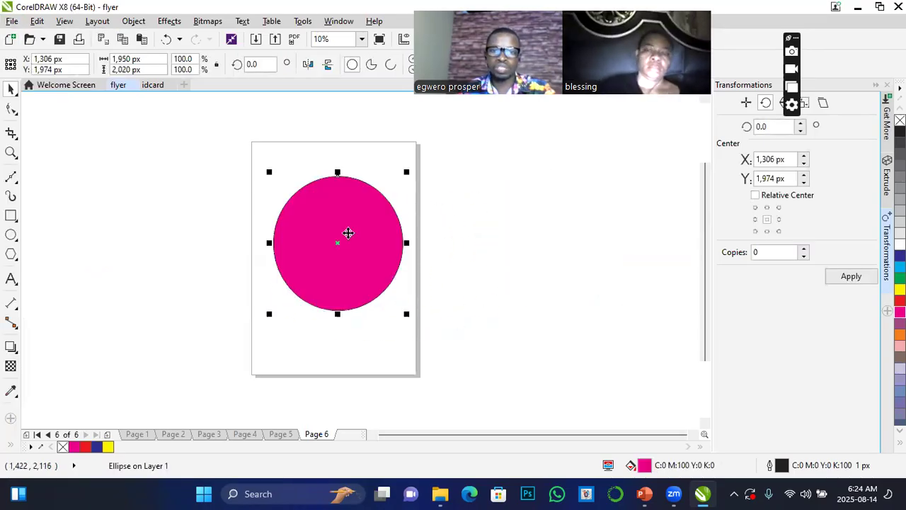
Open the print preview of Page 6, select the page image in it, and close the preview.
left_click(12, 20)
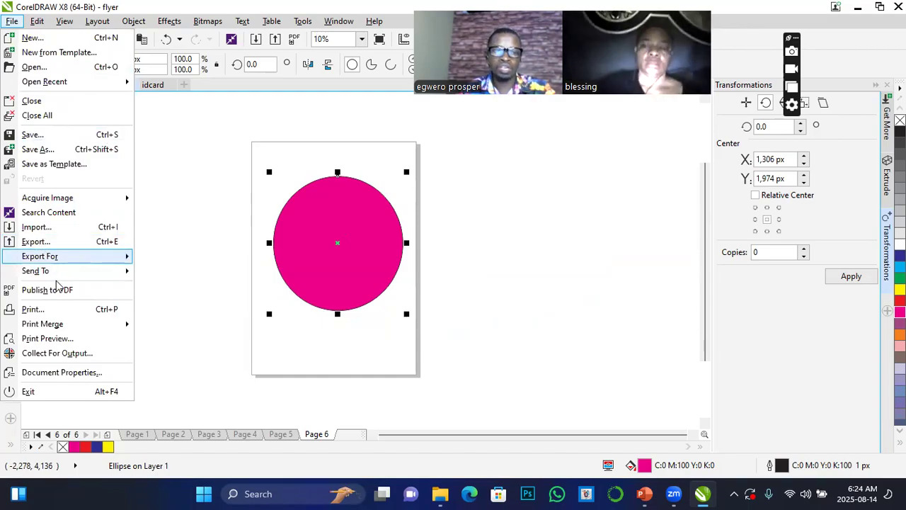
left_click(57, 339)
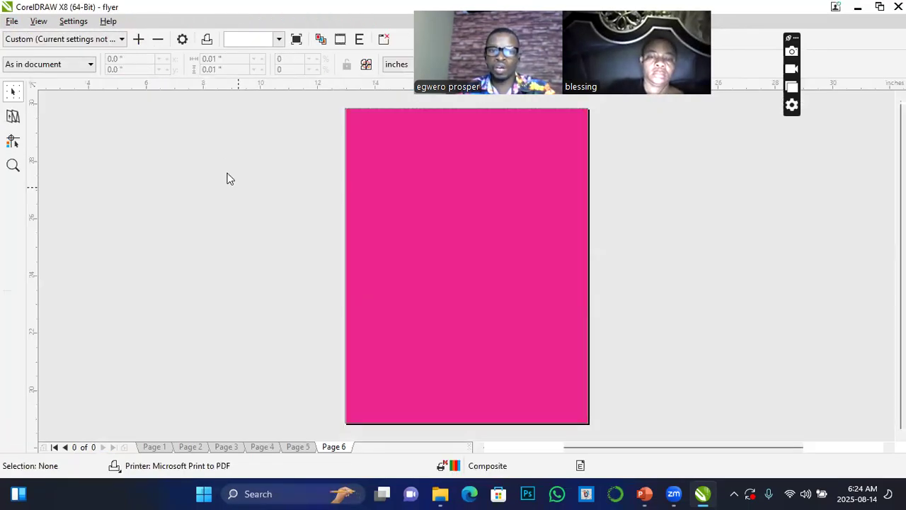
left_click(457, 203)
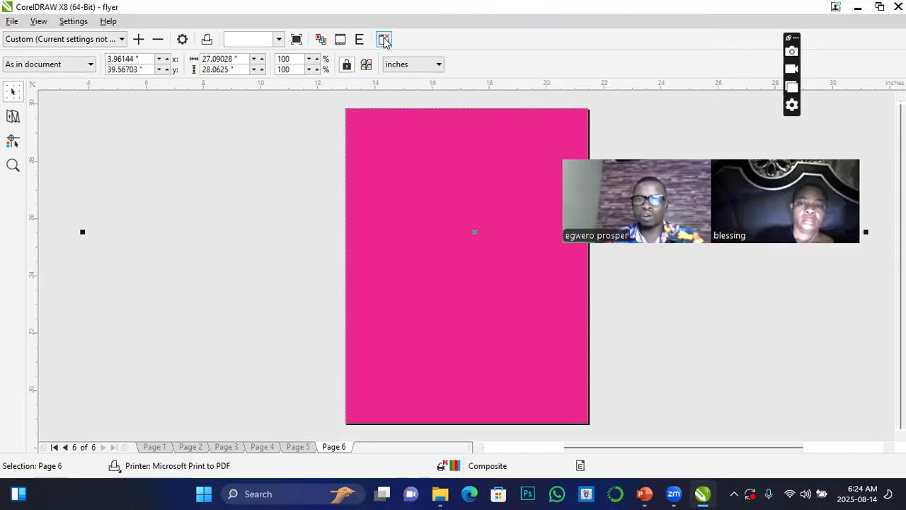
left_click(384, 40)
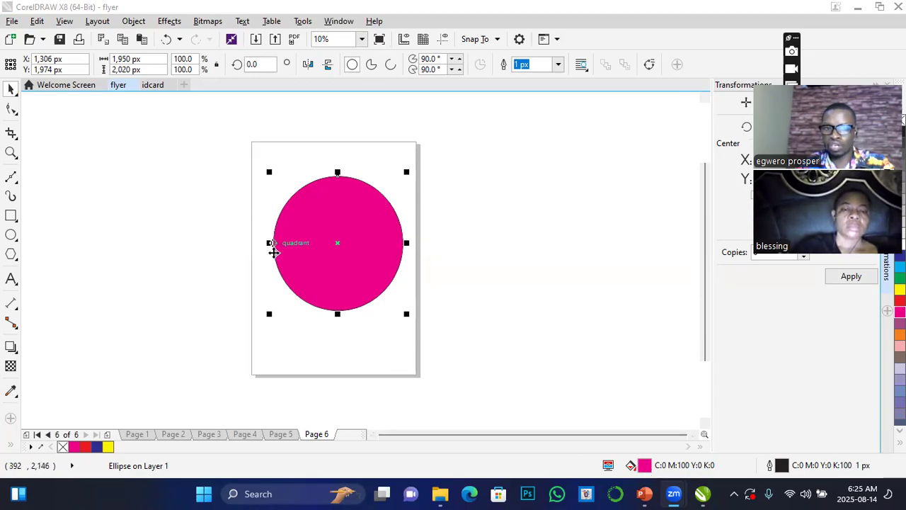
Change the magenta ellipse's outline colour to blue (C:93 M:81 Y:0 K:0) with the Outline Pen settings.
double_click(781, 465)
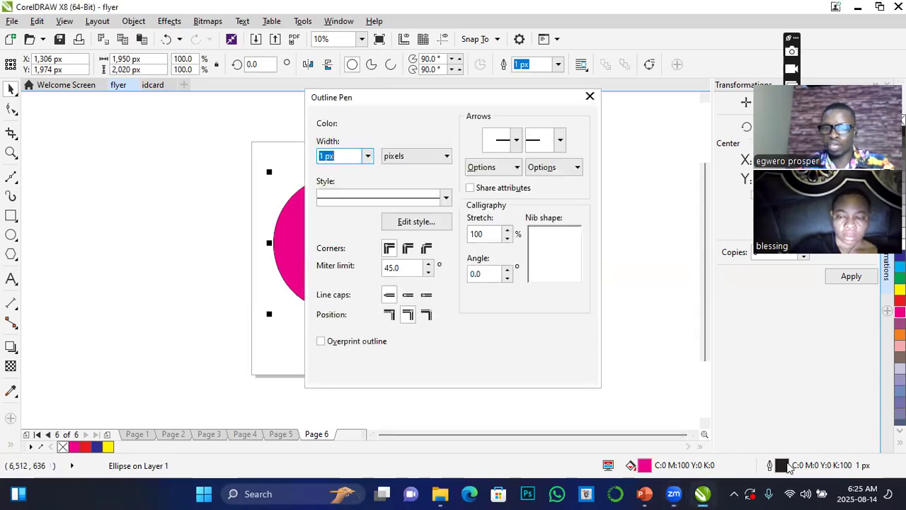
left_click(389, 124)
left_click(450, 219)
mouse_move(418, 206)
left_mouse_down()
mouse_move(438, 216)
mouse_move(436, 199)
left_mouse_up()
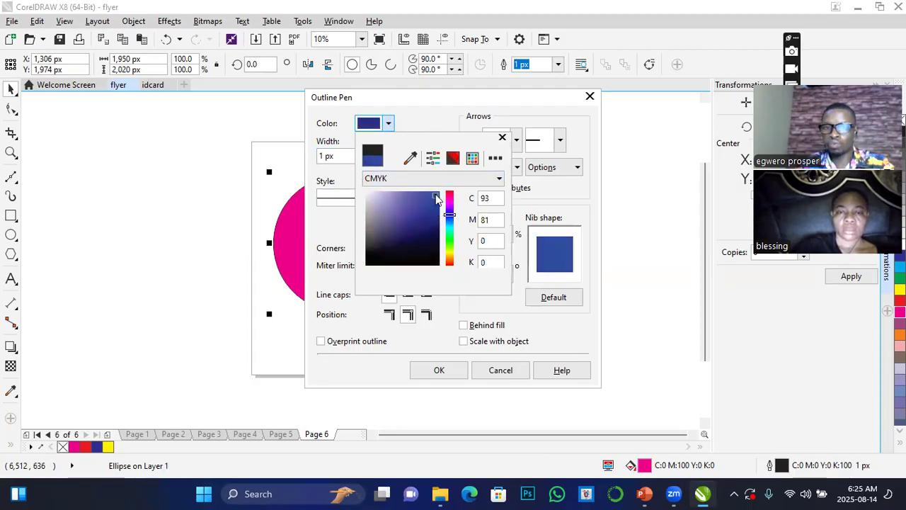
left_click(439, 371)
left_click(439, 371)
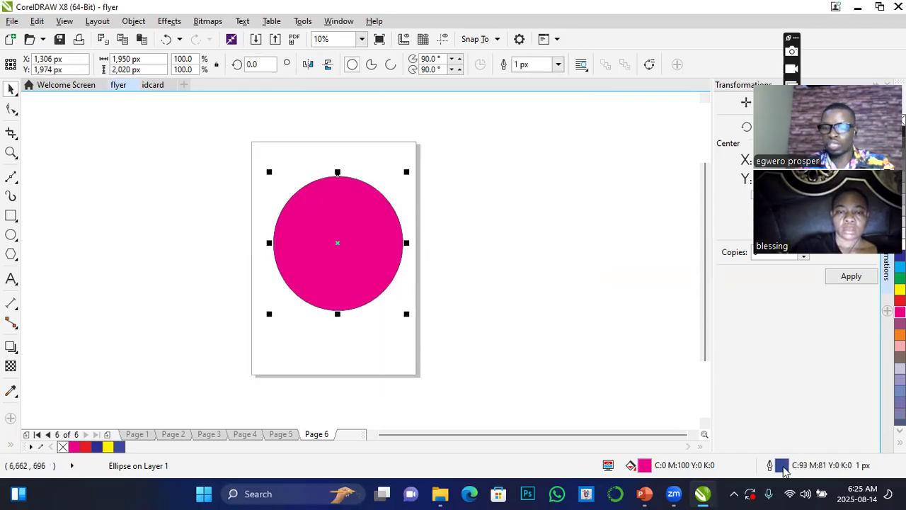
Set the ellipse's outline width to 16 px and increase it to 25 px.
left_click(559, 64)
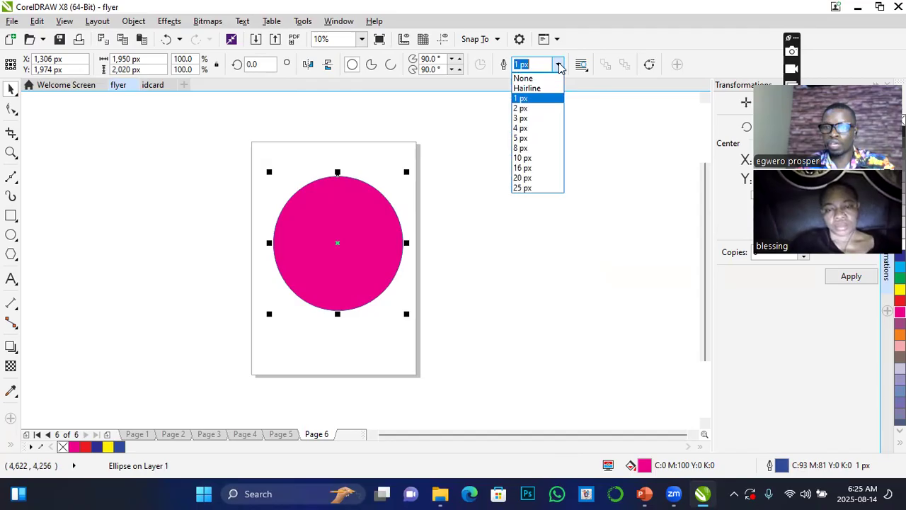
left_click(518, 170)
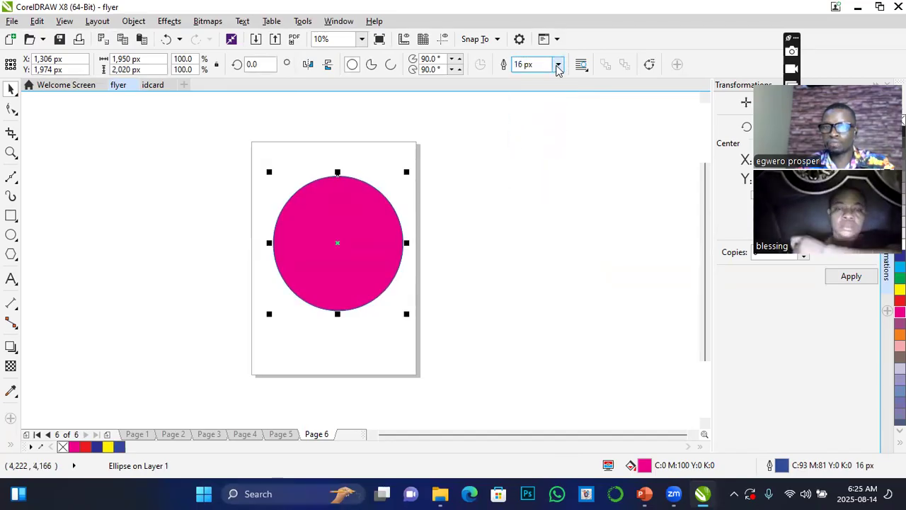
left_click(559, 65)
left_click(525, 189)
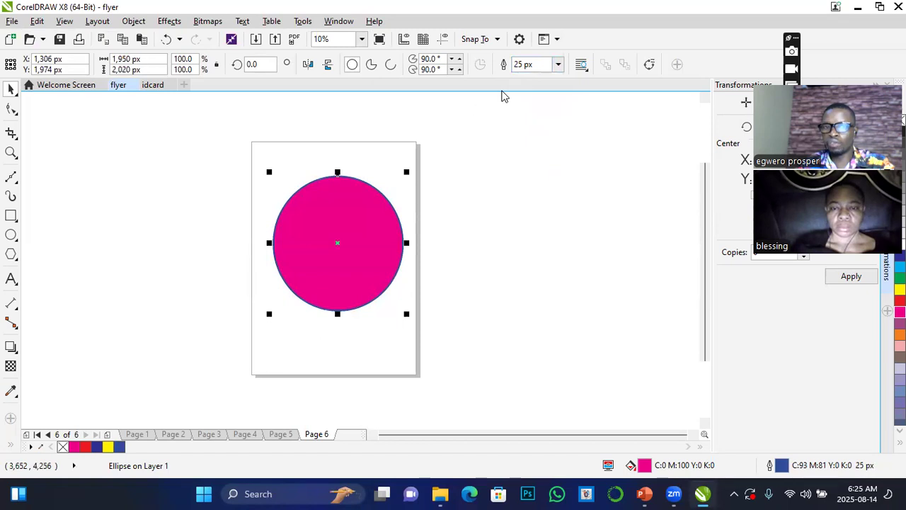
left_click(559, 64)
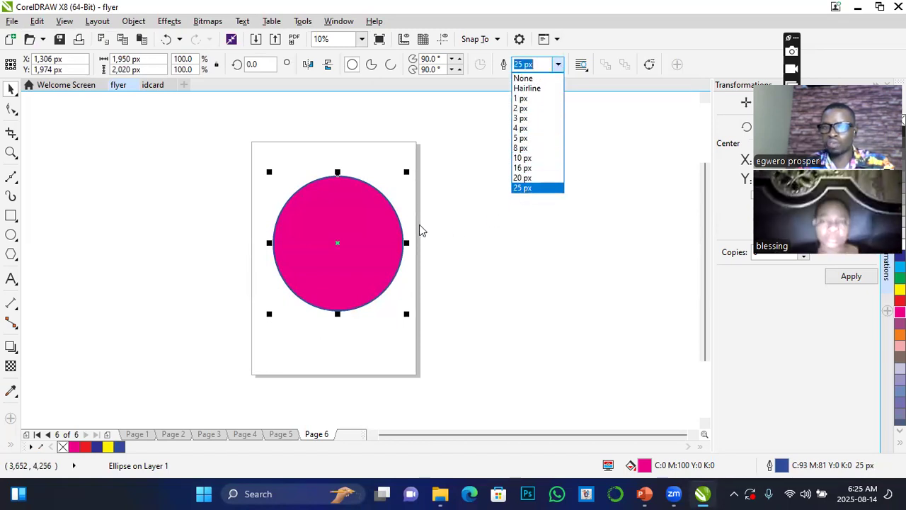
type("25")
key("Return")
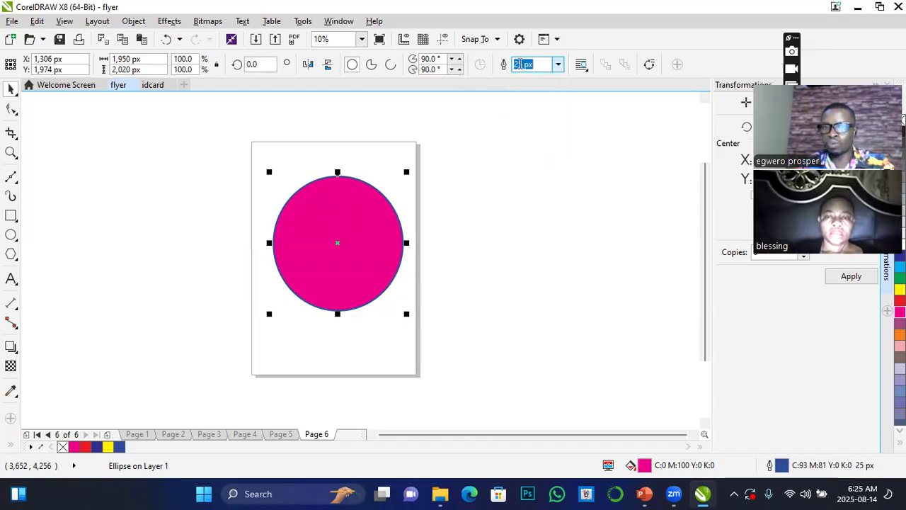
Set a custom outline width of 50 px for the ellipse.
left_click(522, 63)
key("BackSpace")
key("BackSpace")
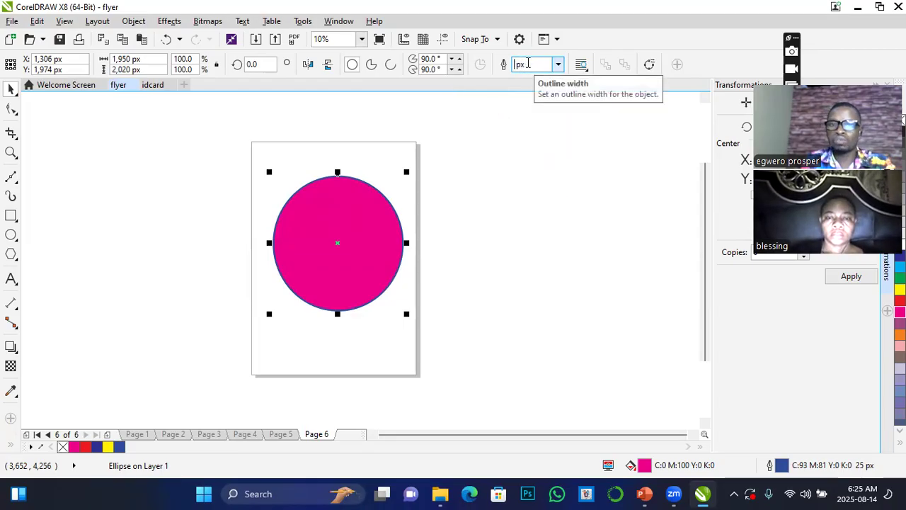
type("50")
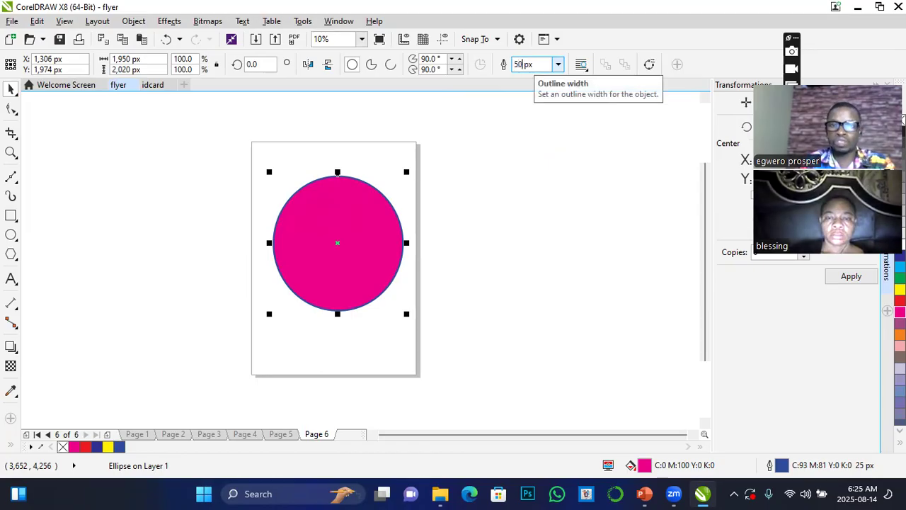
key("Return")
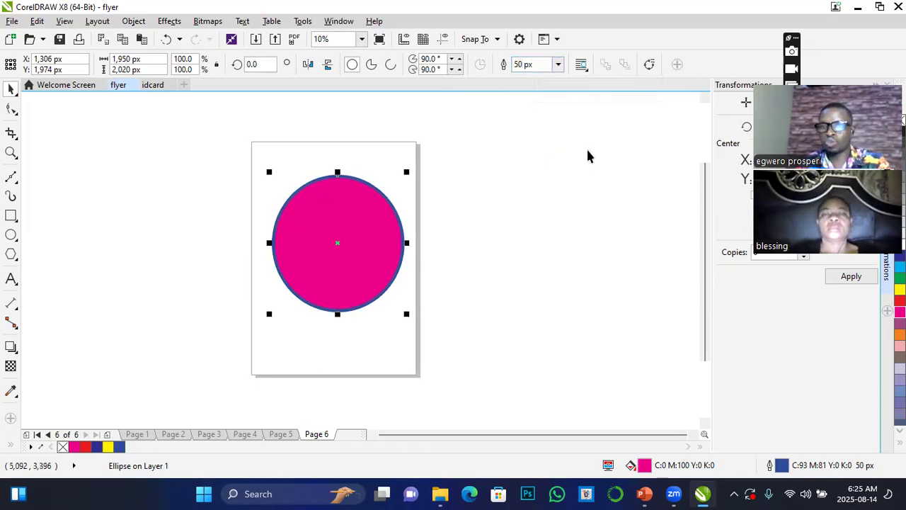
Set the ellipse's outline width to 100 px.
left_click(559, 64)
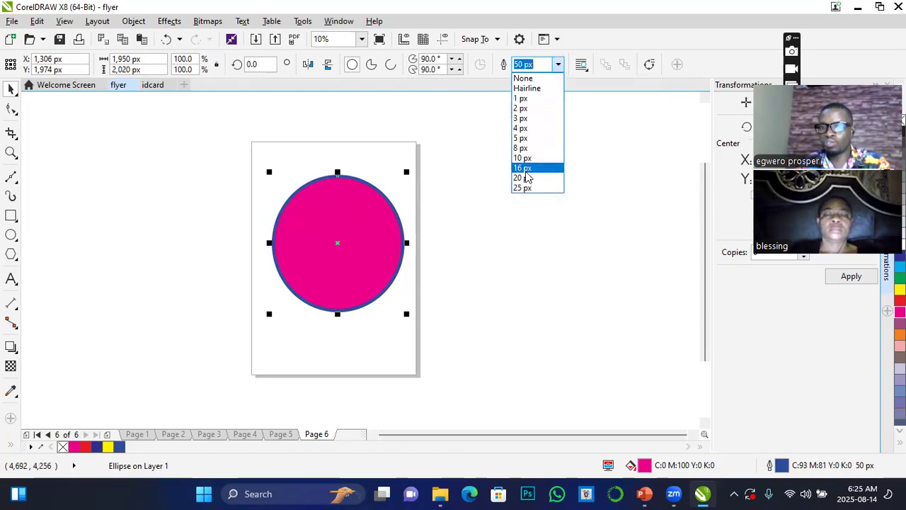
left_click(526, 64)
left_click(525, 64)
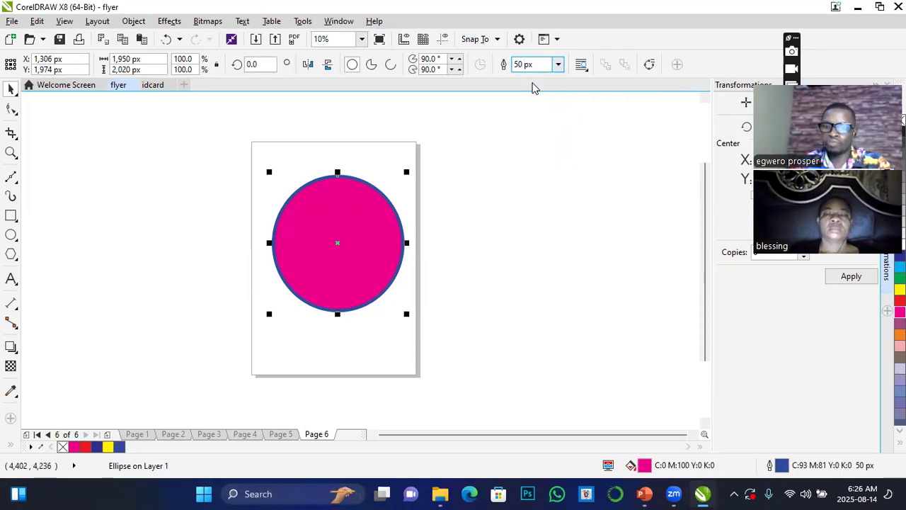
key("BackSpace")
type("100")
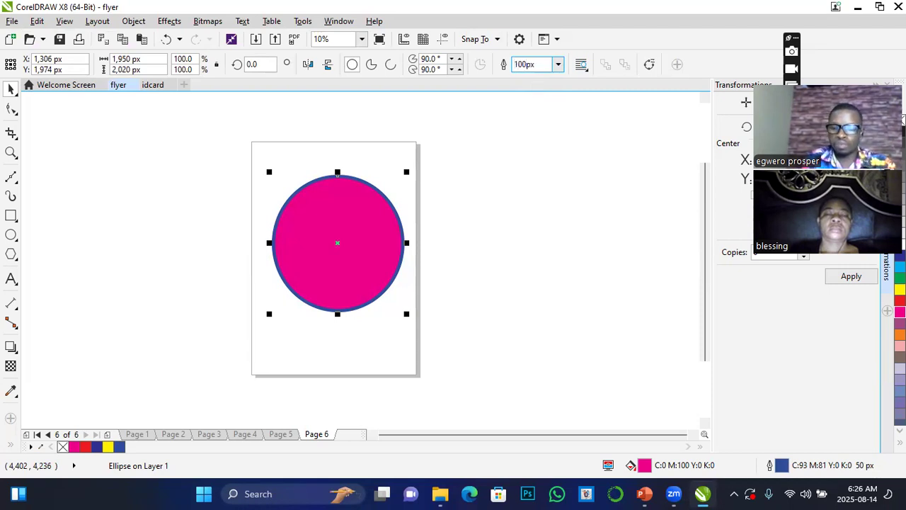
key("Return")
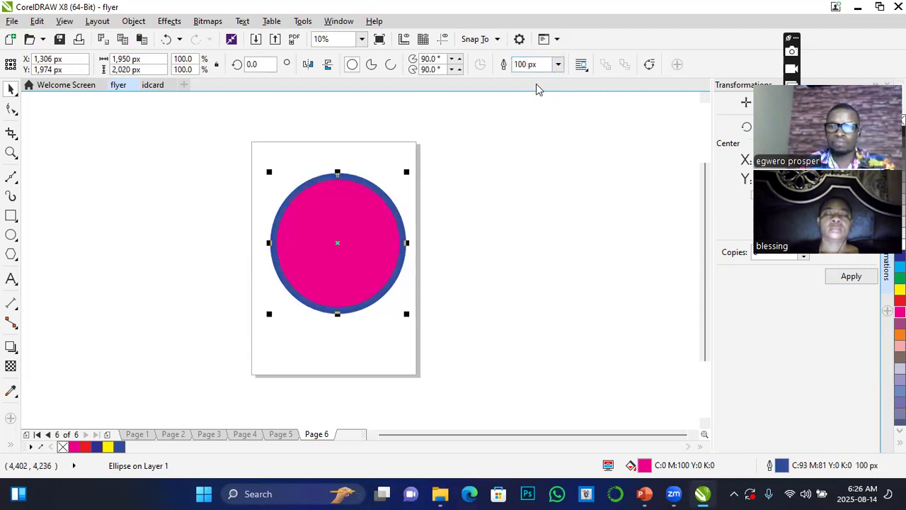
Place a copy of the ellipse overlapping the original at about X 2,506 px, Y 1,934 px, filled with yellow (C:0 M:0 Y:100 K:0).
left_click_drag(344, 238, 429, 234)
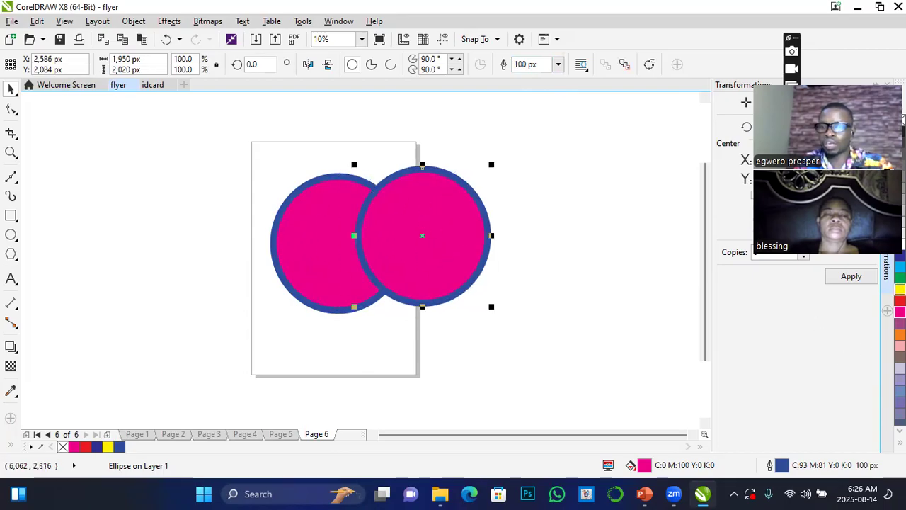
left_click(900, 289)
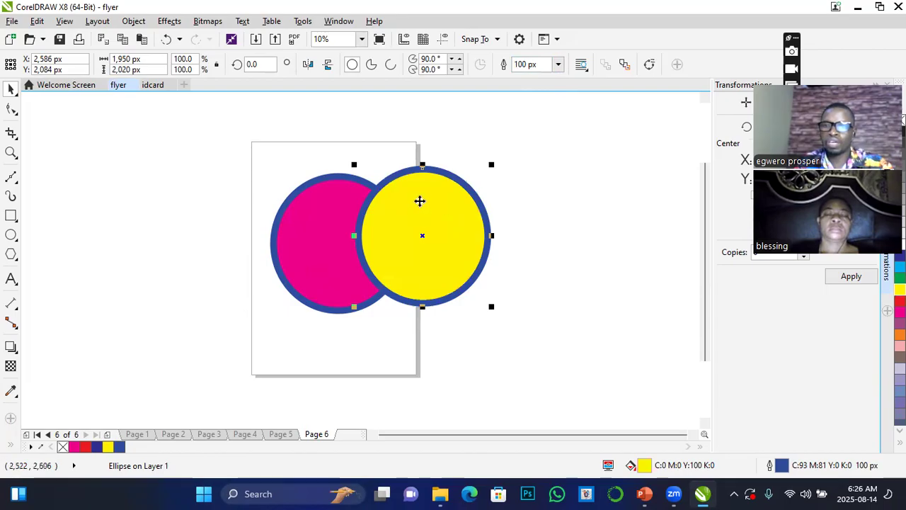
left_click_drag(401, 230, 396, 240)
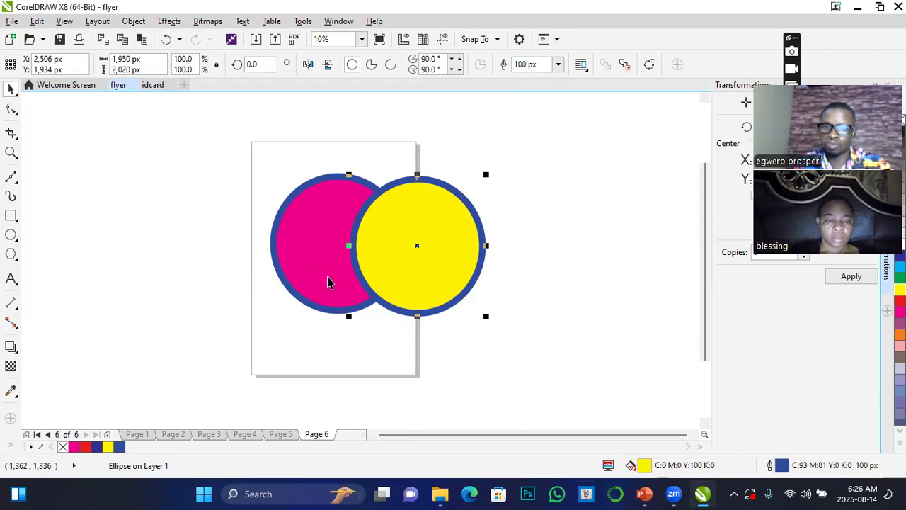
left_click(311, 262)
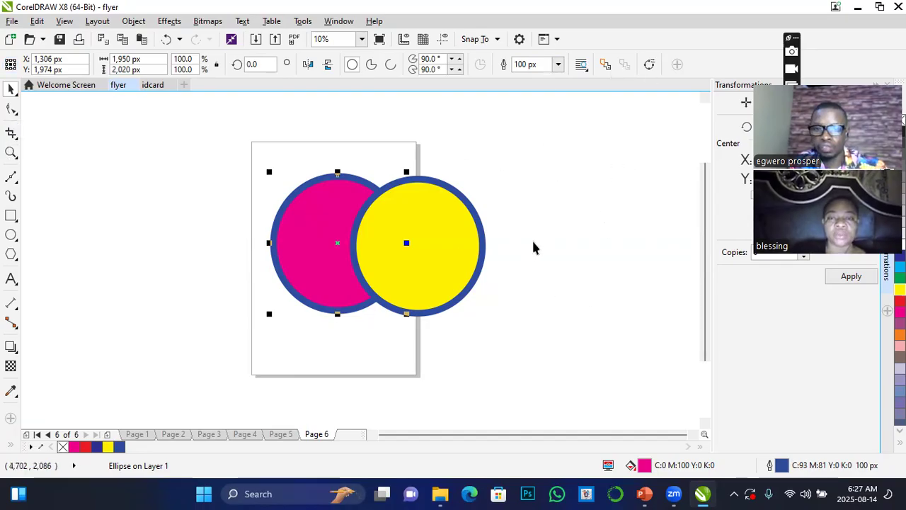
left_click(553, 199)
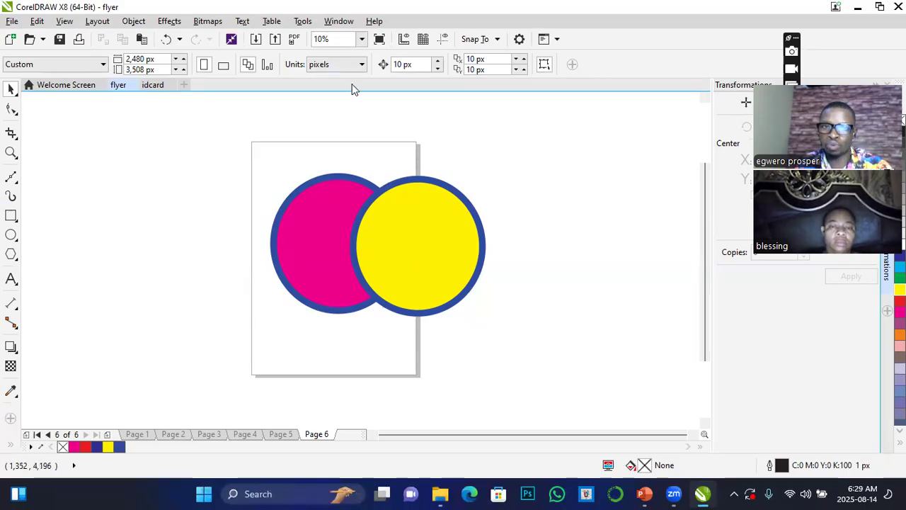
Select both ellipses together, squeeze them horizontally to about 1,950 px in total, and stretch them back out to nearly round shapes.
left_click_drag(417, 177, 423, 320)
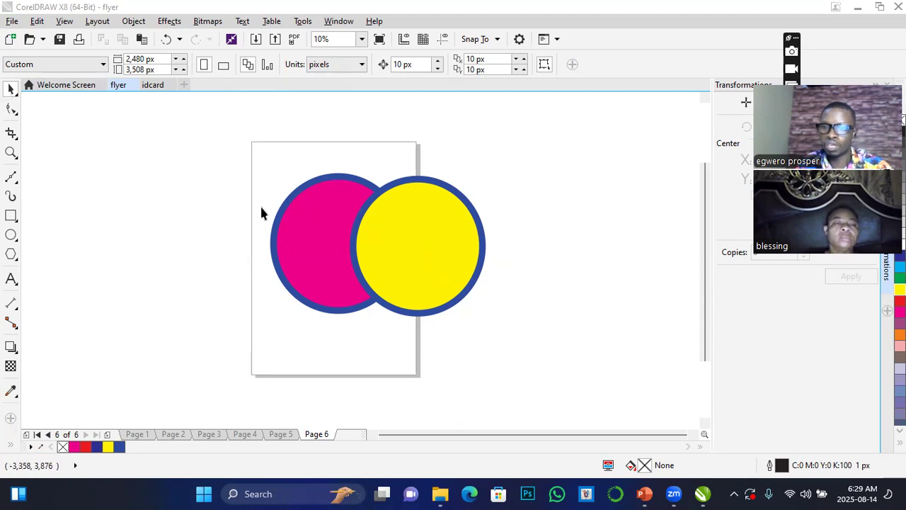
left_click_drag(202, 148, 559, 383)
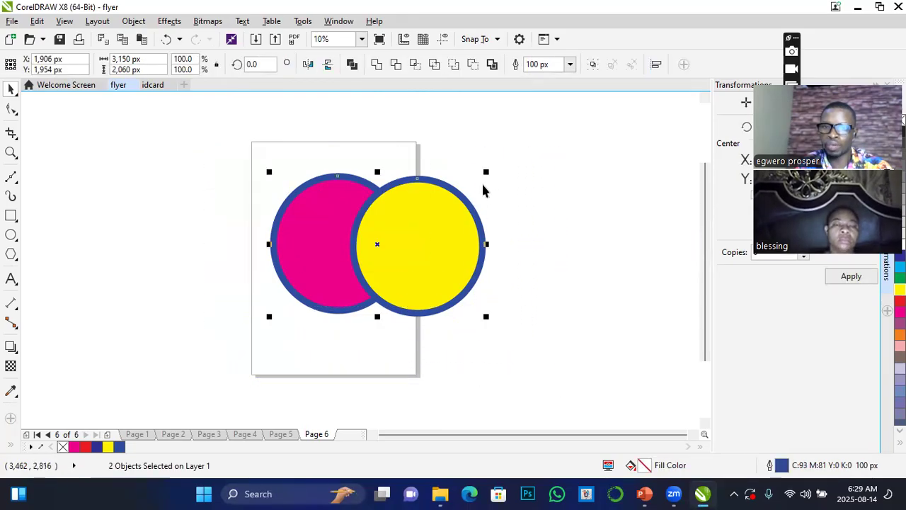
left_click_drag(485, 245, 409, 244)
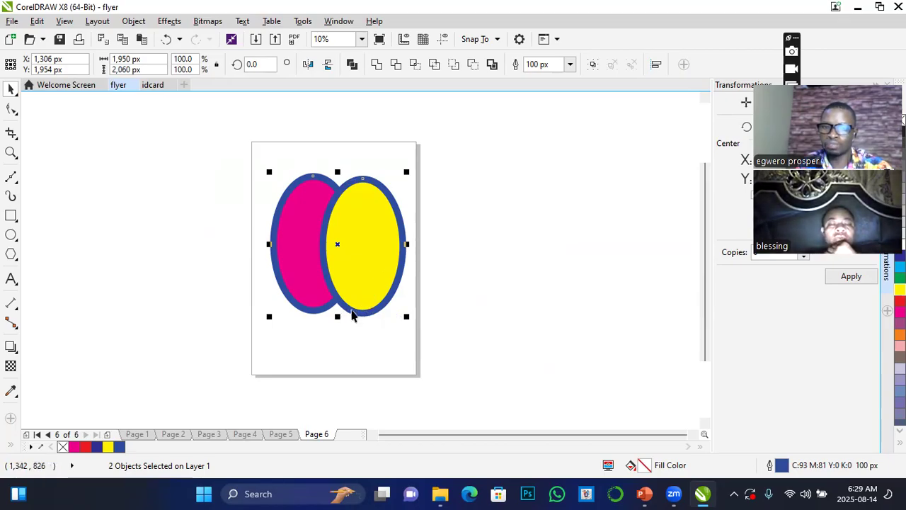
left_click_drag(408, 245, 476, 247)
left_click(545, 208)
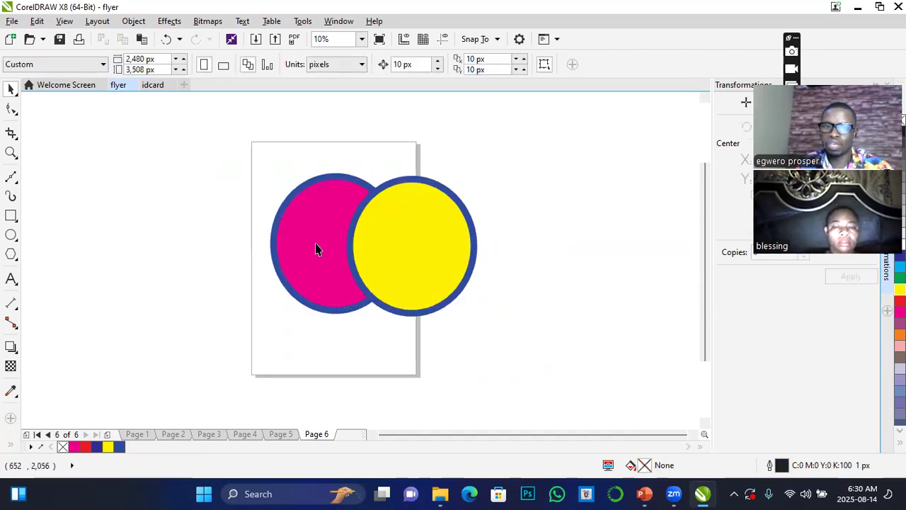
Move the magenta ellipse left, and shrink the yellow one to about 1,076 by 1,162 px, overlapping the magenta ellipse's right side within the page.
left_click_drag(314, 248, 298, 244)
left_click(467, 242)
left_click_drag(479, 174, 425, 234)
left_click_drag(392, 270, 386, 243)
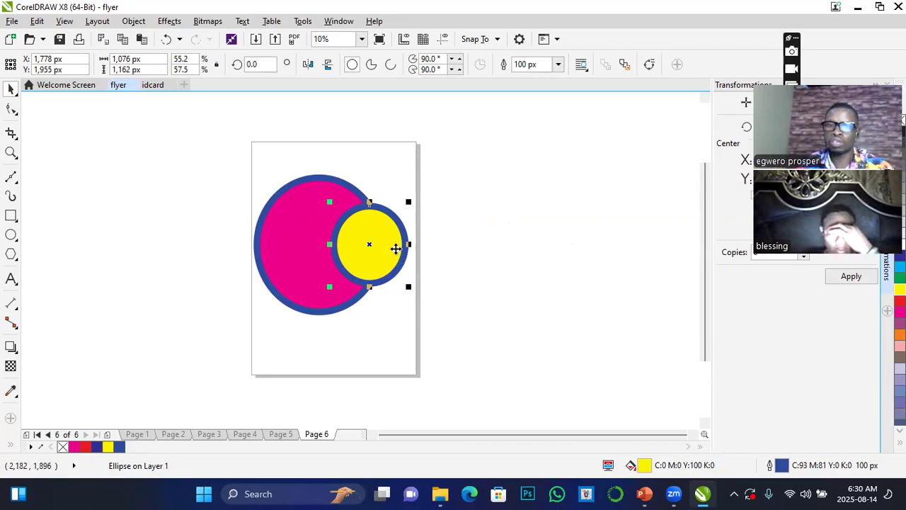
Move the yellow ellipse slightly right and down, and enlarge it to about 1,125 by 1,215 px.
left_click(369, 243)
mouse_move(370, 243)
left_mouse_down()
mouse_move(571, 196)
mouse_move(567, 188)
mouse_move(395, 262)
mouse_move(378, 248)
left_mouse_up()
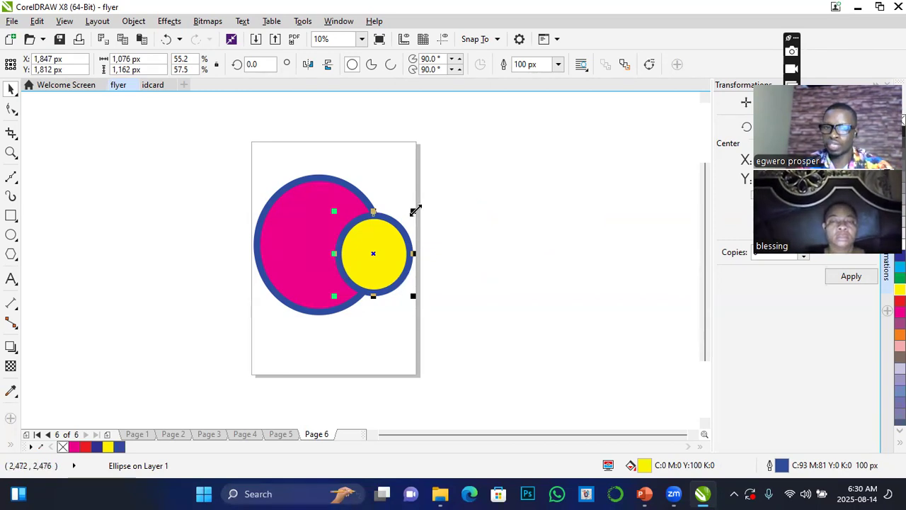
left_click_drag(416, 211, 506, 211)
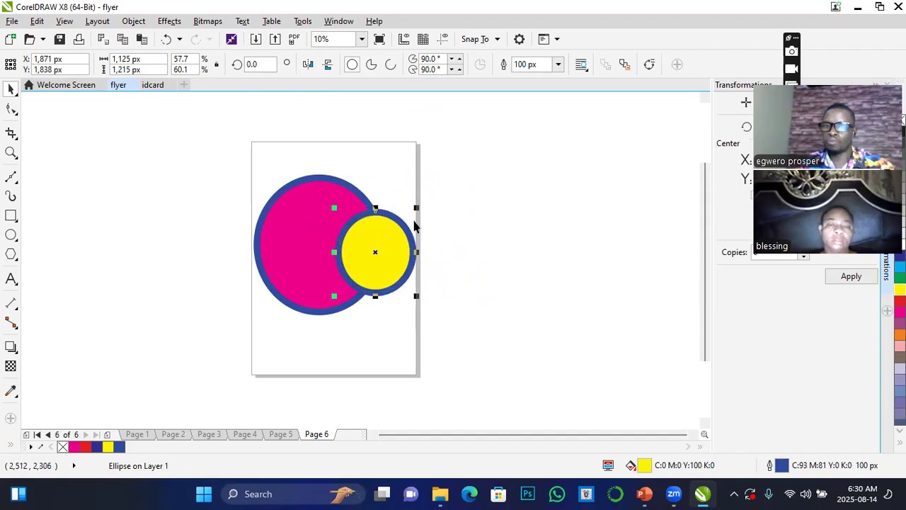
Scale the yellow ellipse about its centre to about 1,625 by 1,755 px, and move it to about X 2,043 px, Y 1,771 px.
left_click_drag(417, 209, 529, 136)
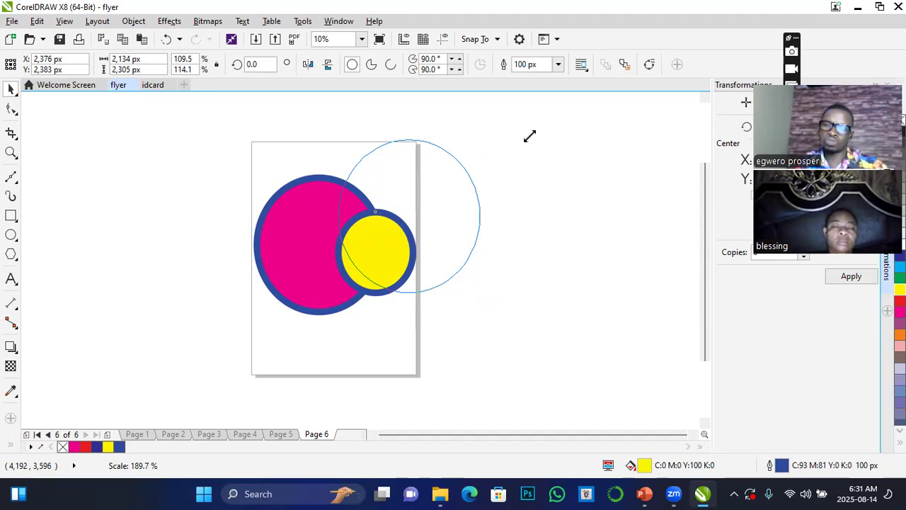
key("shift")
left_click_drag(530, 136, 584, 166)
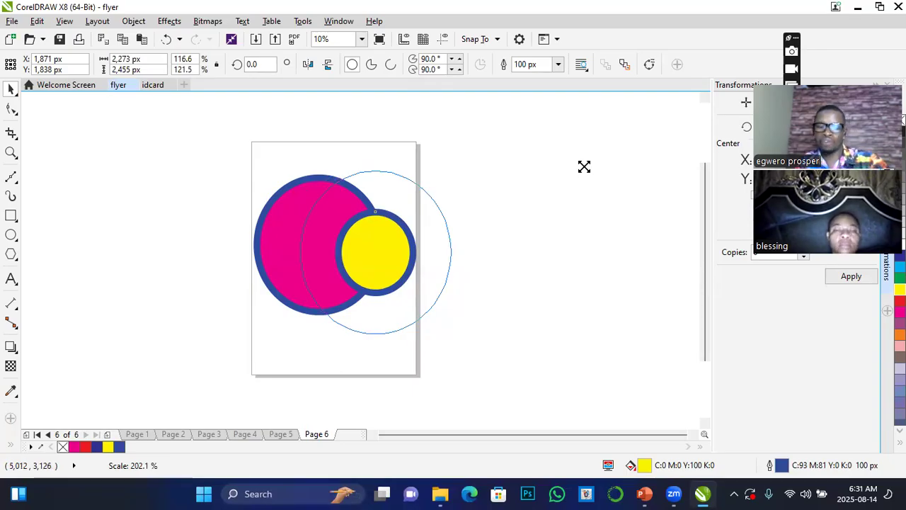
left_click_drag(585, 167, 584, 188)
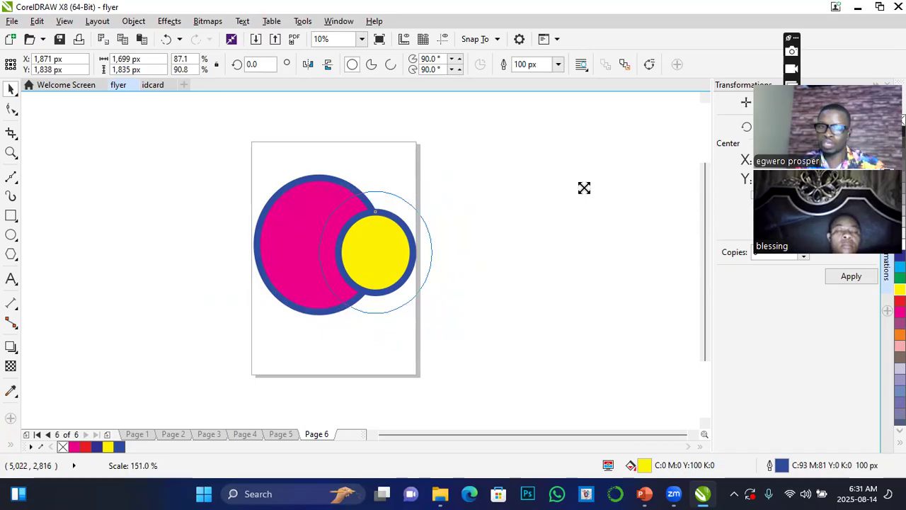
left_click_drag(584, 188, 584, 188)
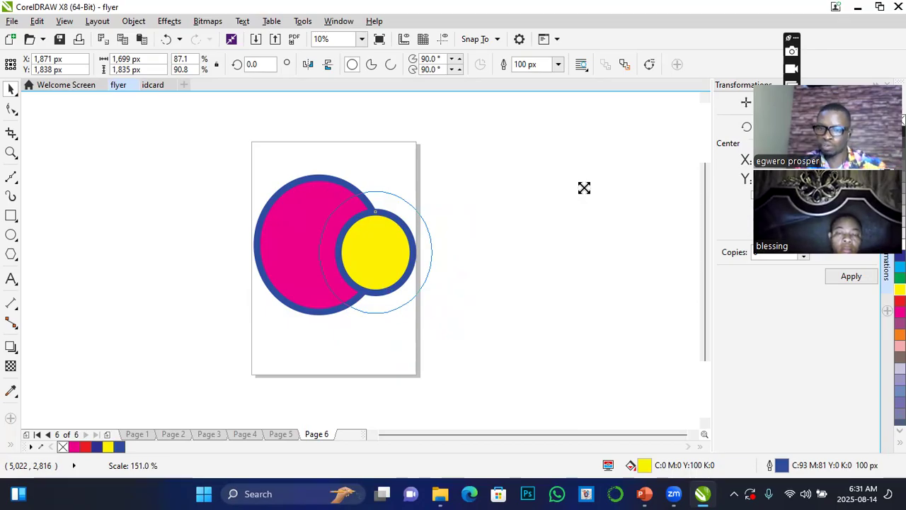
left_click_drag(584, 188, 585, 188)
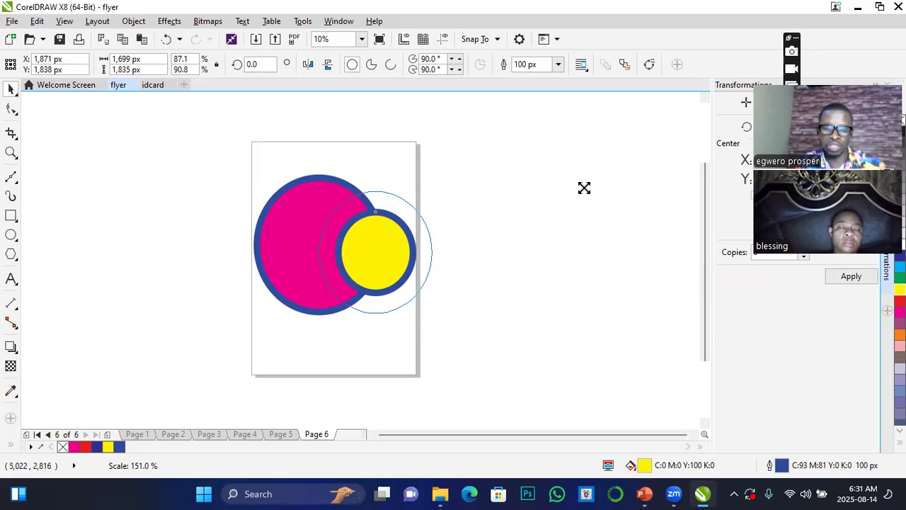
left_click_drag(584, 188, 595, 189)
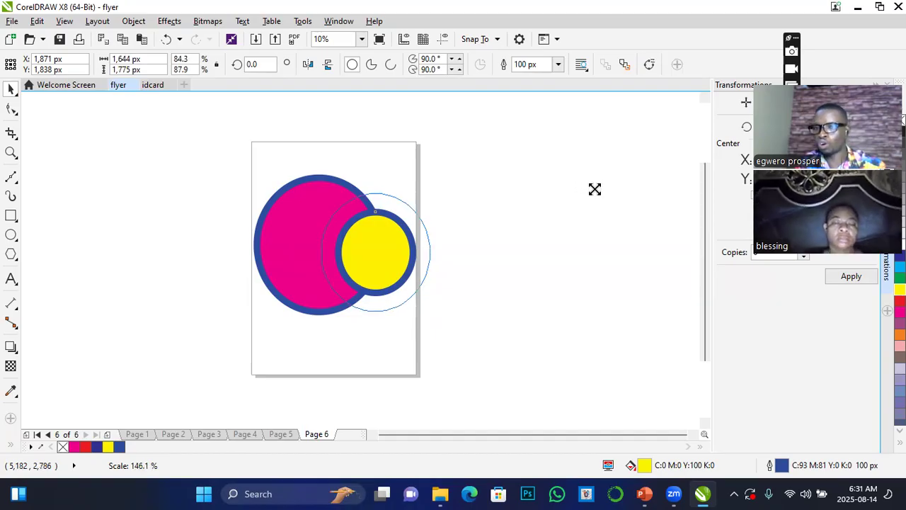
left_click_drag(595, 190, 596, 191)
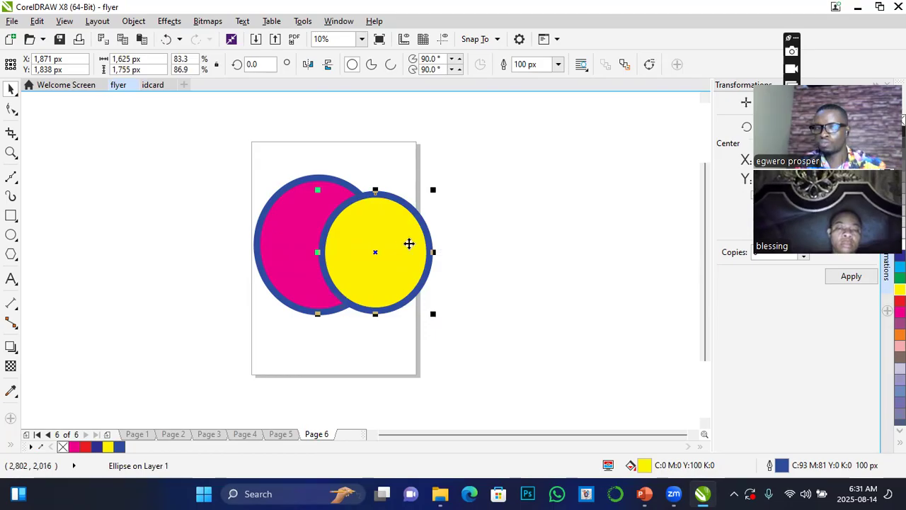
left_click_drag(405, 249, 417, 247)
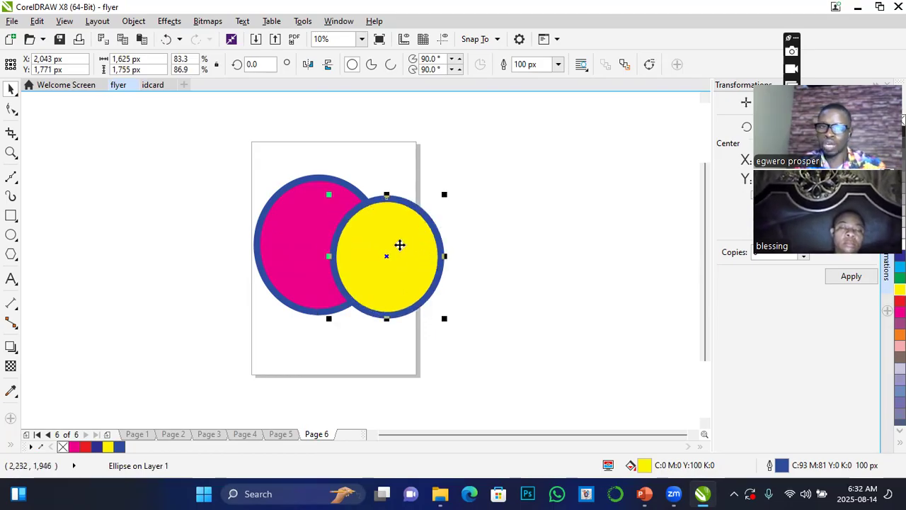
Duplicate the yellow ellipse and place the copy to the right of the page, sized about 1,796 by 1,940 px.
left_click(36, 22)
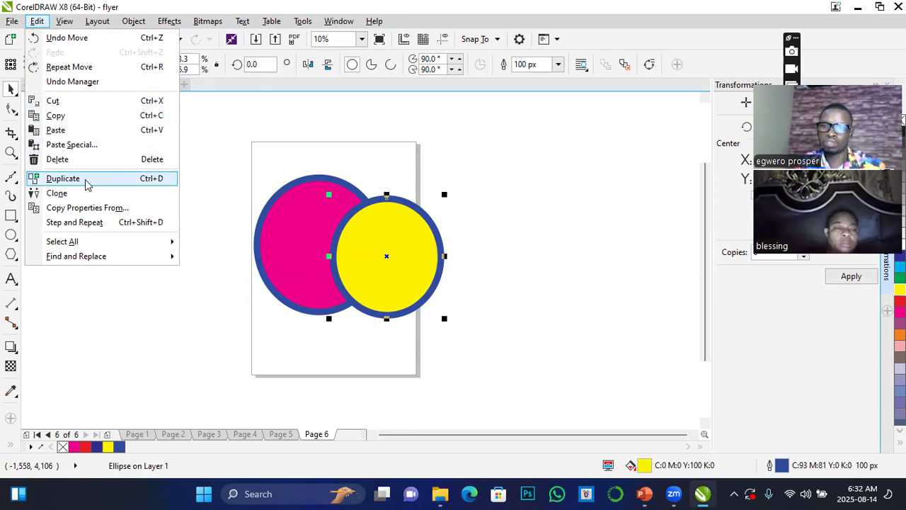
left_click(63, 178)
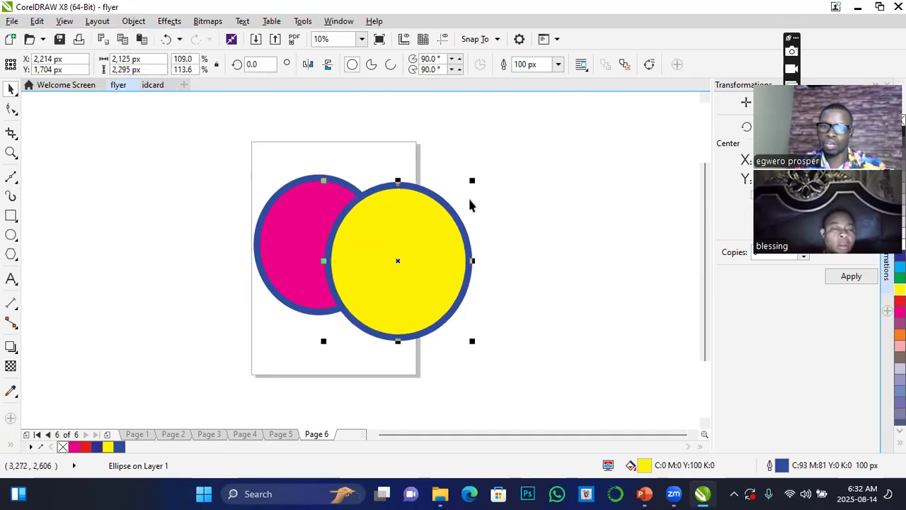
left_click_drag(473, 180, 575, 187)
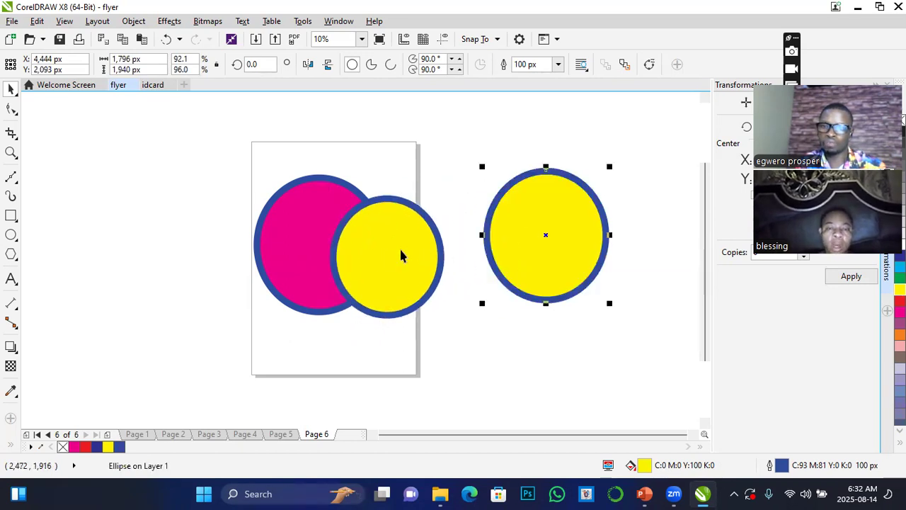
Fill the original yellow ellipse overlapping the magenta one with purple (C:20 M:80 Y:0 K:20).
left_click(369, 259)
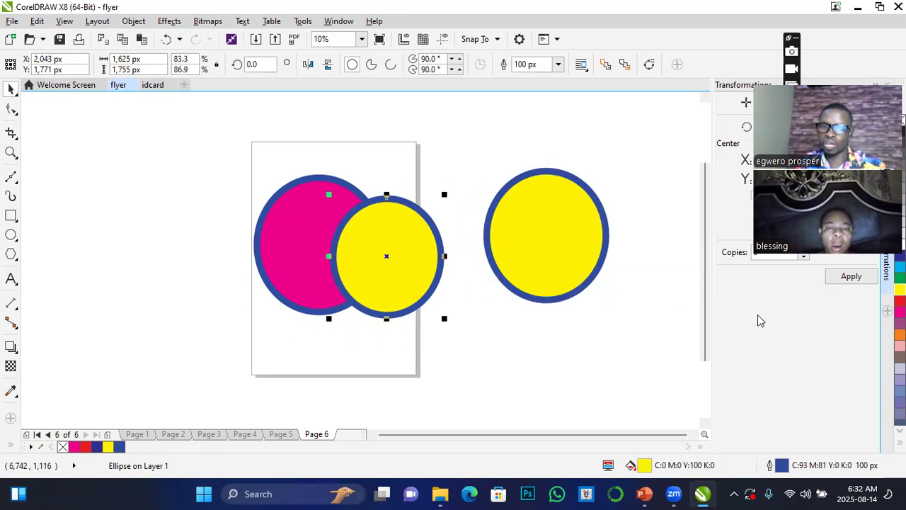
left_click(900, 323)
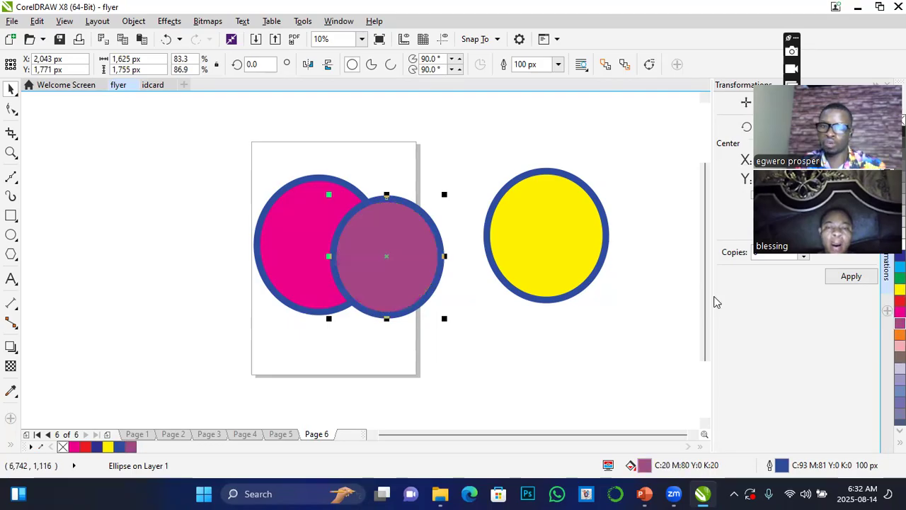
Resize the yellow copy to about 2,395 by 2,276 px and place it over the purple ellipse at about X 2,032 px, Y 1,706 px.
left_click_drag(543, 244, 368, 265)
left_click_drag(435, 189, 507, 179)
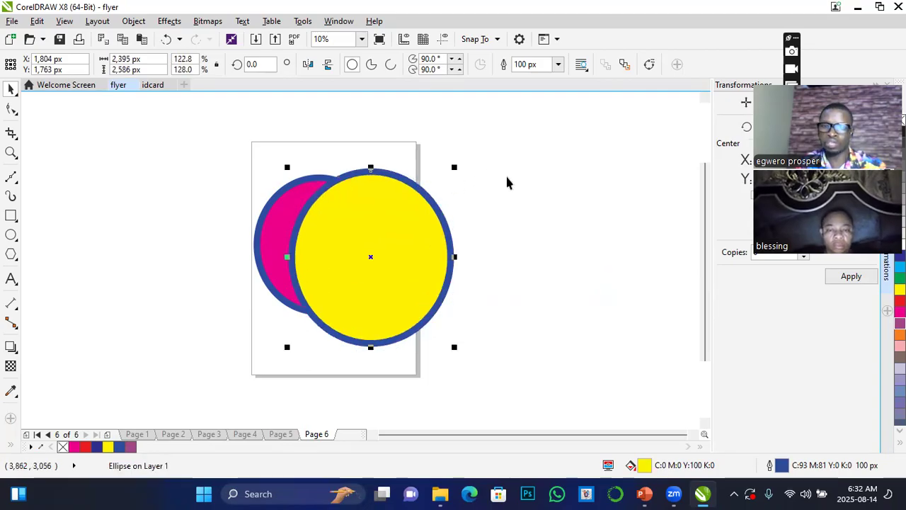
left_click_drag(371, 167, 560, 290)
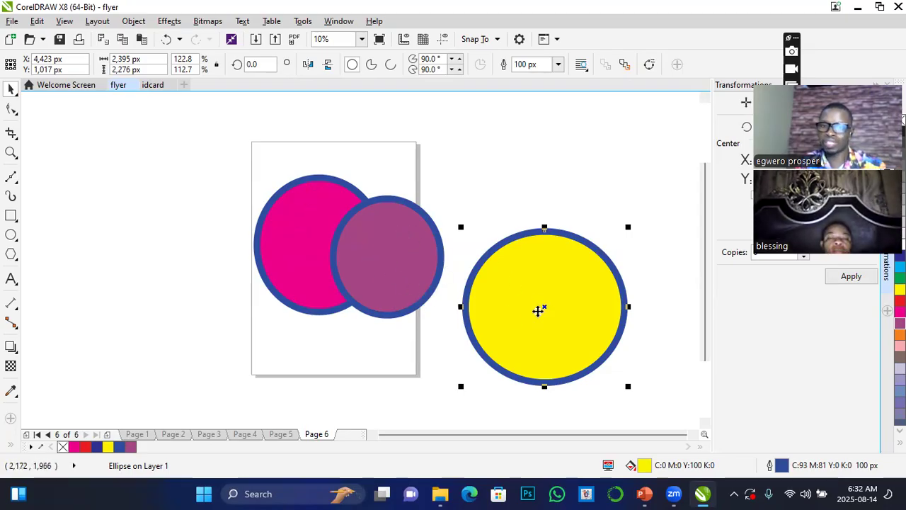
left_click_drag(559, 314, 406, 261)
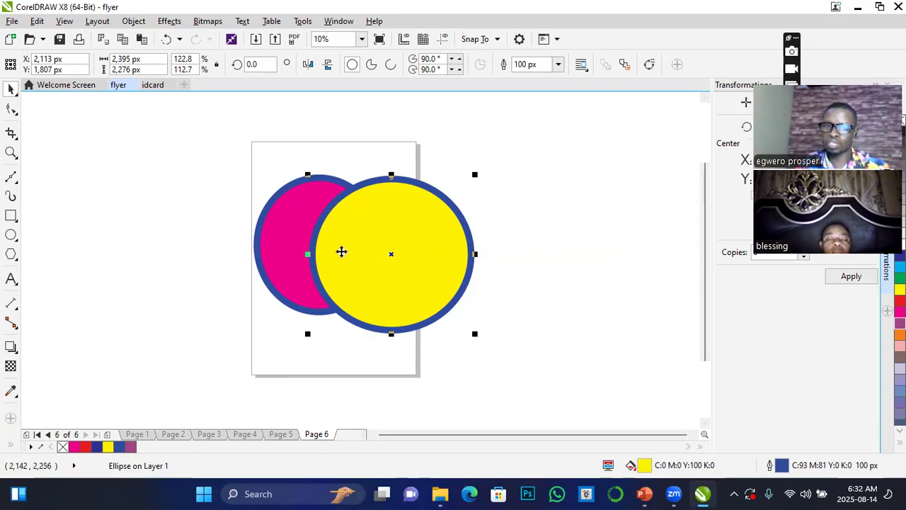
left_click_drag(403, 253, 523, 290)
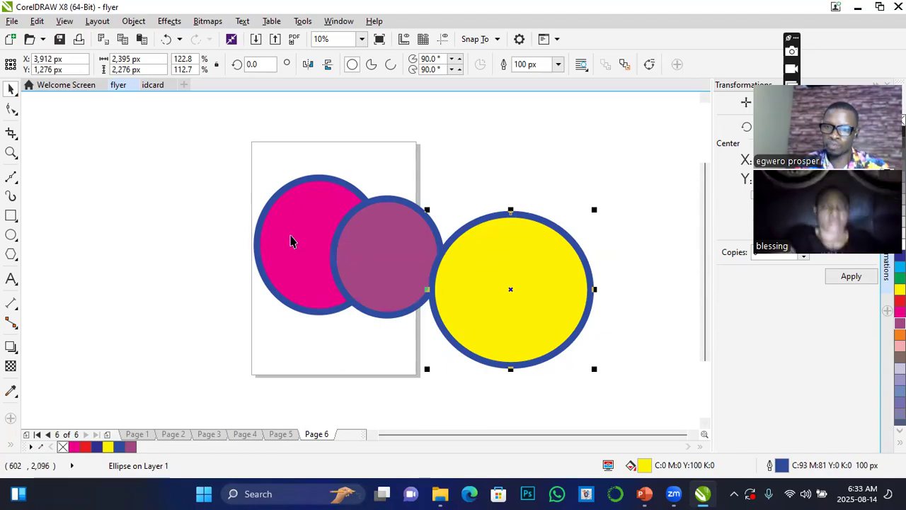
left_click_drag(531, 285, 408, 256)
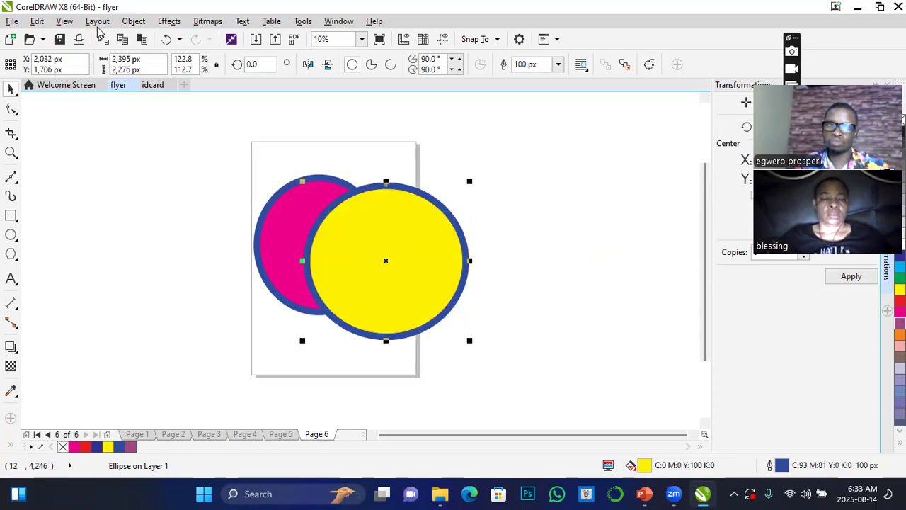
Try to send the large yellow ellipse to the back of the page.
left_click(124, 22)
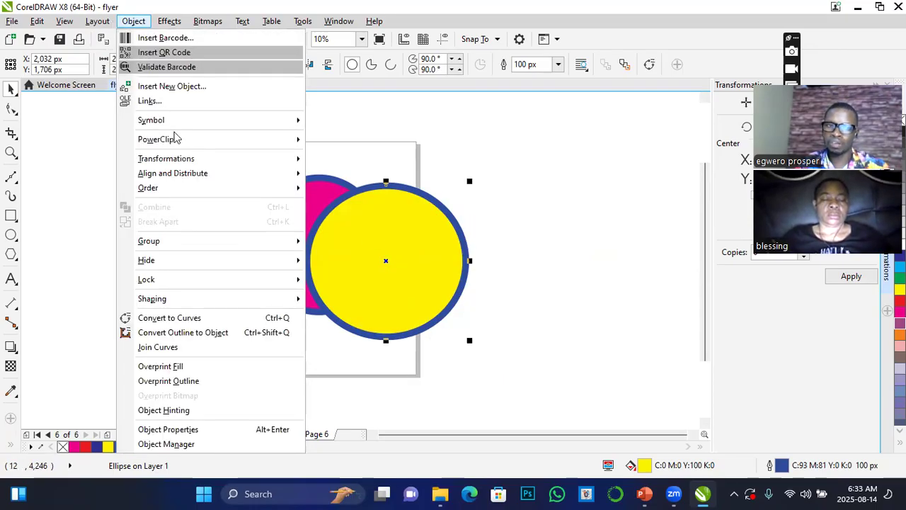
mouse_move(155, 189)
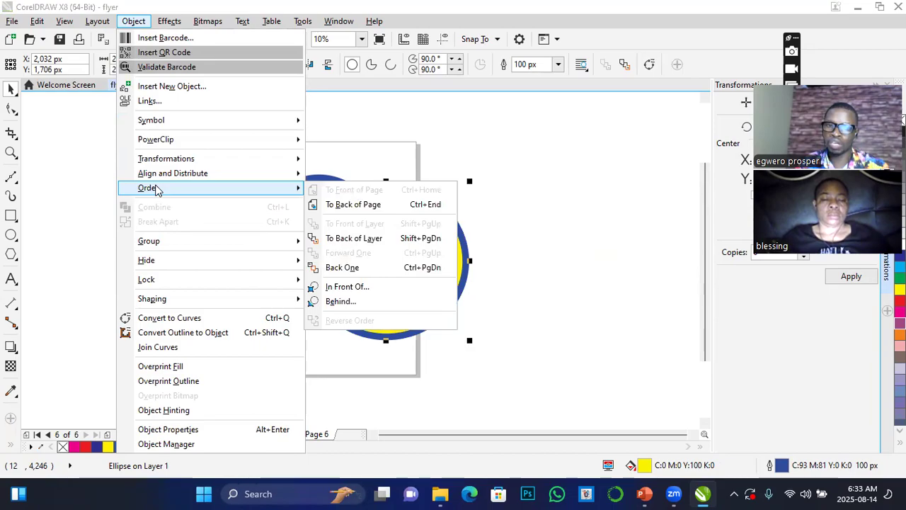
left_click(381, 207)
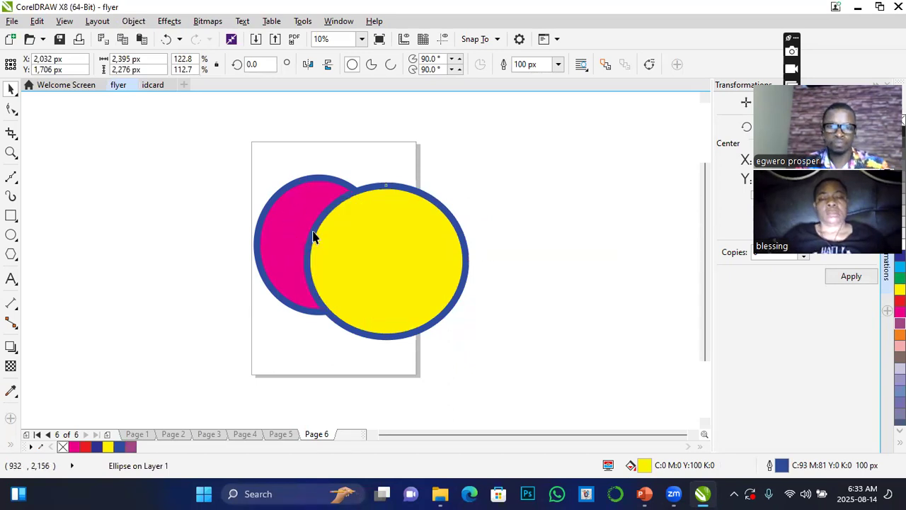
Send the large yellow ellipse to the back of the layer, and undo that order change.
left_click(135, 21)
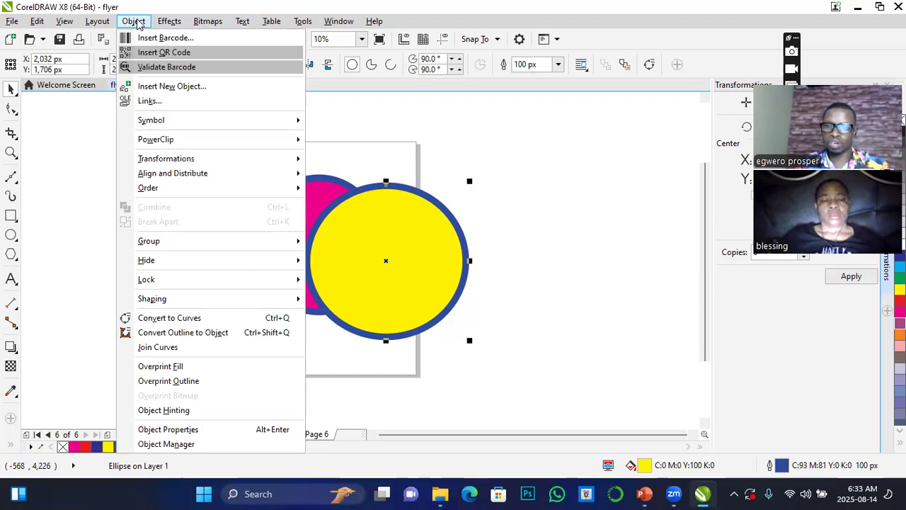
mouse_move(155, 198)
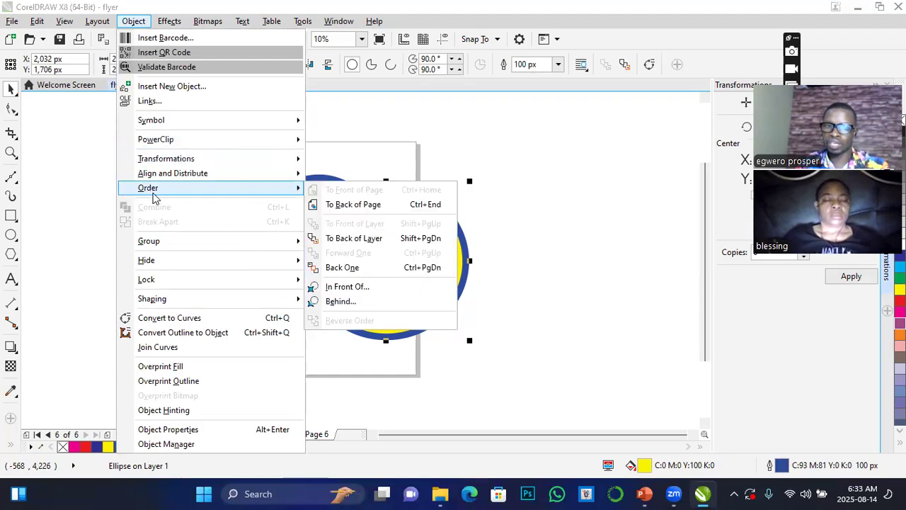
left_click(363, 244)
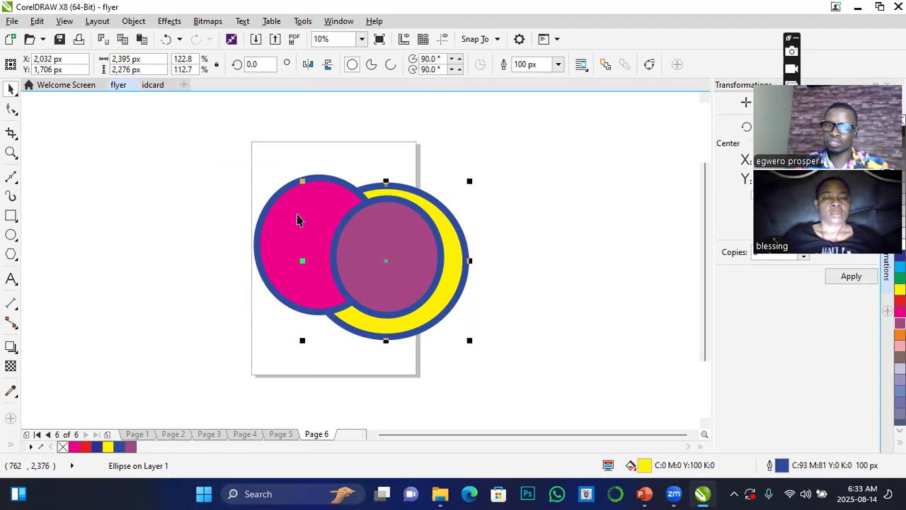
key("ctrl+z")
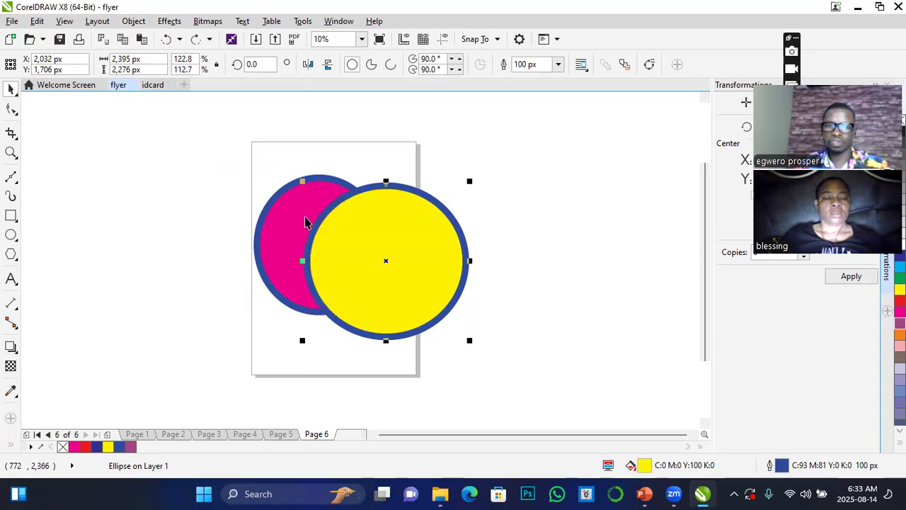
left_click(138, 24)
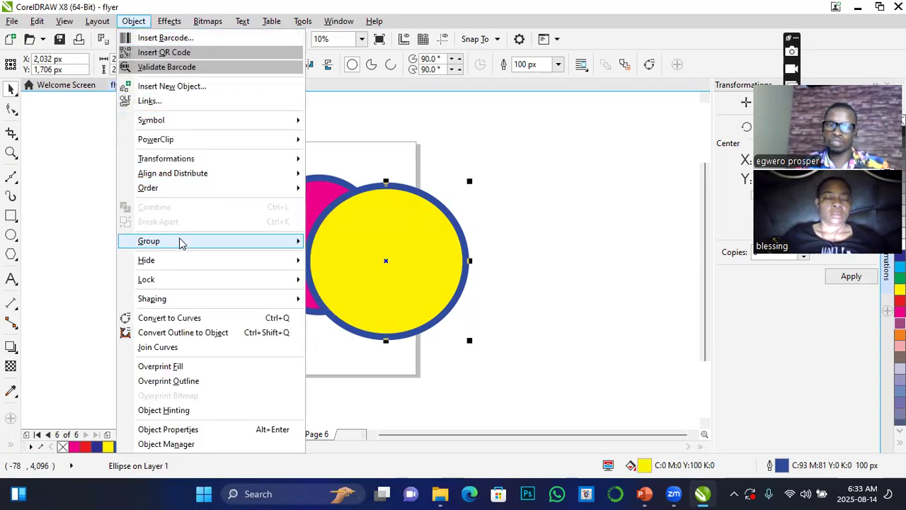
mouse_move(148, 188)
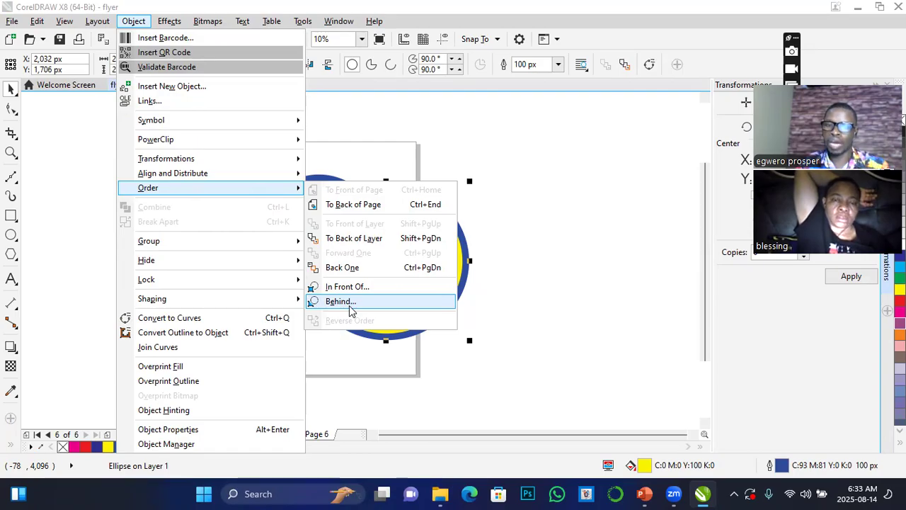
left_click(590, 167)
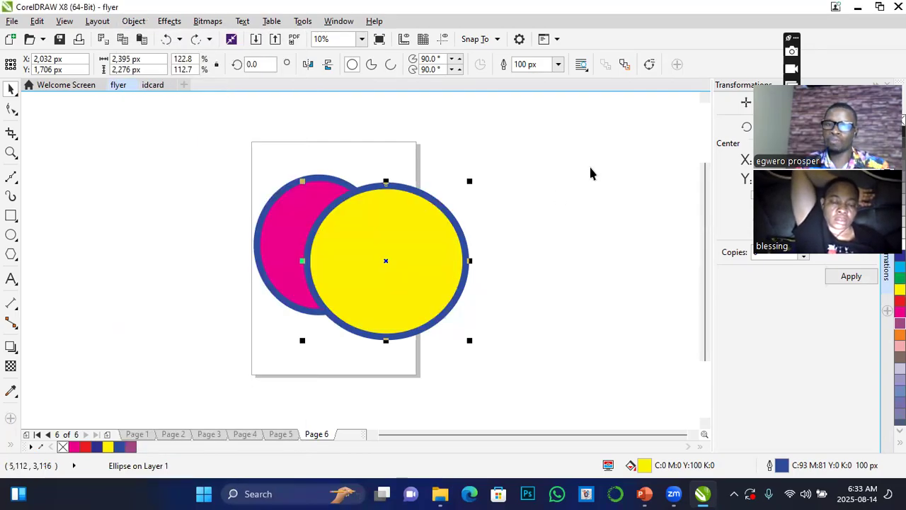
Move the yellow ellipse to about X 2,762 px, Y 1,486 px, and order it behind the purple ellipse.
left_click_drag(410, 238, 458, 253)
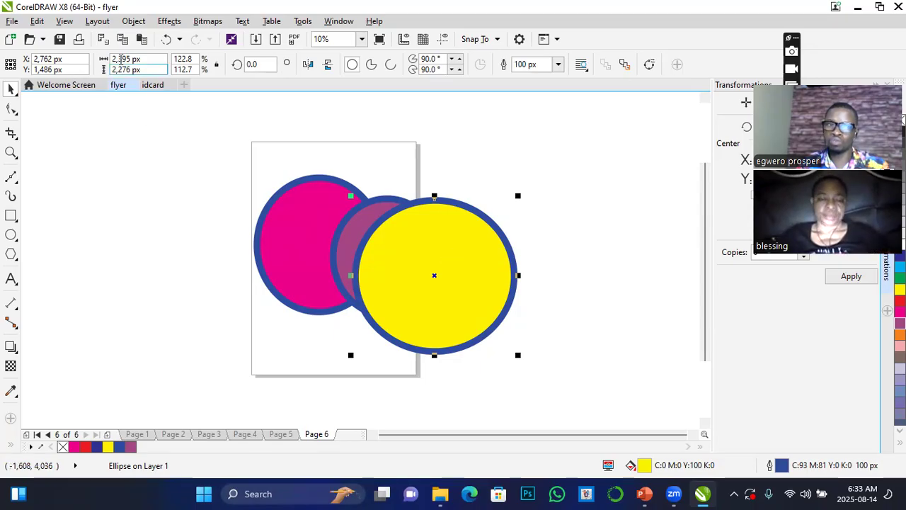
left_click(133, 20)
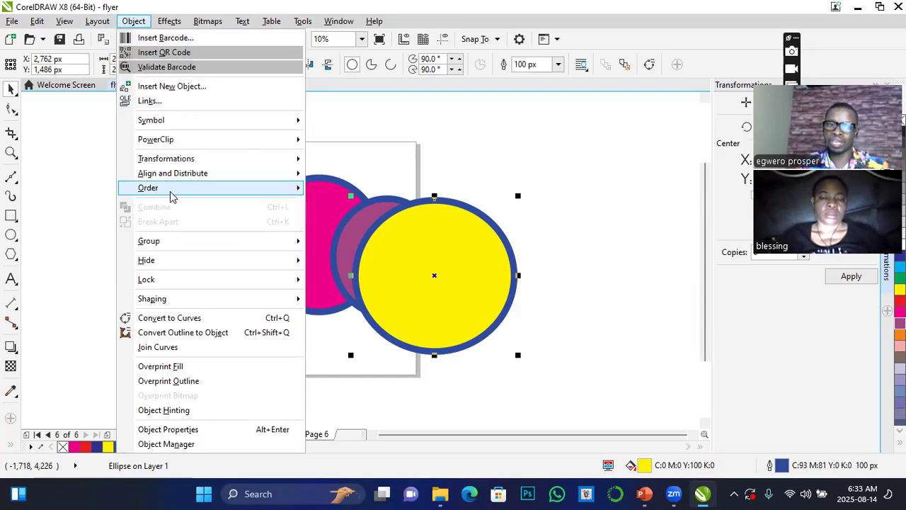
mouse_move(270, 190)
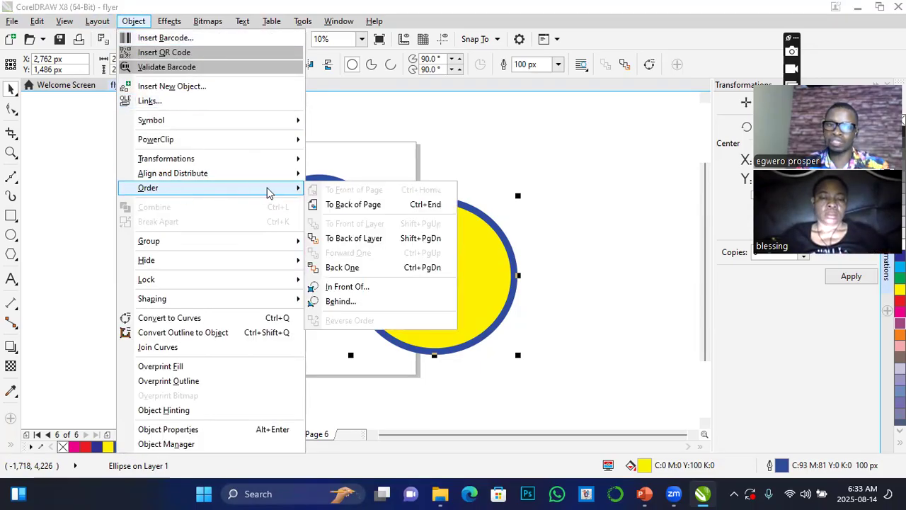
left_click(350, 301)
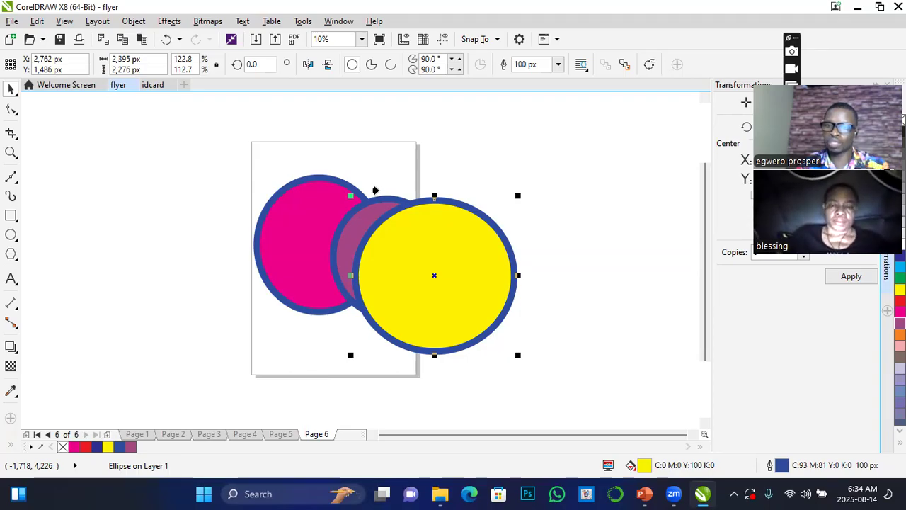
left_click(343, 243)
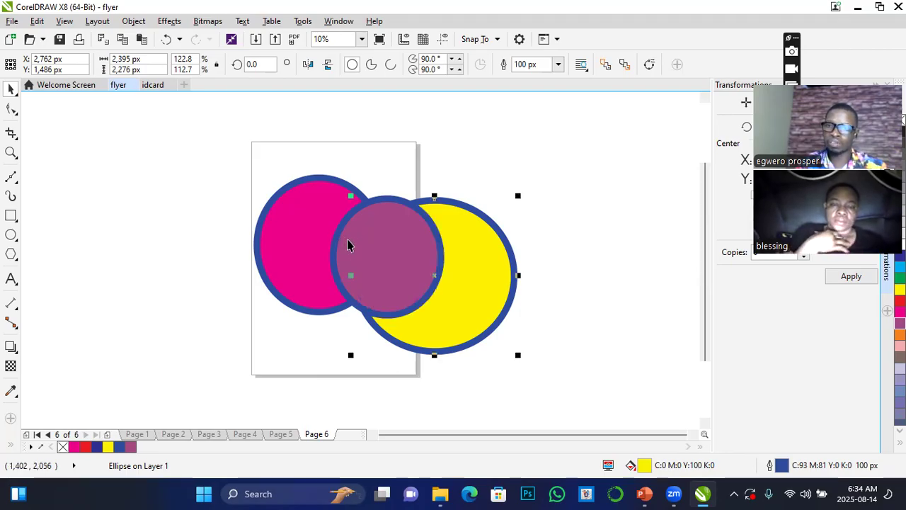
Move the yellow ellipse to about X 2,075 px, Y 1,776 px, centred behind the purple ellipse, and deselect it.
left_click_drag(491, 271, 446, 240)
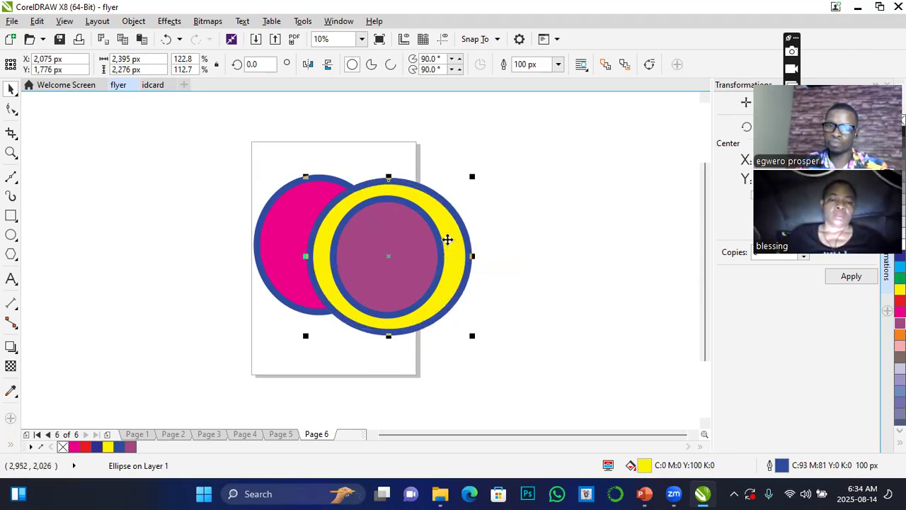
left_click(567, 174)
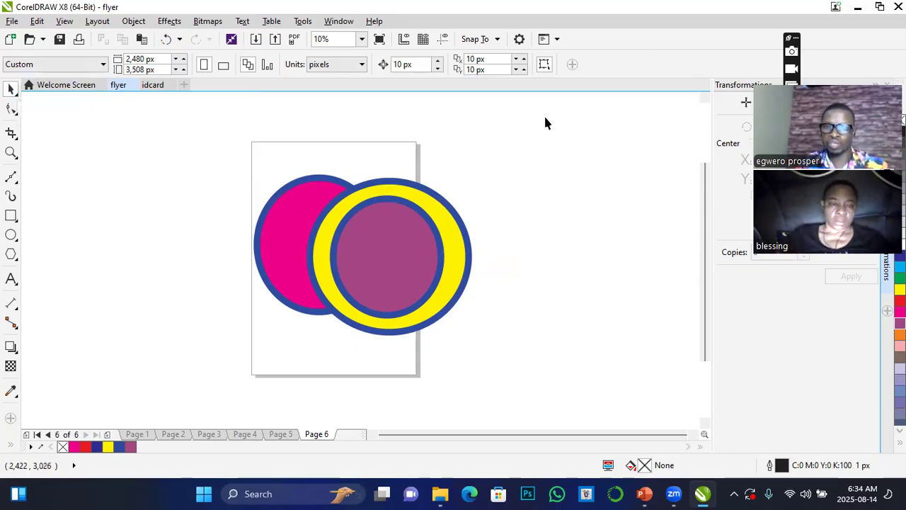
Draw a rectangle about 2,520 by 1,580 px in the empty space right of the page and rotate it about 24.7 degrees.
key("F10")
left_click(11, 216)
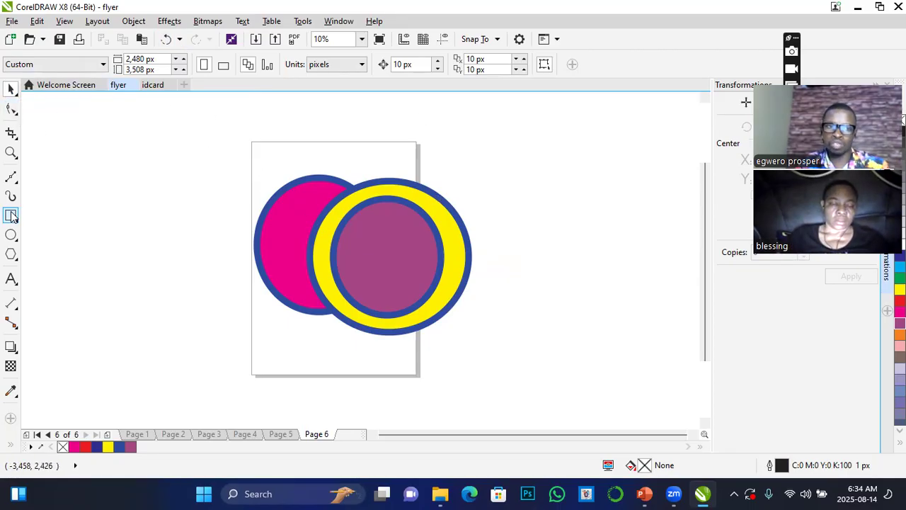
left_click_drag(516, 175, 684, 281)
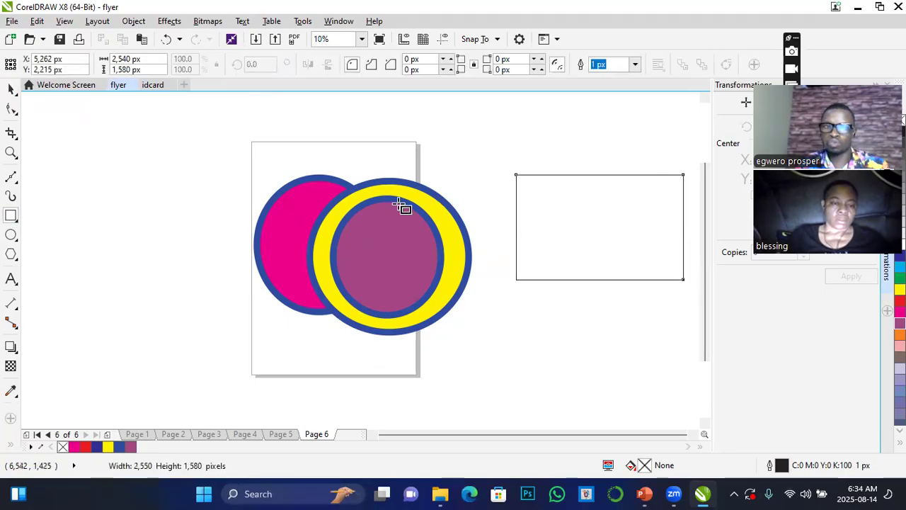
left_click(11, 90)
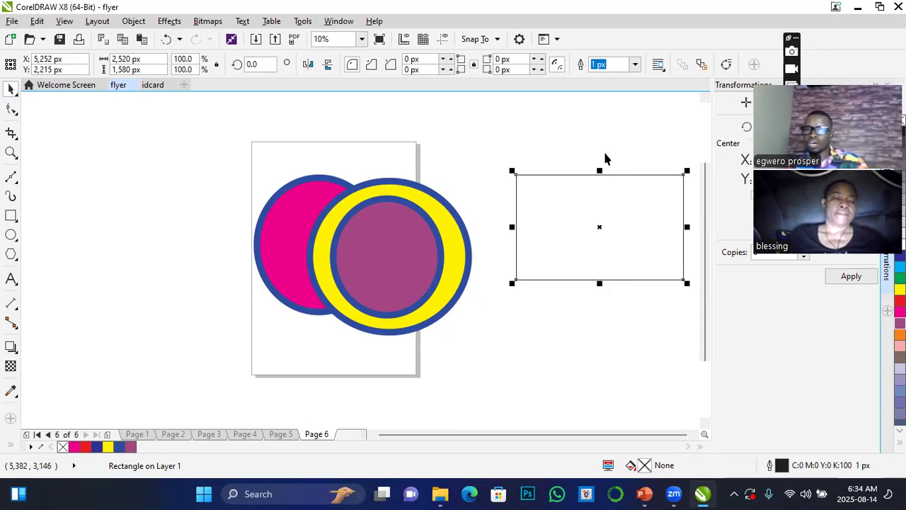
left_click(596, 205)
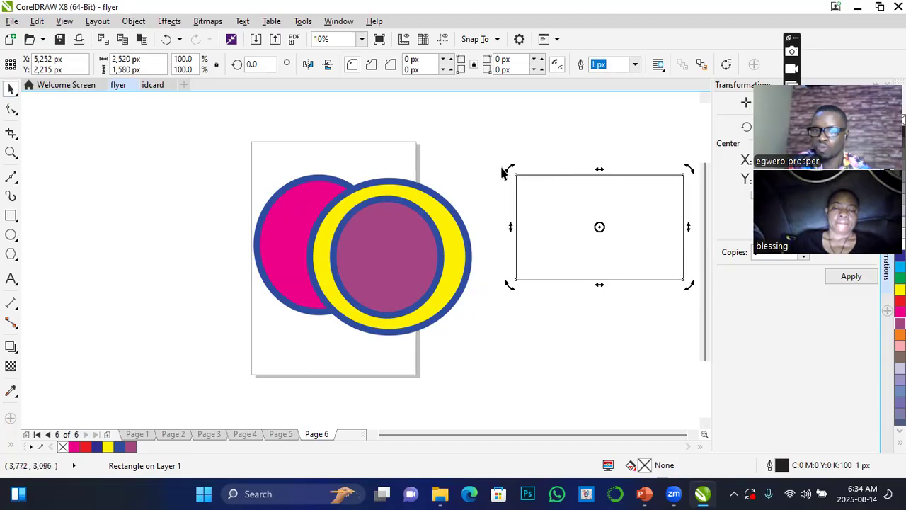
left_click_drag(688, 170, 630, 178)
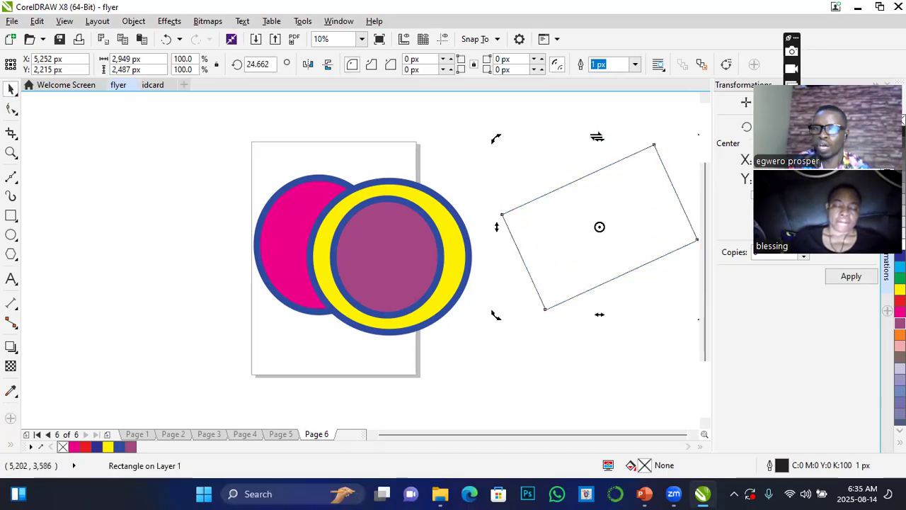
Make two skewed copies of the rotated rectangle in the area around the page's left edge.
left_click_drag(602, 136, 154, 259)
left_click(180, 277)
left_click_drag(186, 219, 324, 247)
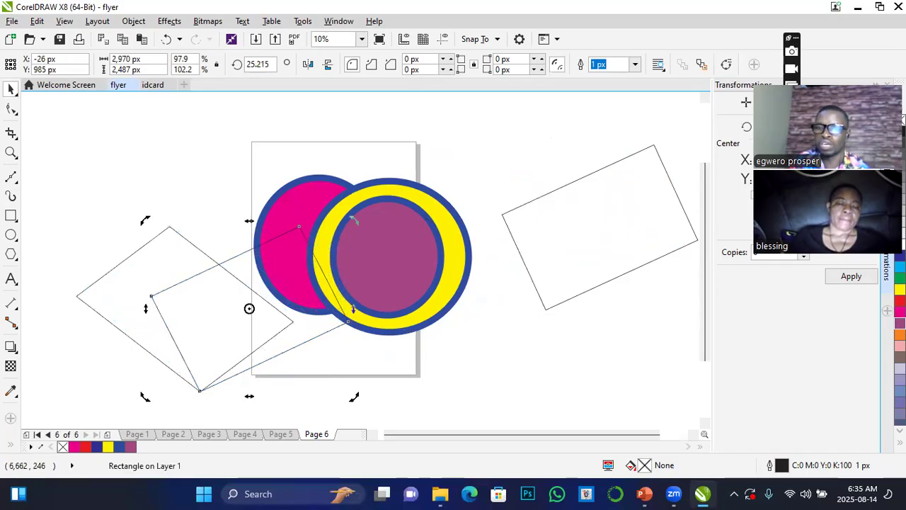
Fill the front skewed rectangle with purple and the one behind it with yellow.
left_click(900, 324)
left_click(170, 270)
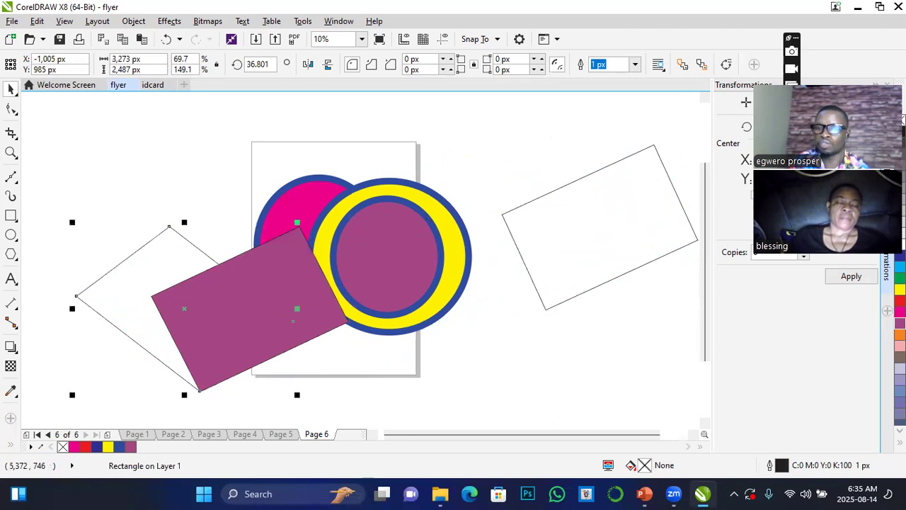
left_click(900, 289)
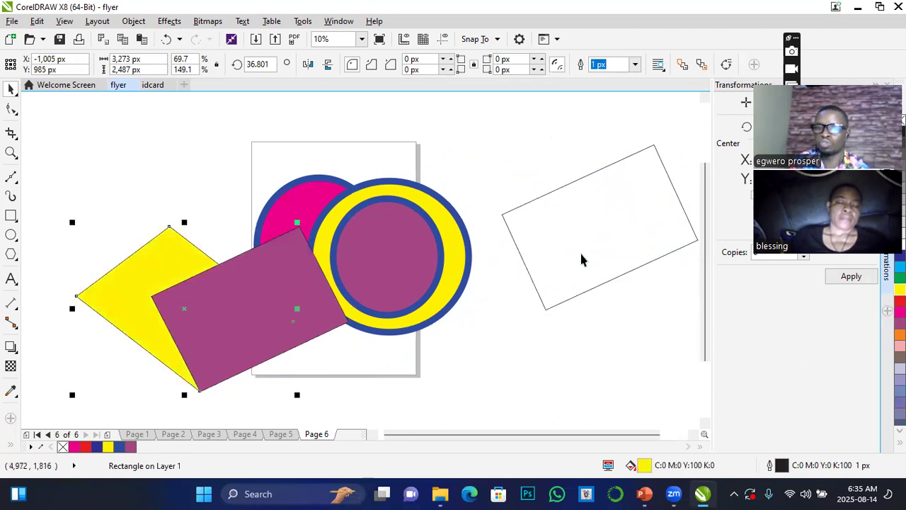
Delete the unfilled rotated rectangle and the purple and yellow skewed rectangles.
left_click(545, 258)
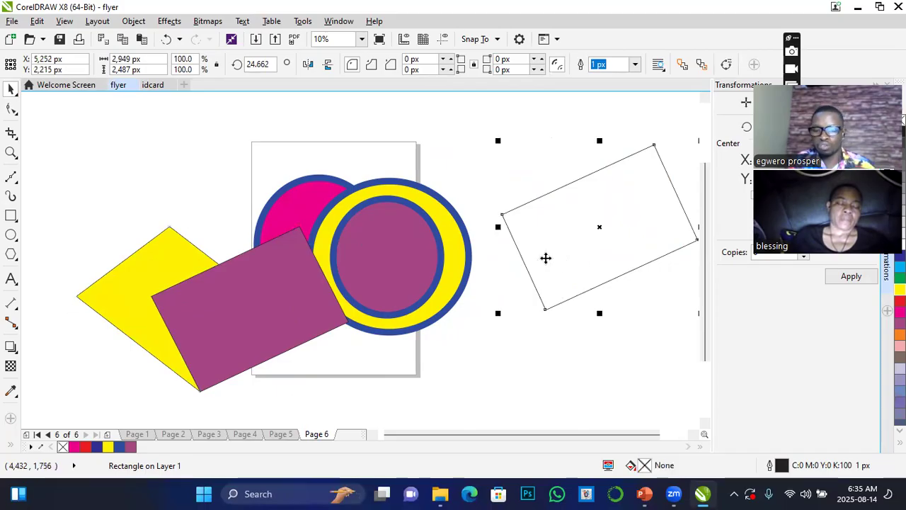
key("Delete")
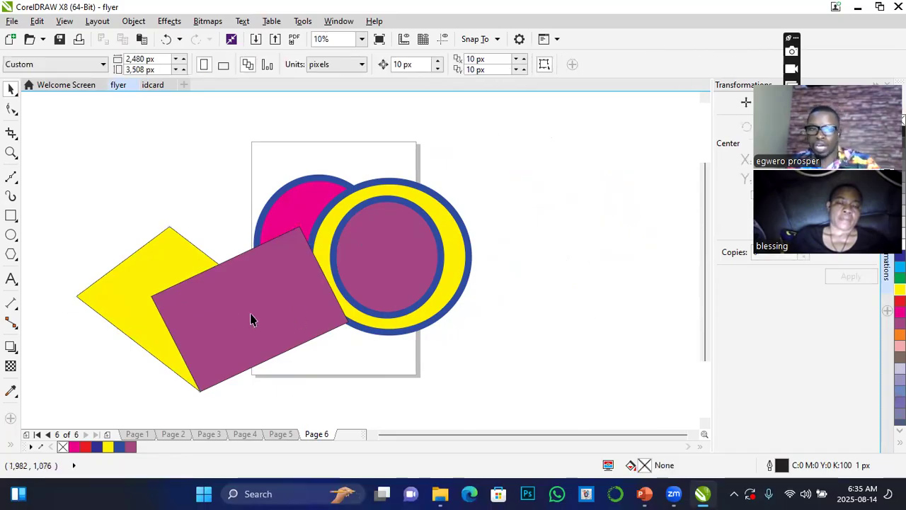
left_click(232, 318)
key("Delete")
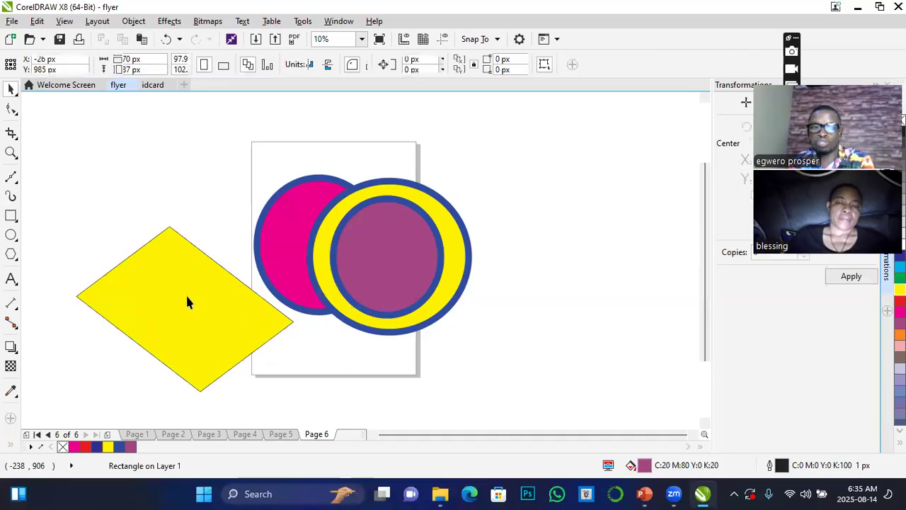
left_click(186, 300)
key("Delete")
Duplicate the magenta ellipse to the right of the page and widen the copy to about 2,262 by 2,020 px.
left_click(14, 112)
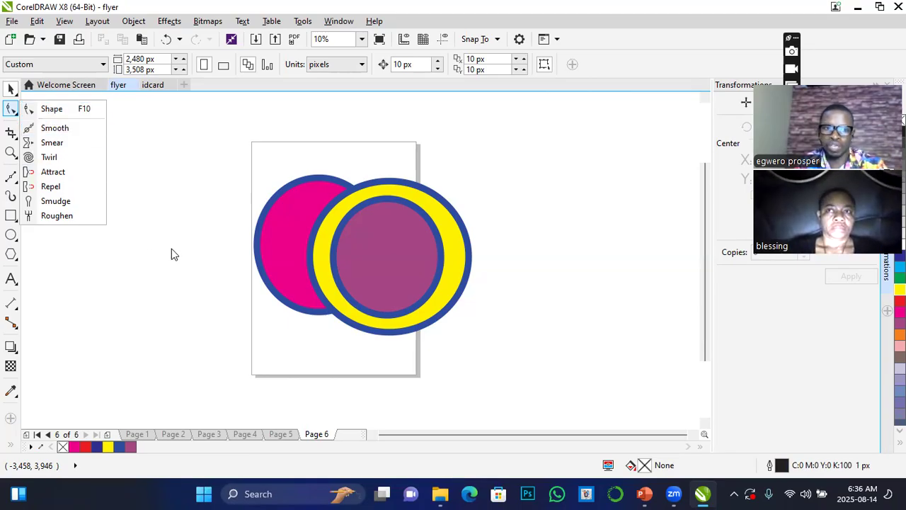
left_click(291, 237)
left_click(290, 231)
left_click_drag(292, 228, 559, 238)
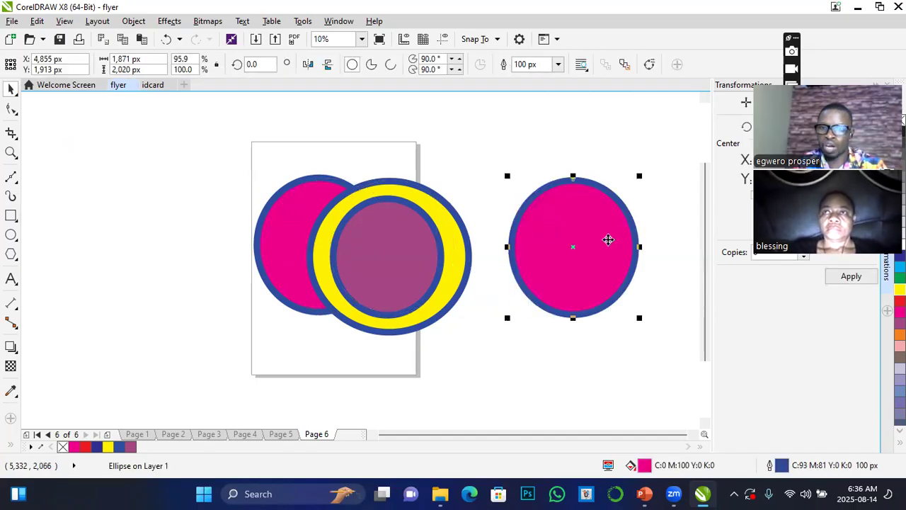
left_click_drag(635, 247, 664, 246)
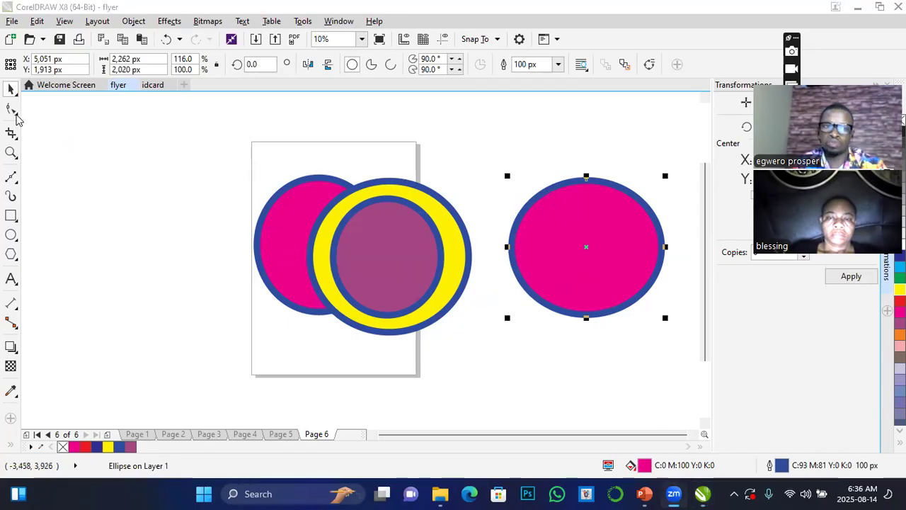
Draw an unfilled ellipse about 3,070 by 2,930 px over the page's left edge, centred at about X -1,203 px, Y 1,910 px.
left_click(16, 115)
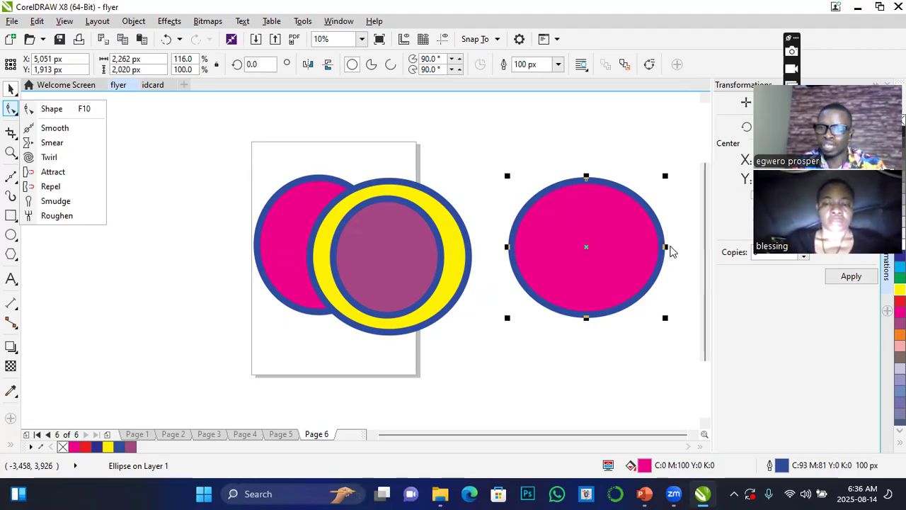
left_click(10, 235)
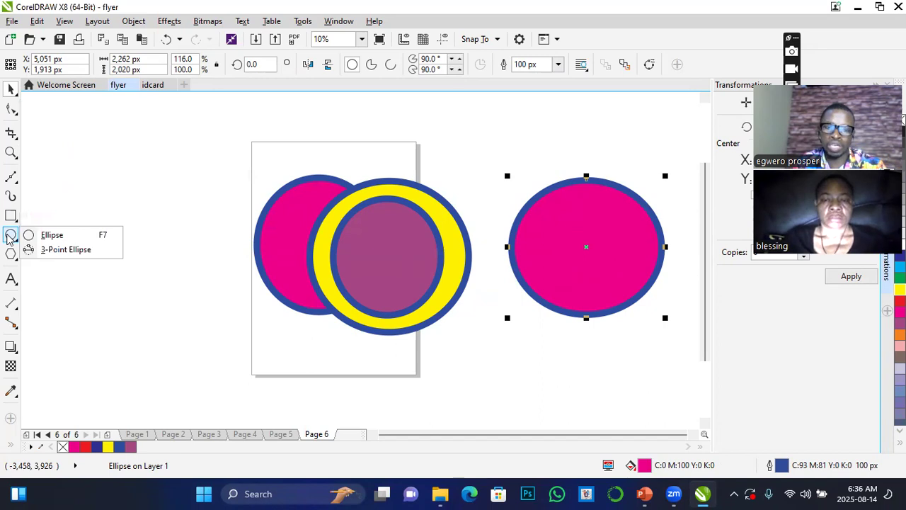
left_click(52, 234)
left_click_drag(171, 247, 275, 347)
left_click(11, 90)
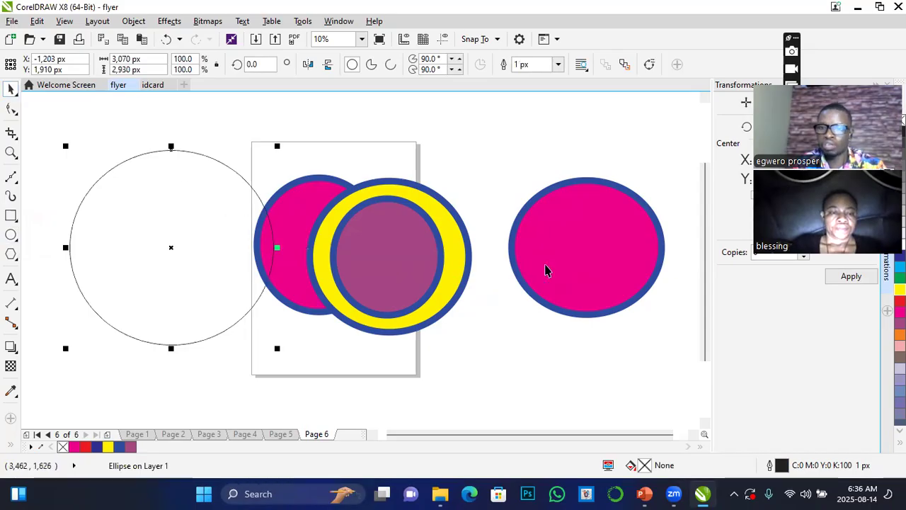
Try to reshape the magenta copy with the Shape tool into a pie running from 90 to about 5.4 degrees.
left_click(570, 252)
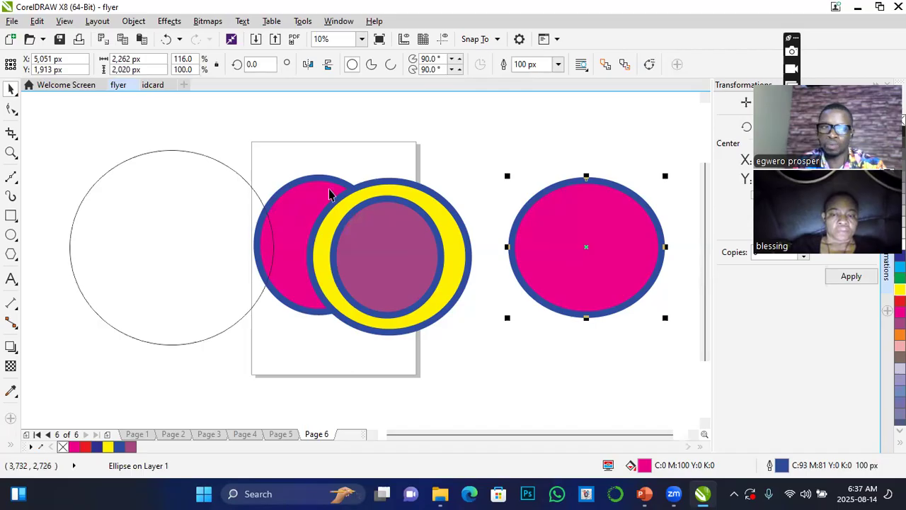
left_click(11, 109)
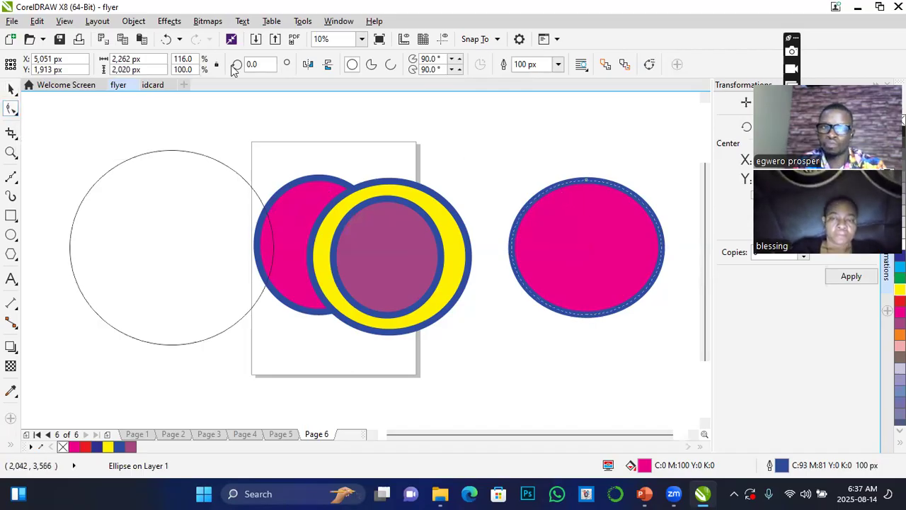
left_click(11, 87)
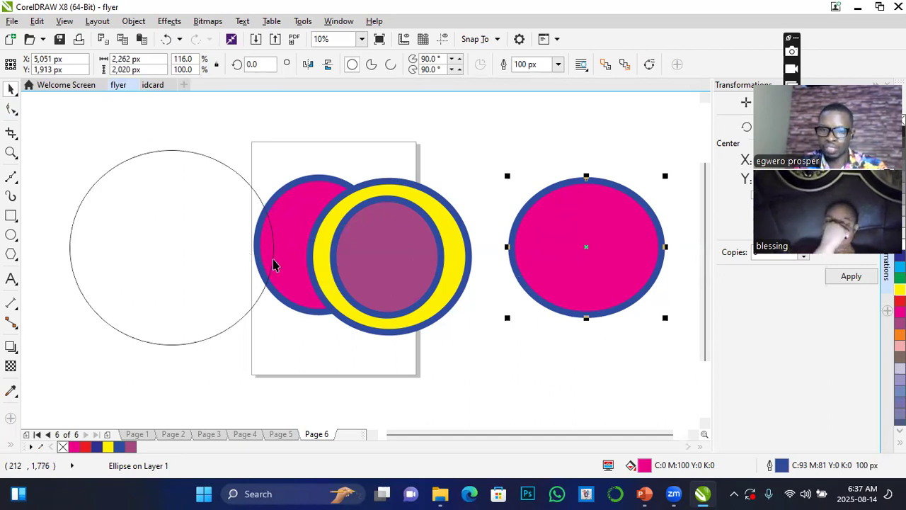
left_click(12, 108)
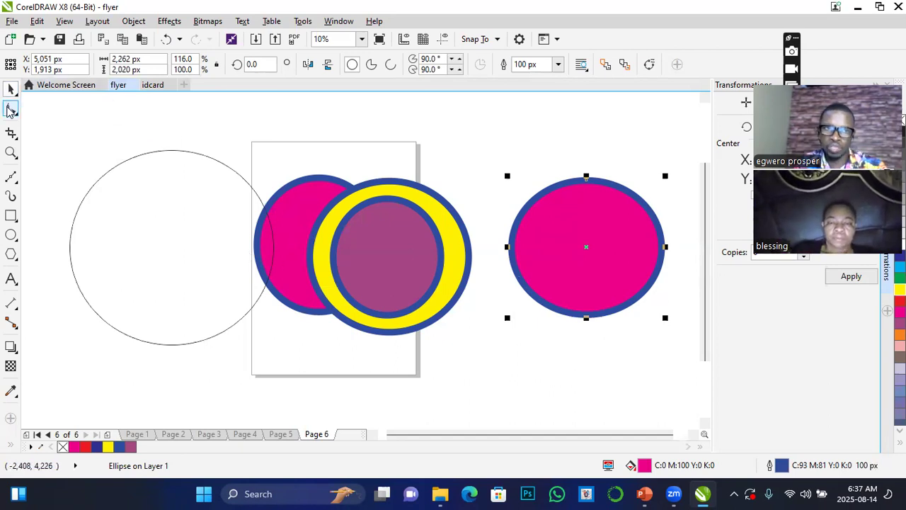
left_click_drag(586, 180, 575, 280)
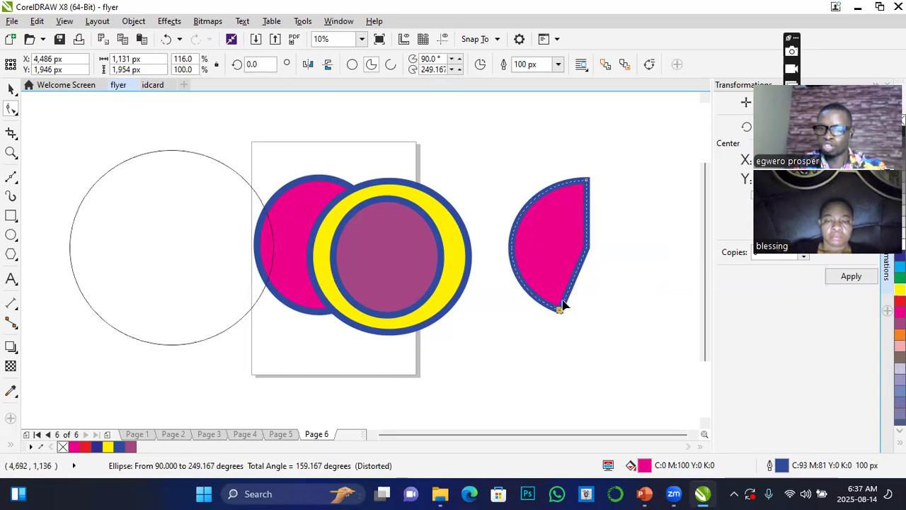
left_click_drag(568, 318, 643, 242)
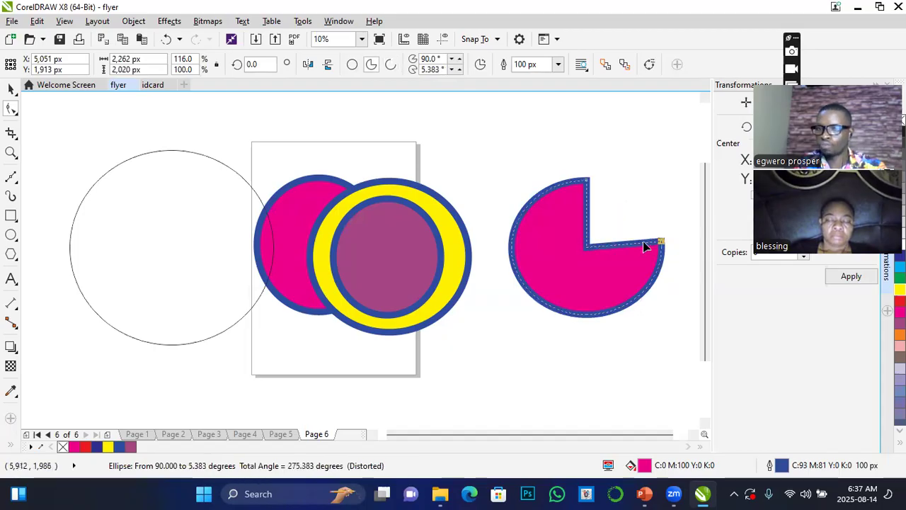
Undo the pie reshaping of the magenta copy to restore the full ellipse.
key("ctrl+z")
key("ctrl+z")
key("ctrl+z")
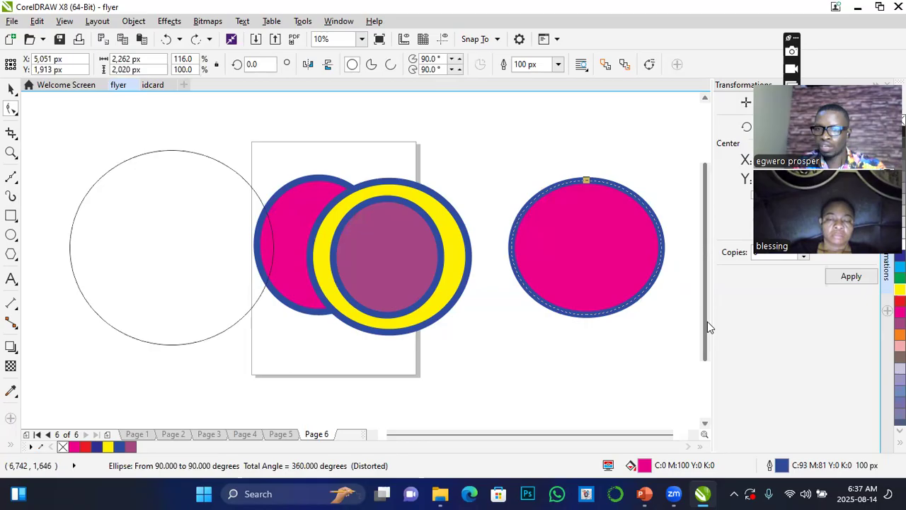
Convert the magenta copy to curves and pull its top node down near the bottom edge to form a crescent.
left_click(131, 22)
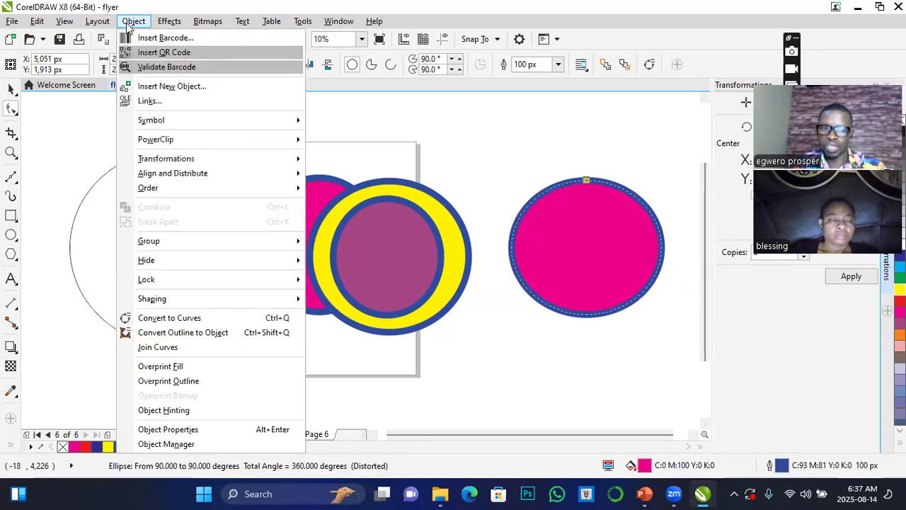
left_click(174, 324)
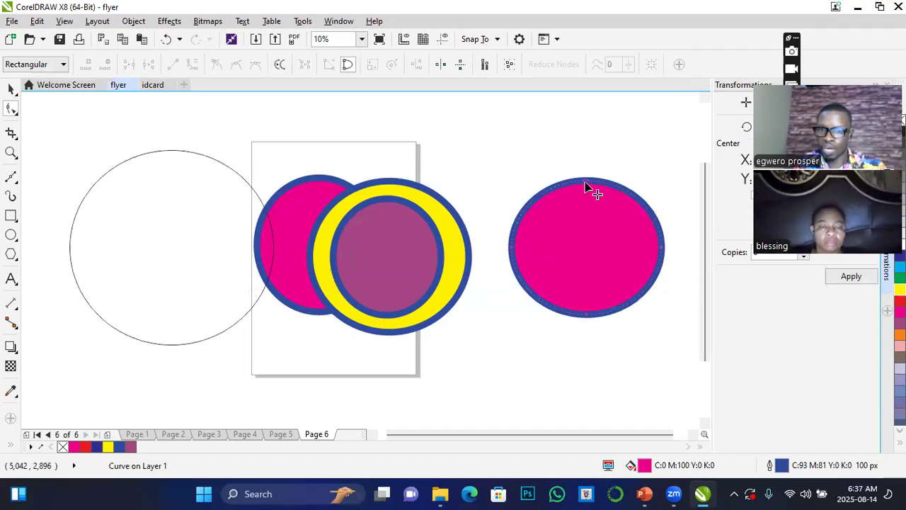
left_click_drag(585, 186, 585, 296)
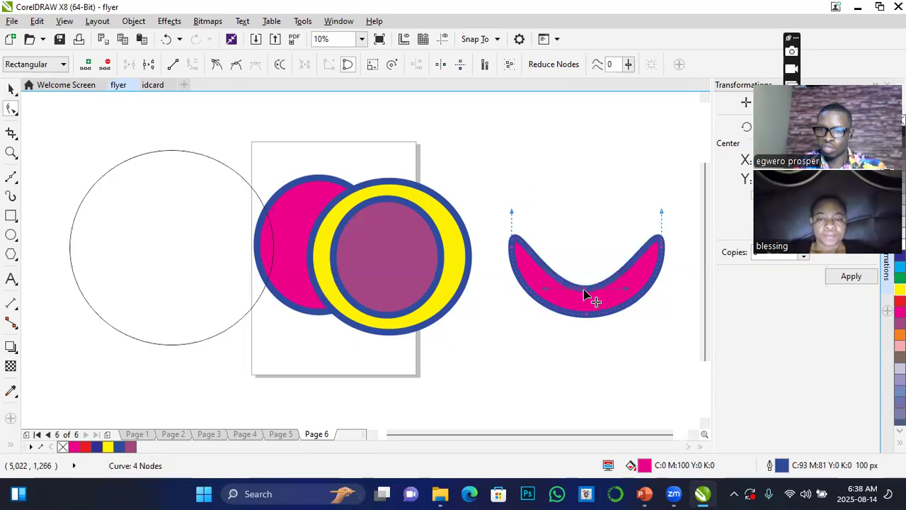
Reshape the magenta crescent by tilting its right node's handle, raising its upper left curve and pulling an added upper right node upward.
left_click_drag(660, 211, 607, 223)
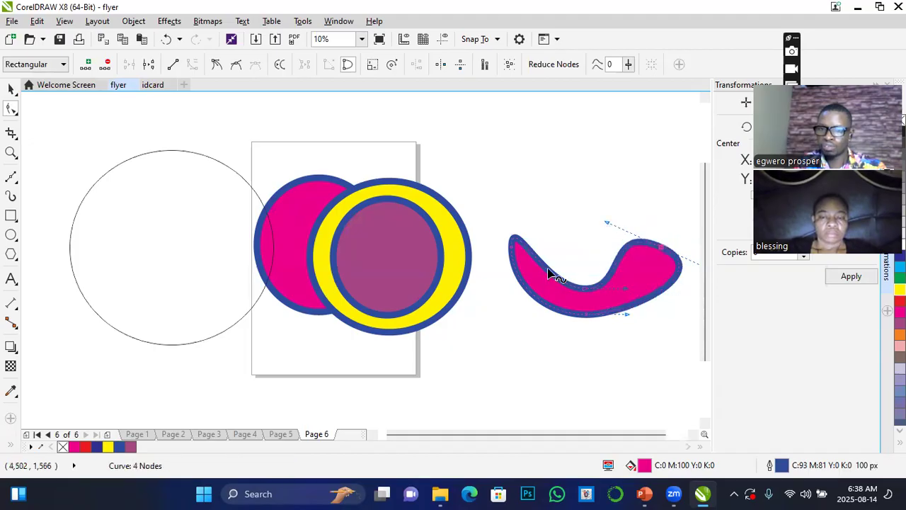
left_click_drag(551, 274, 572, 237)
double_click(625, 248)
left_click_drag(626, 250, 622, 233)
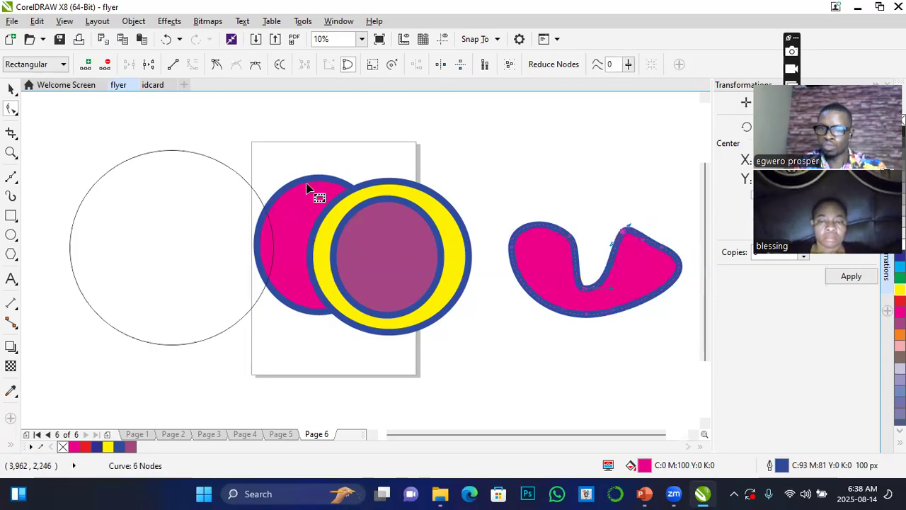
left_click(11, 89)
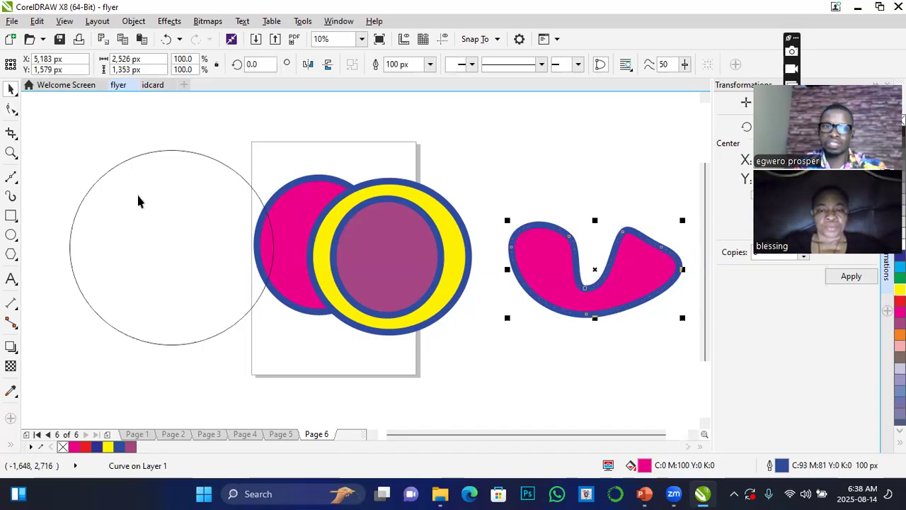
Draw a rectangle about 2,140 by 3,460 px against the page's left edge, overlapping the unfilled ellipse.
left_click(10, 215)
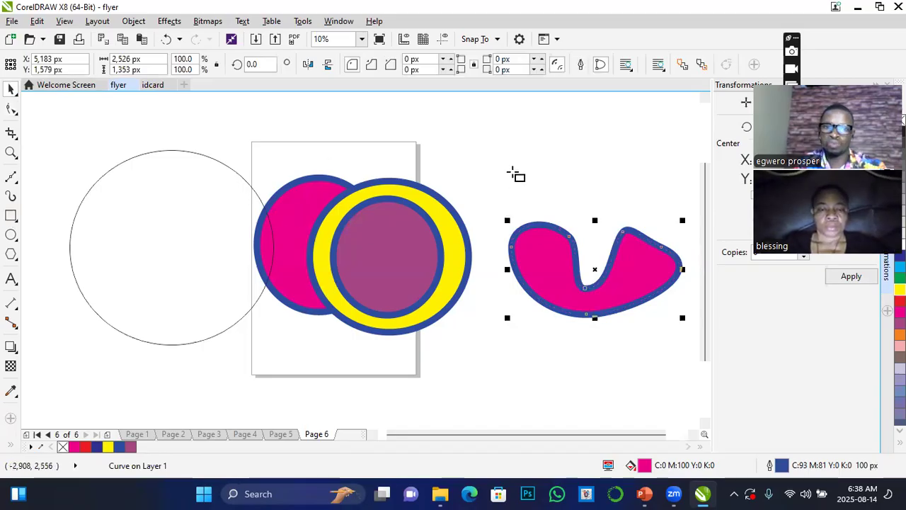
left_click(64, 135)
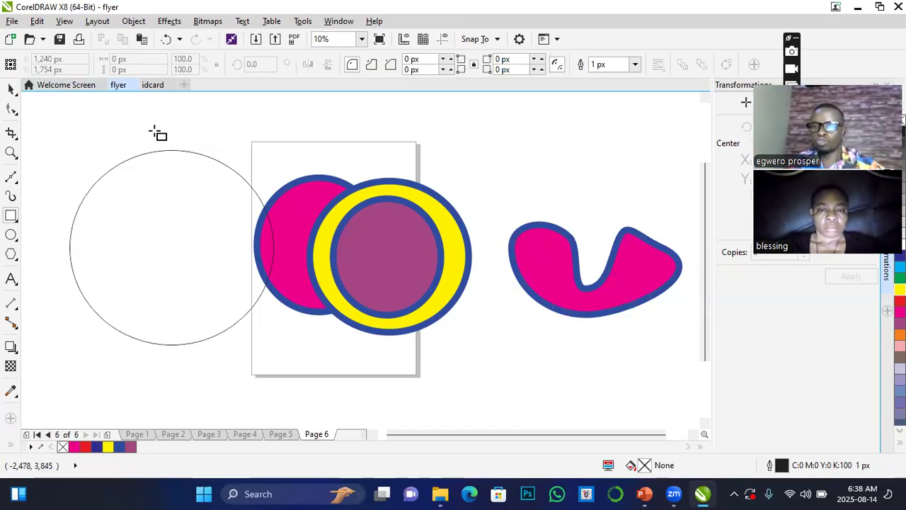
mouse_move(109, 141)
left_mouse_down()
mouse_move(205, 322)
mouse_move(251, 373)
left_mouse_up()
left_click(11, 89)
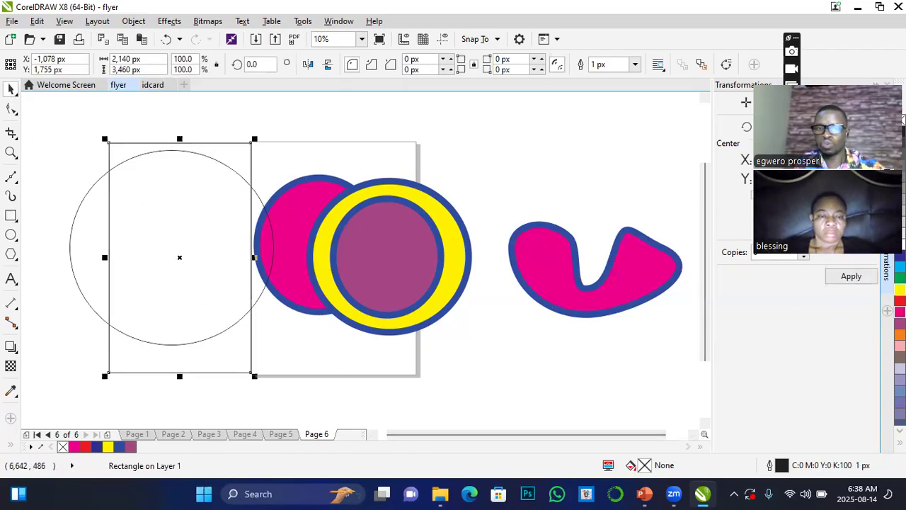
Fill the new rectangle with magenta and delete the unfilled ellipse behind it.
left_click(900, 313)
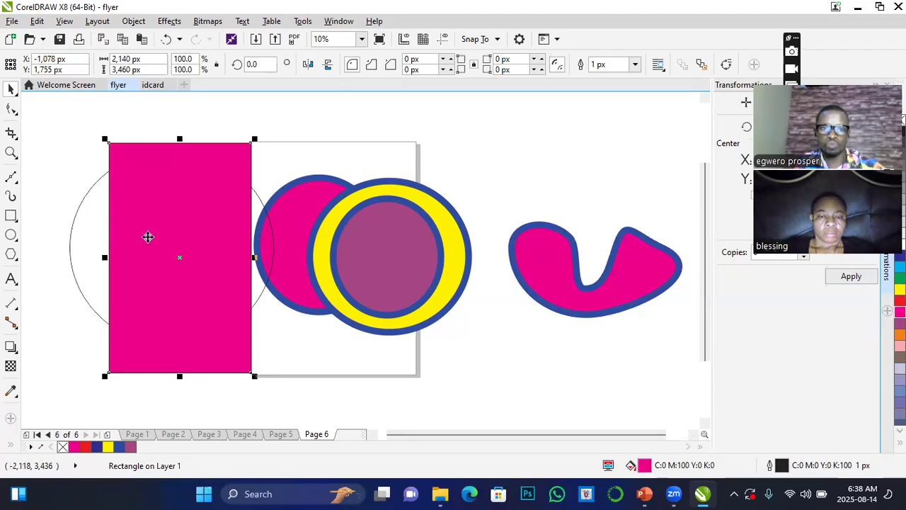
left_click(73, 247)
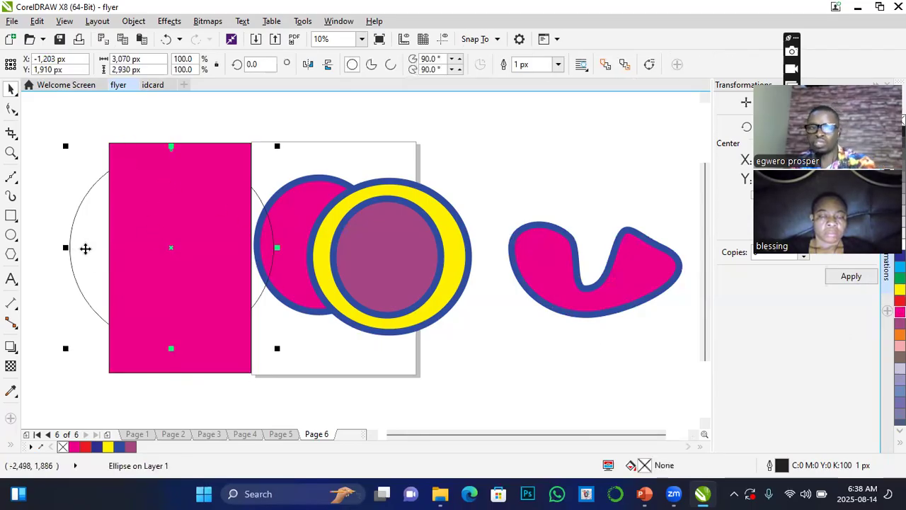
key("Delete")
Move the magenta rectangle up and clear of the page, and scale it down to about 1,701 by 2,750 px.
left_click_drag(182, 256, 167, 225)
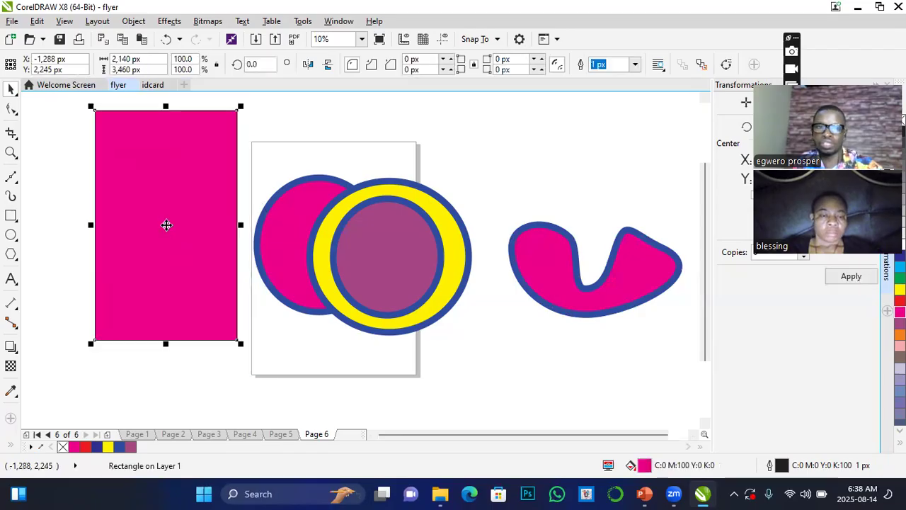
left_click_drag(241, 107, 217, 157)
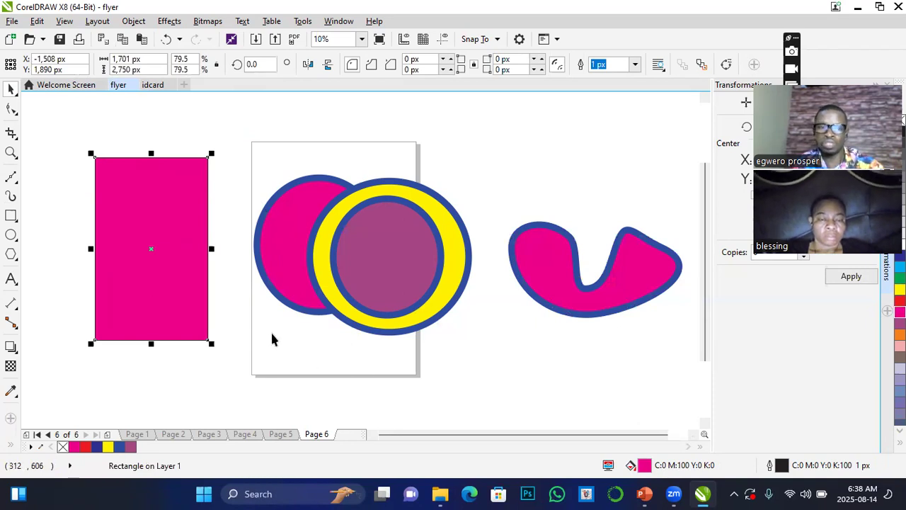
Try rounding all four corners of the magenta rectangle to 400 px with the Shape tool, and undo the rounding.
left_click(13, 107)
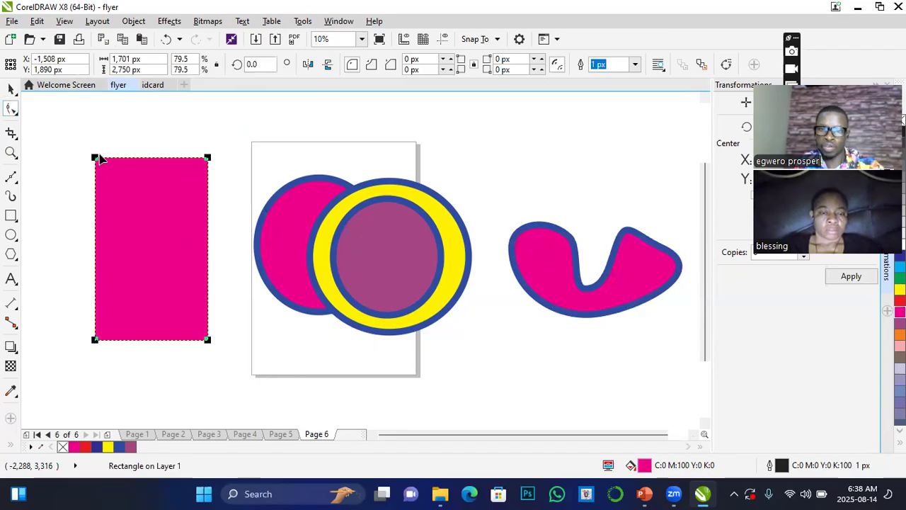
left_click_drag(95, 159, 112, 186)
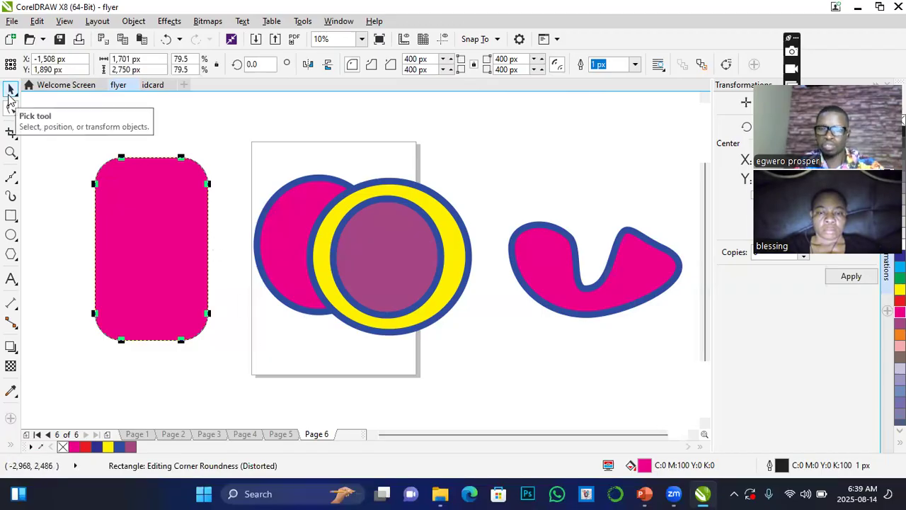
key("ctrl+z")
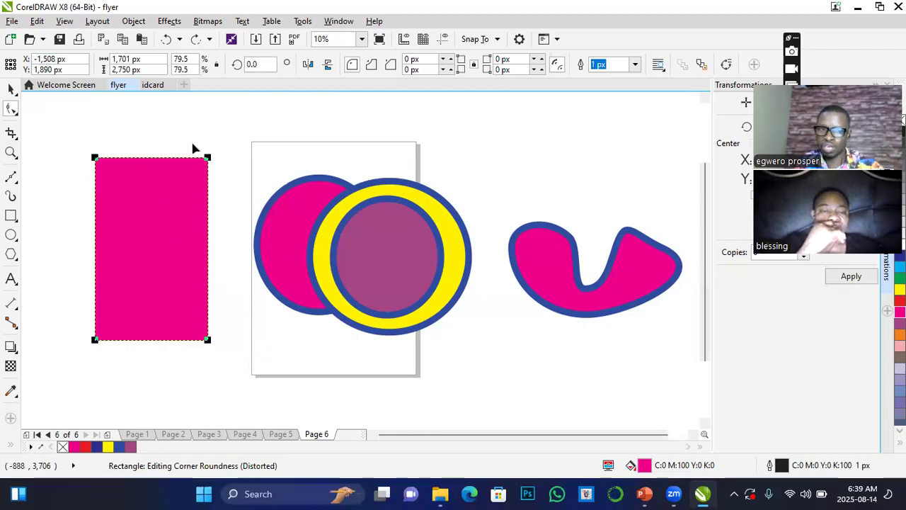
Round only the magenta rectangle's upper left and lower right corners to 850 px, and move it over the circles on the page.
left_click(94, 157)
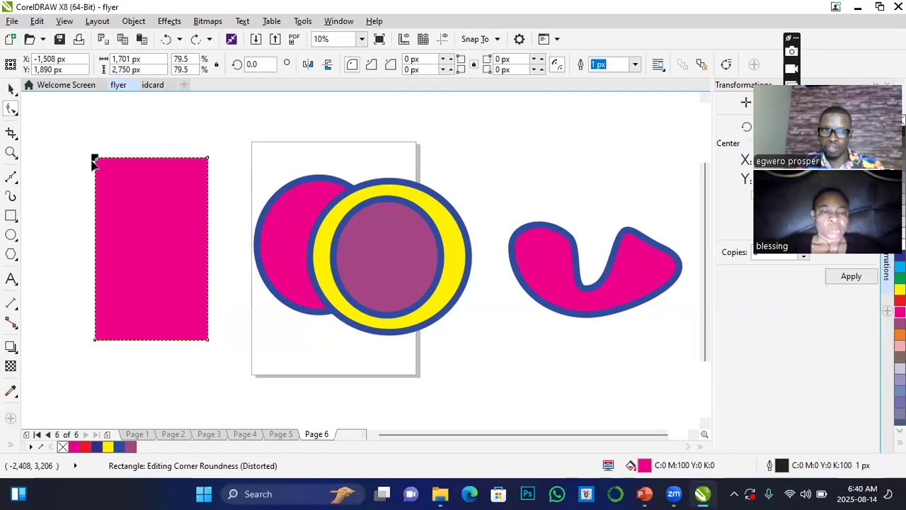
left_click_drag(96, 161, 136, 219)
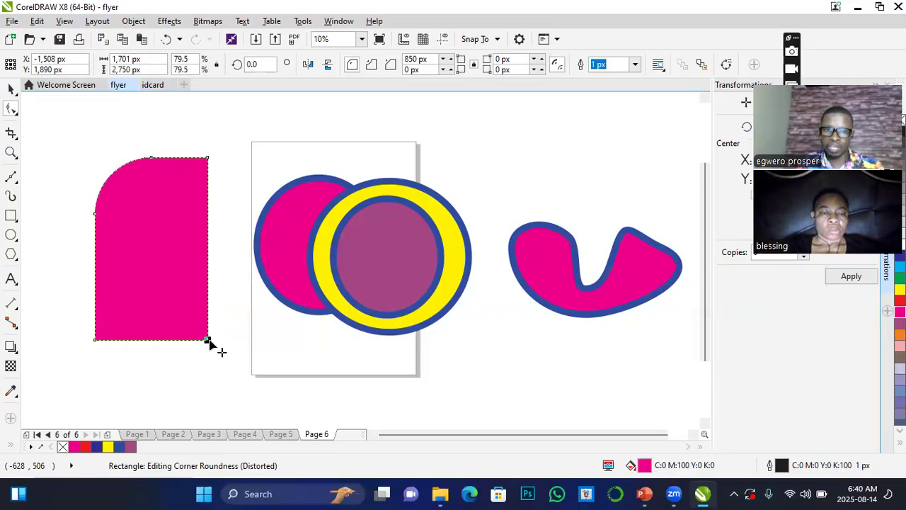
left_click_drag(207, 342, 175, 284)
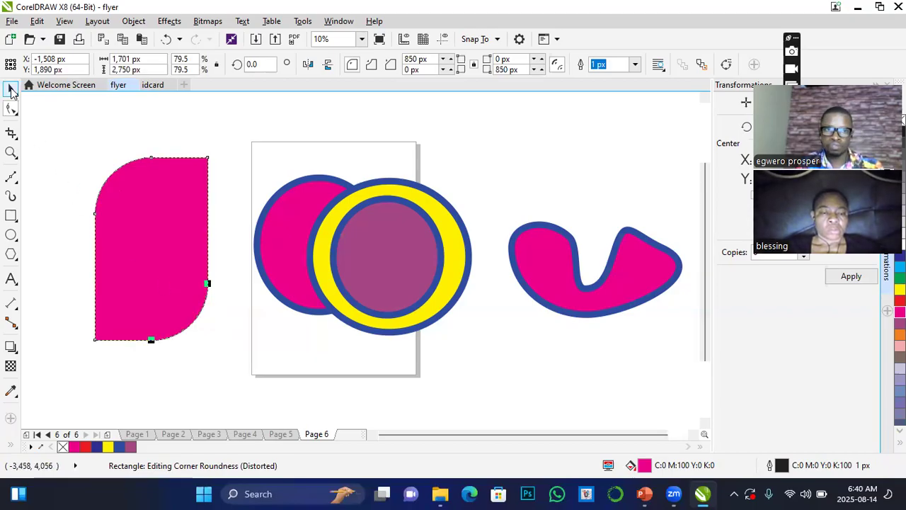
left_click(11, 88)
left_click_drag(125, 210, 263, 217)
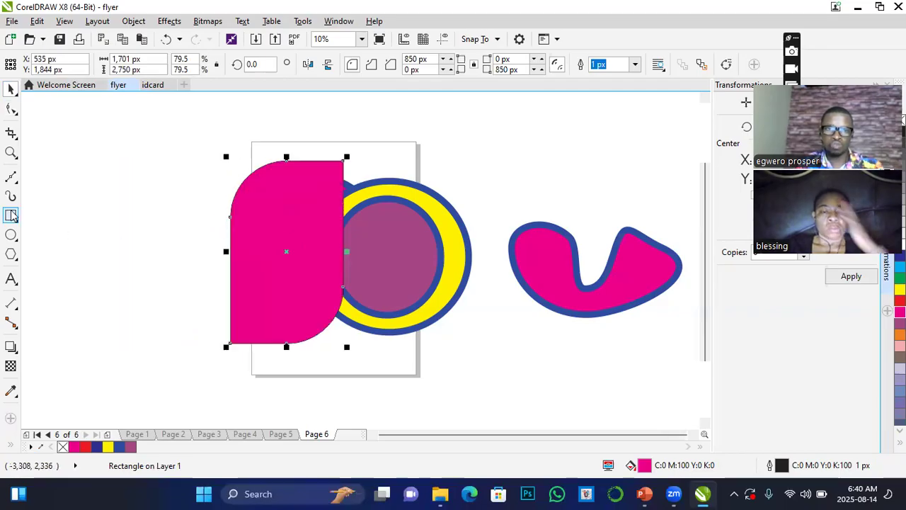
Draw a rectangle about 1,710 by 2,990 px in the empty area left of the page and fill it red.
left_click(12, 216)
left_click_drag(65, 134, 183, 333)
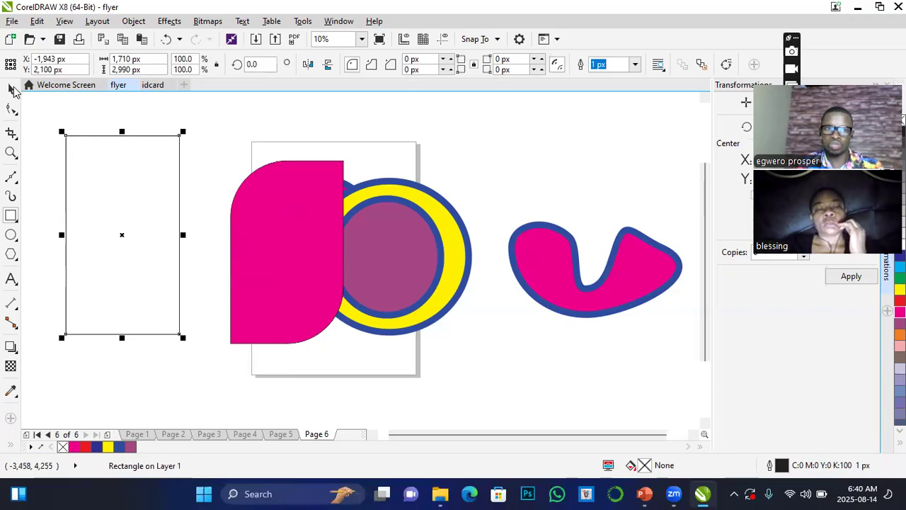
left_click(85, 447)
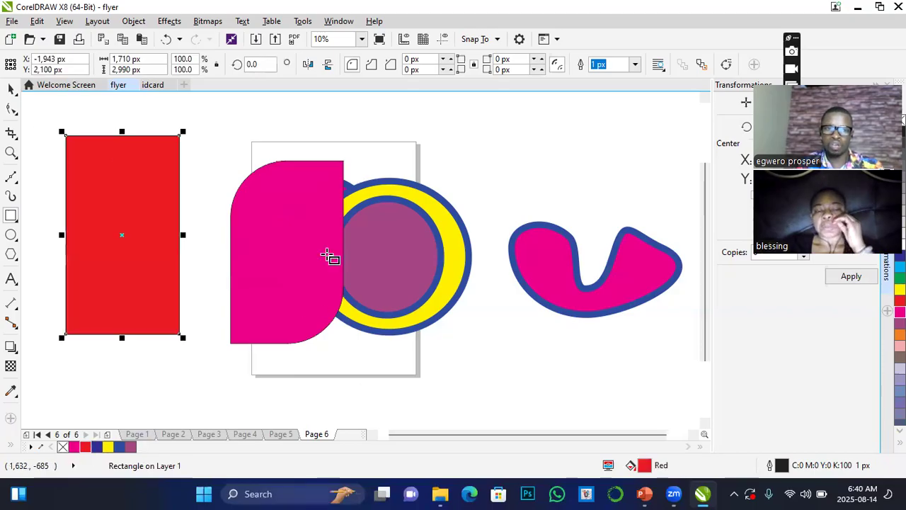
left_click(9, 86)
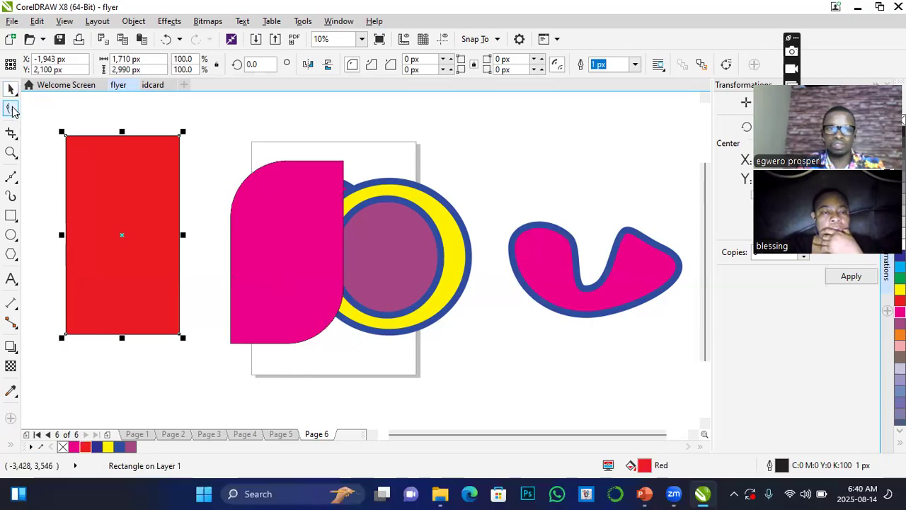
Convert the red rectangle to curves for node editing with the Shape tool.
left_click(11, 107)
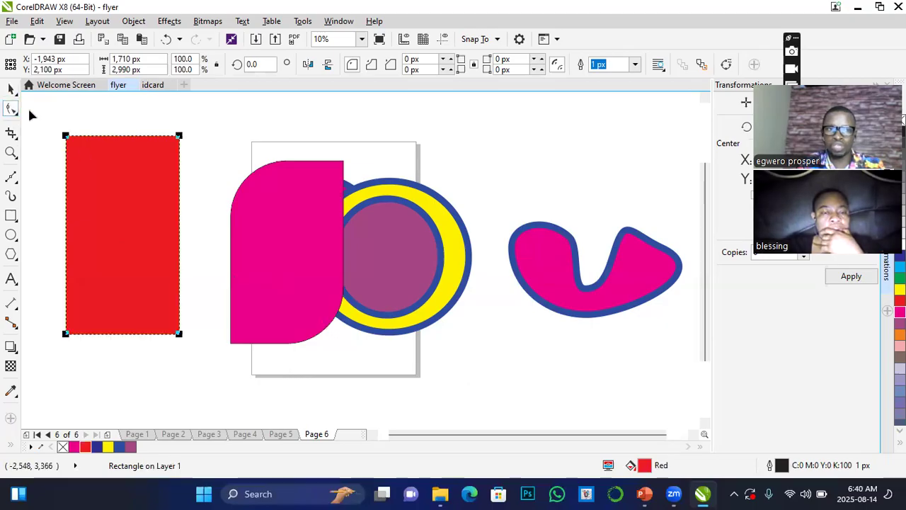
left_click(133, 21)
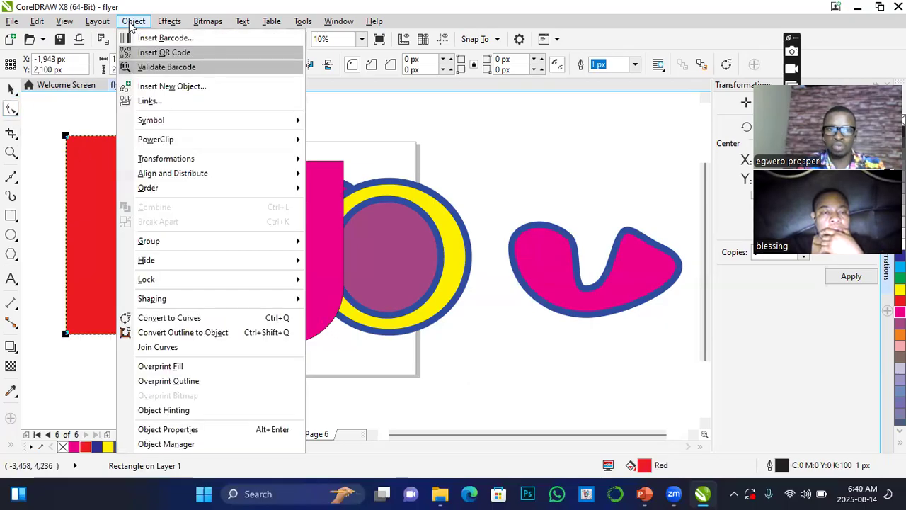
left_click(169, 318)
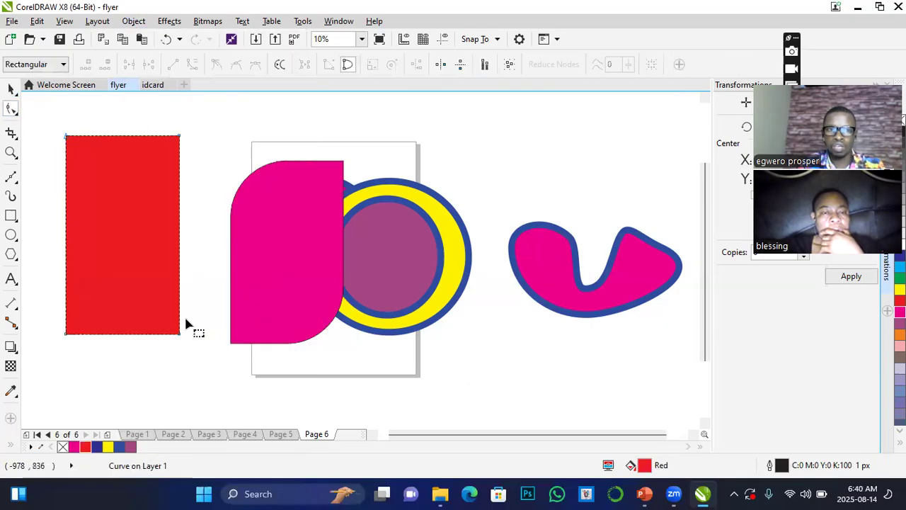
Delete the red shape's upper right node and move its remaining top node to the middle to form a triangle.
left_click(179, 136)
key("Delete")
left_click_drag(68, 139, 124, 144)
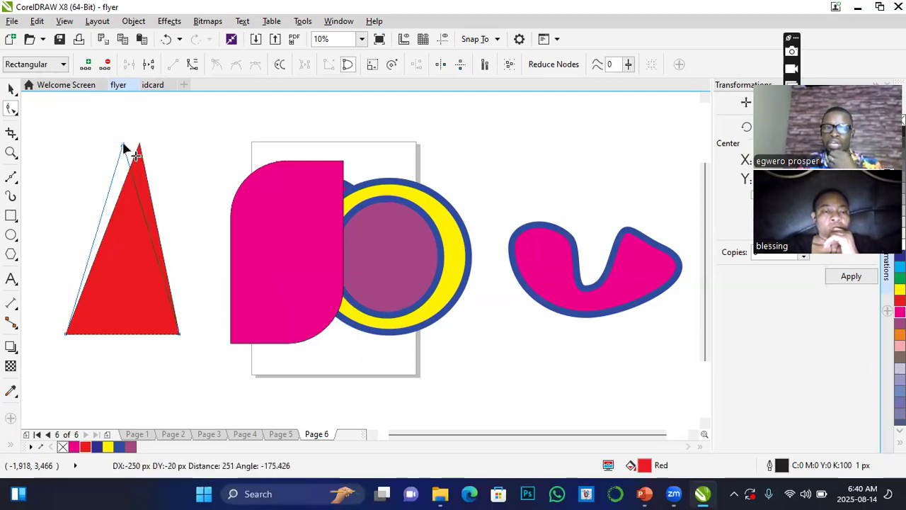
left_click_drag(124, 145, 125, 147)
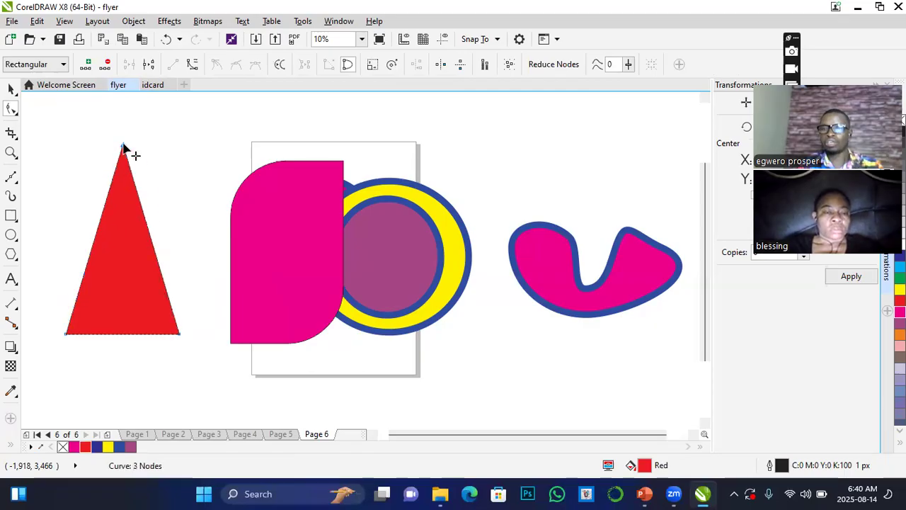
Add three nodes along the red triangle's right side, pulling the first deep inward and the ones below and above it outward to form a notch.
double_click(154, 252)
left_click_drag(154, 253, 108, 297)
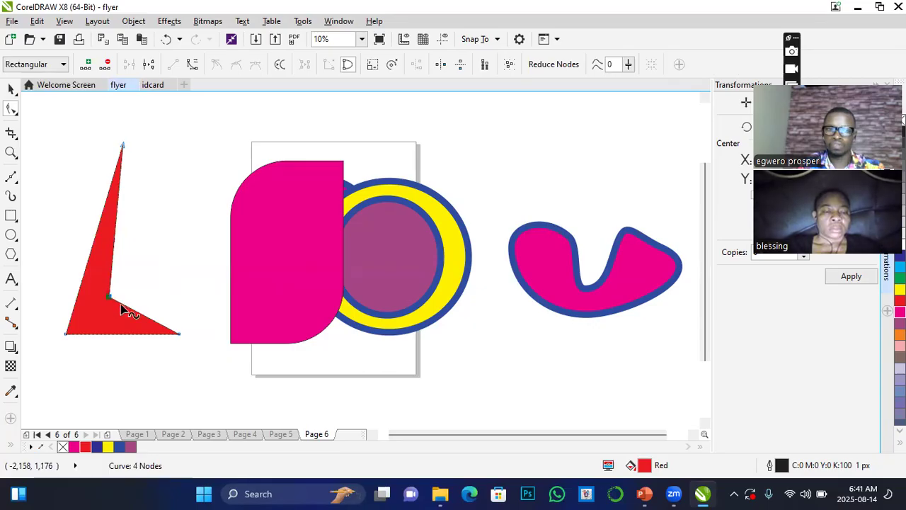
double_click(143, 315)
left_click_drag(144, 317, 166, 276)
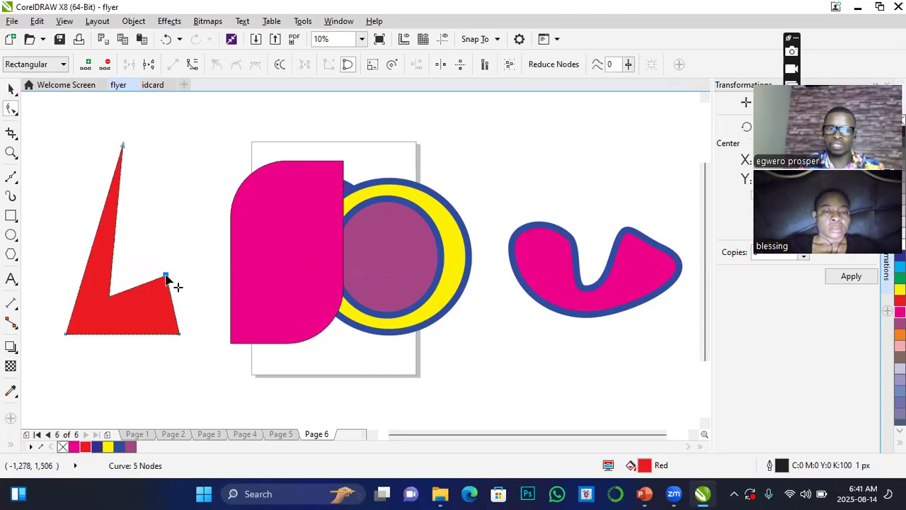
double_click(114, 236)
left_click_drag(115, 238, 142, 252)
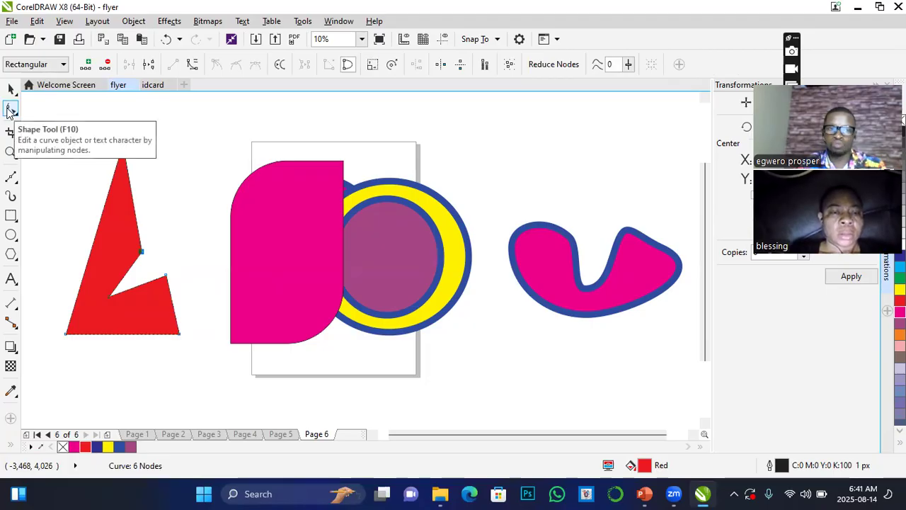
left_click(133, 22)
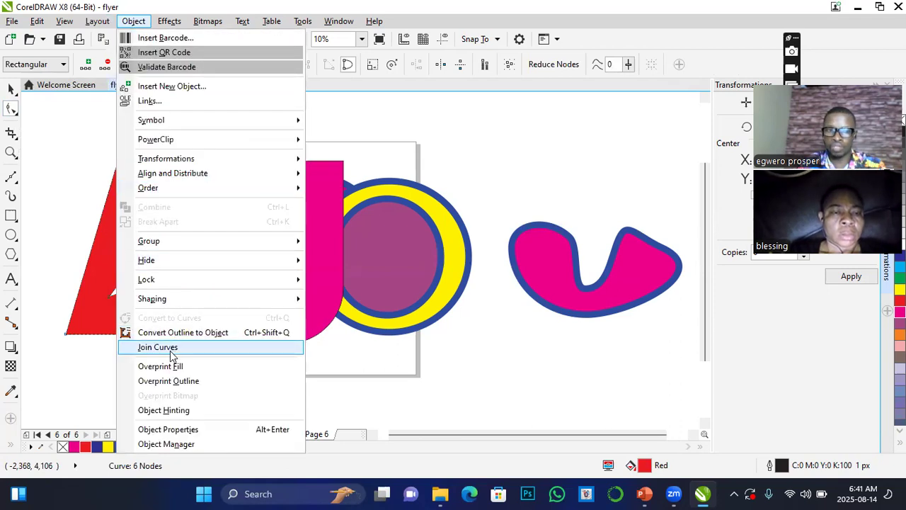
mouse_move(155, 303)
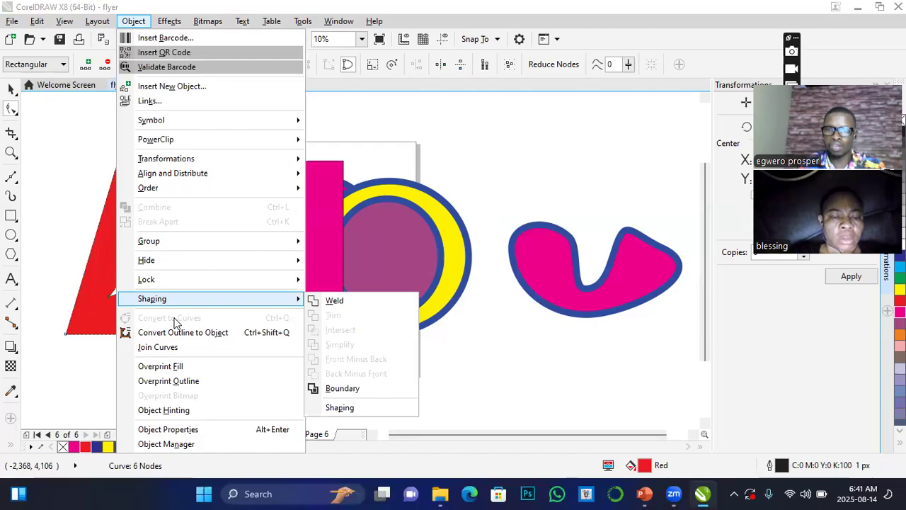
left_click(61, 157)
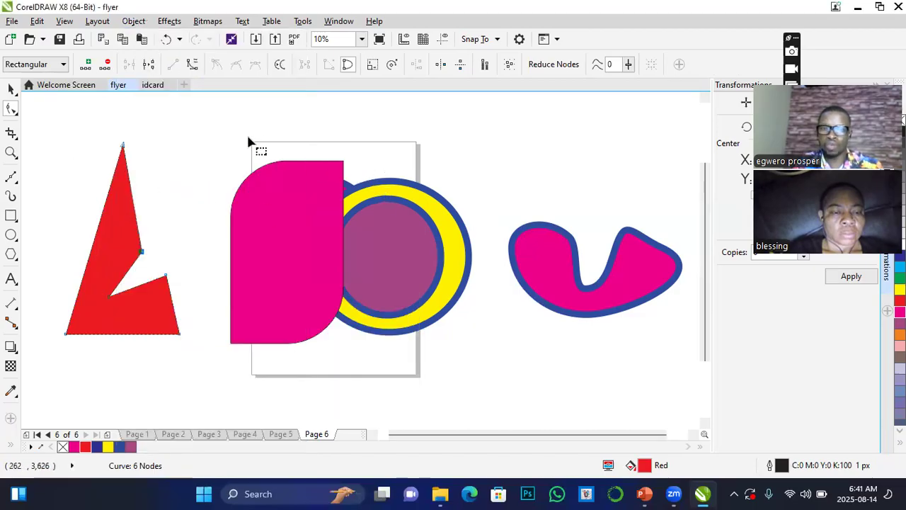